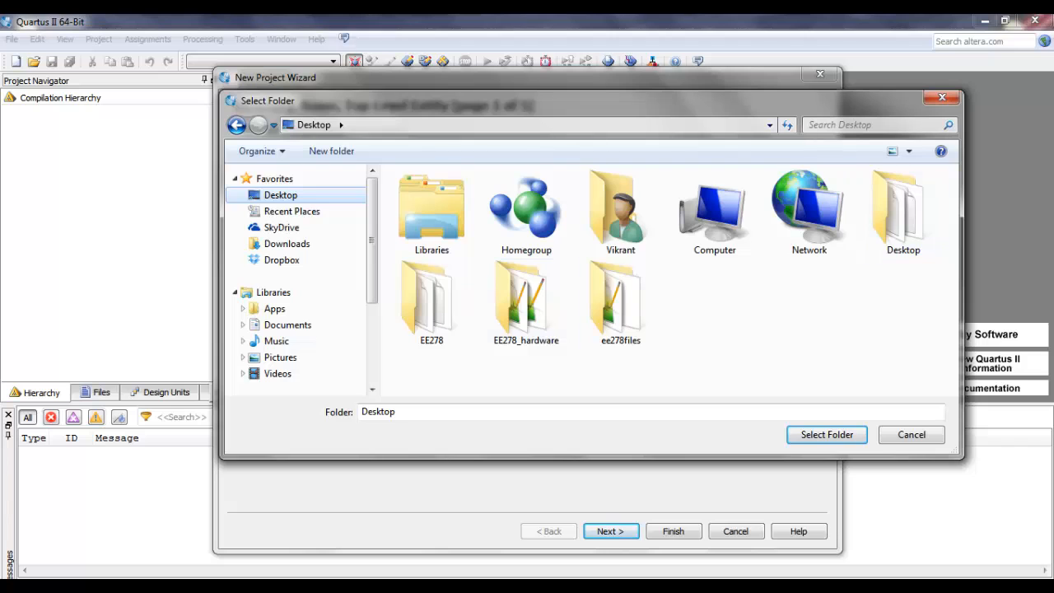
# Step: Set the new project's working directory to the desktop folder EE278_hardware and name the project fir_hardware_proj
pyautogui.doubleClick(526, 303)
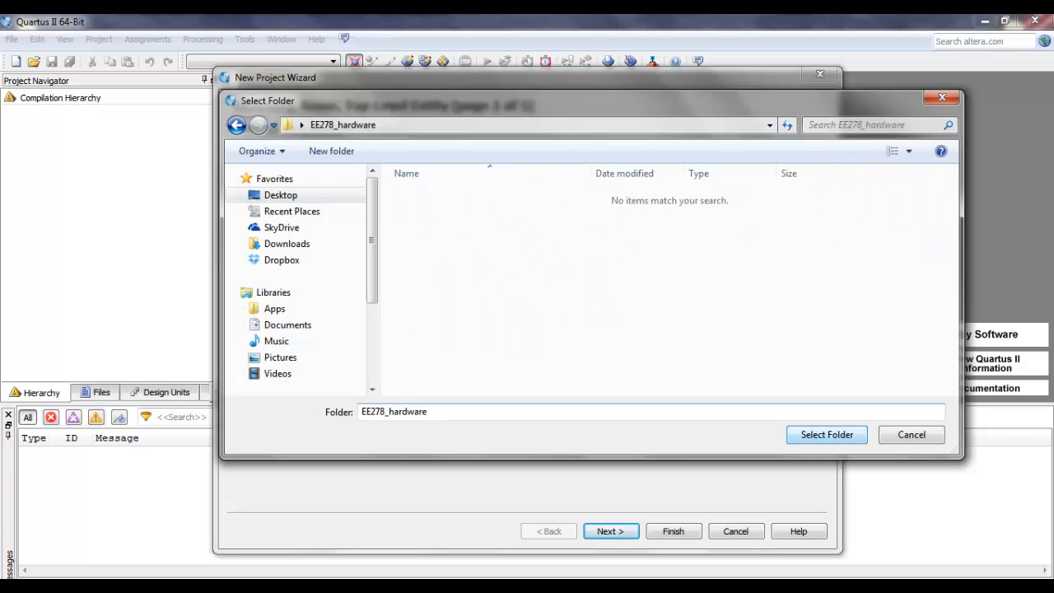
pyautogui.click(827, 434)
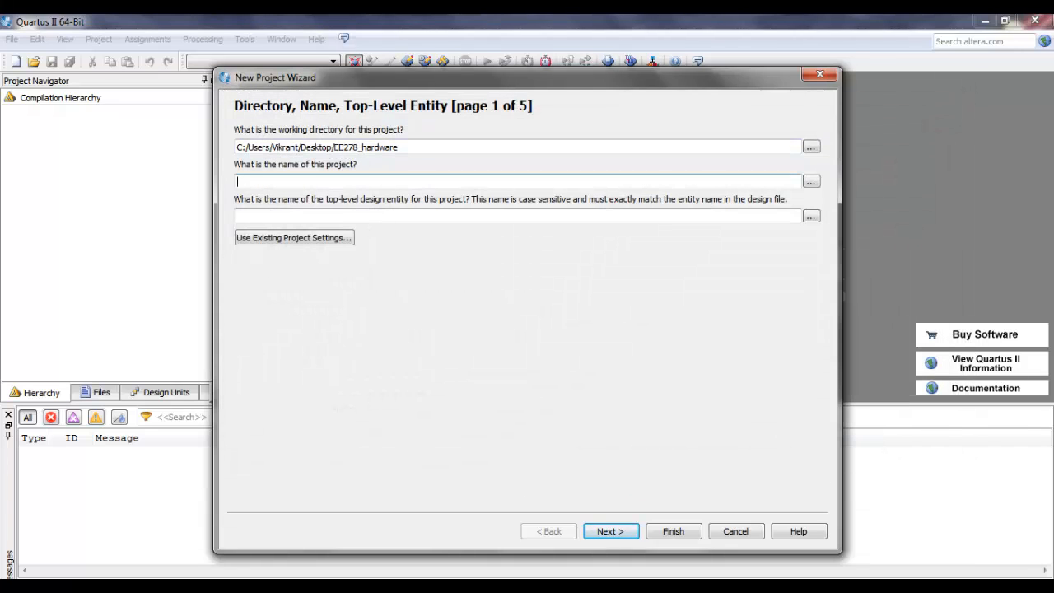
pyautogui.write('fir_hardware_proj')
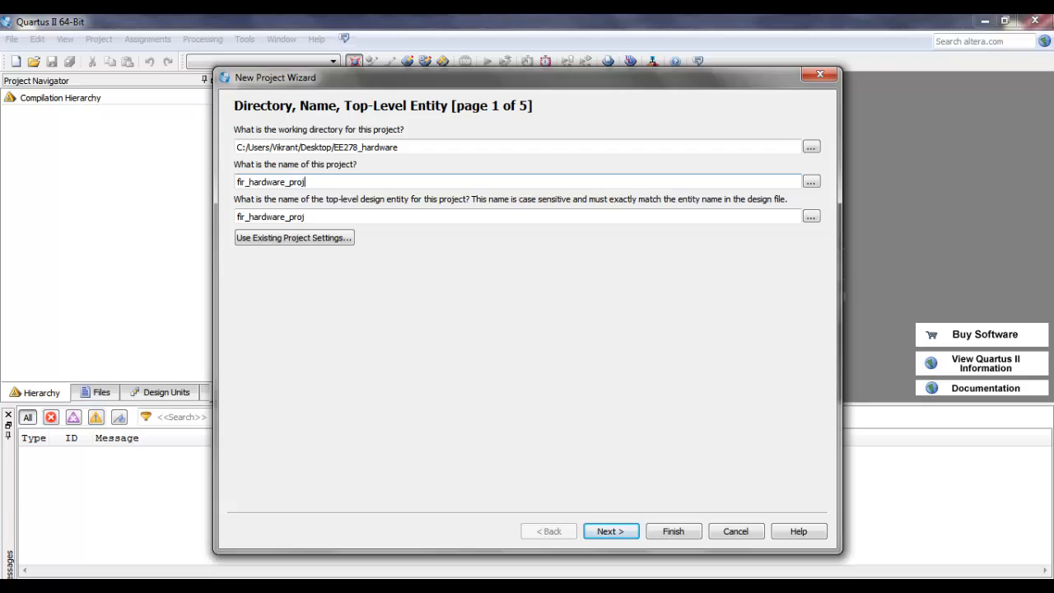
# Step: Change the top-level design entity name to fir_qsys_proj and accept the project's directory and name settings
pyautogui.click(286, 217)
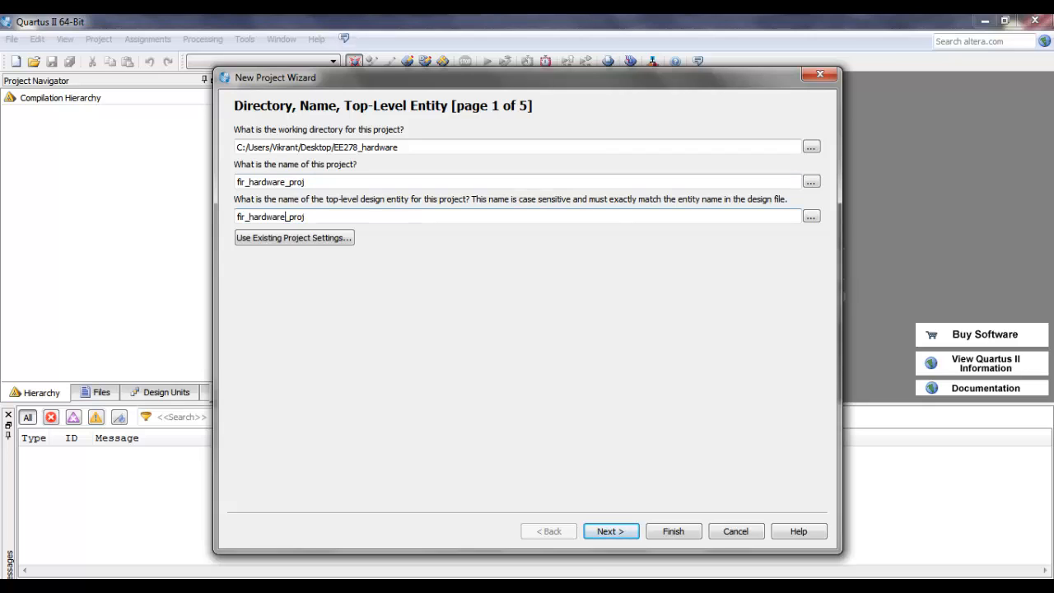
pyautogui.press('BackSpace')
pyautogui.press('BackSpace')
pyautogui.press('BackSpace')
pyautogui.press('BackSpace')
pyautogui.press('BackSpace')
pyautogui.press('BackSpace')
pyautogui.press('BackSpace')
pyautogui.press('BackSpace')
pyautogui.write('qsys')
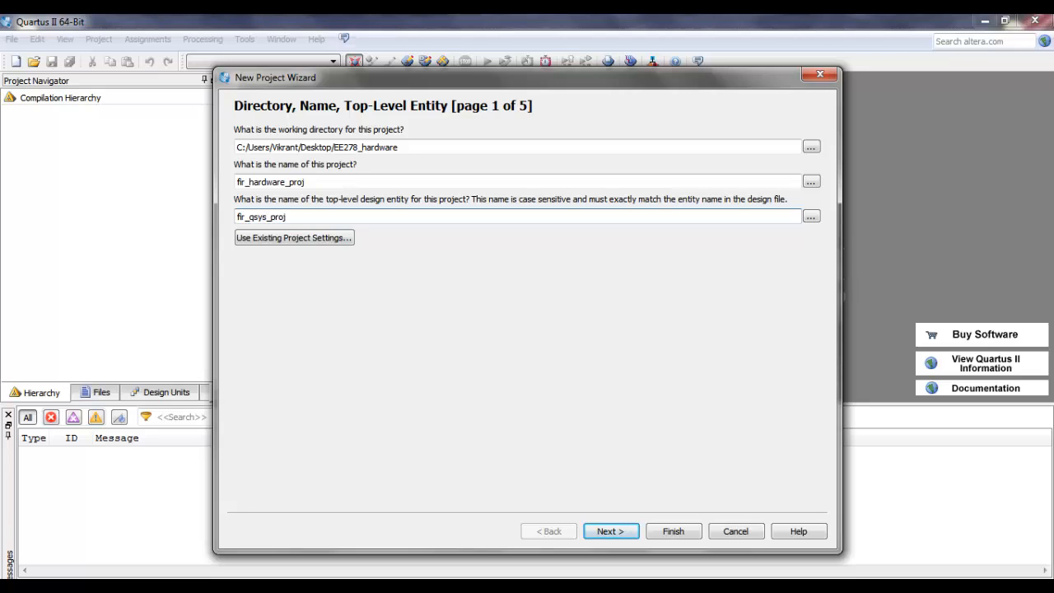
pyautogui.press('Return')
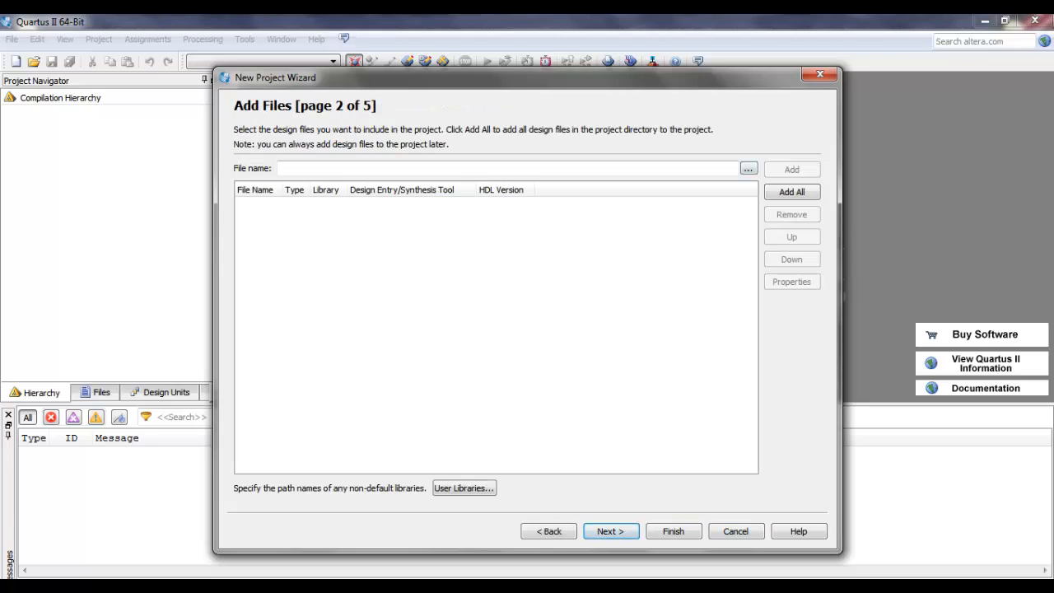
# Step: Without adding design files, target Cyclone II device EP2C20F484C7, filtering the device list by pin count 484 and speed grade 7
pyautogui.click(612, 531)
pyautogui.click(395, 181)
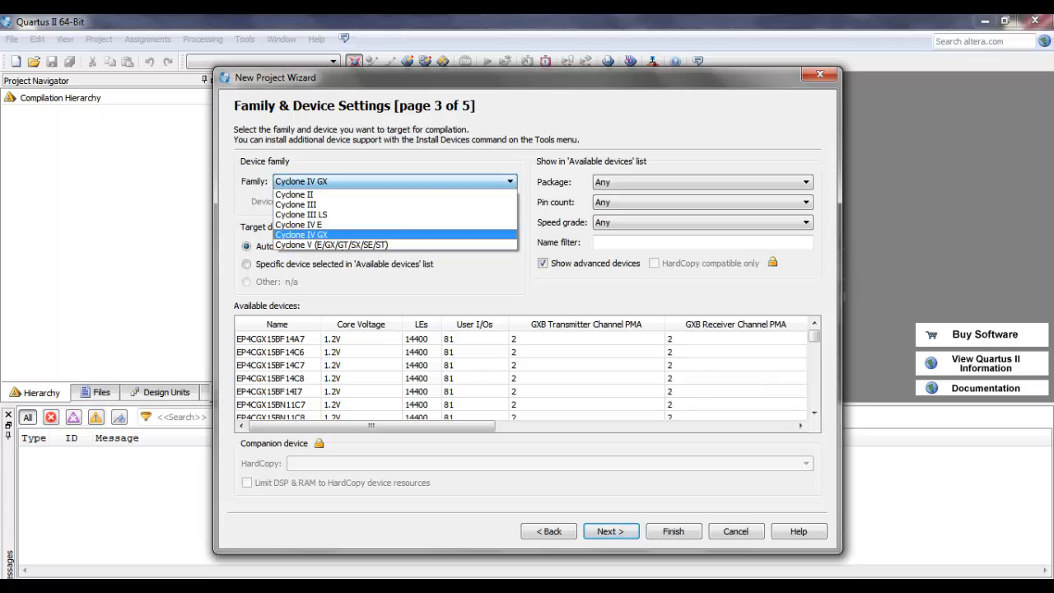
pyautogui.press('Return')
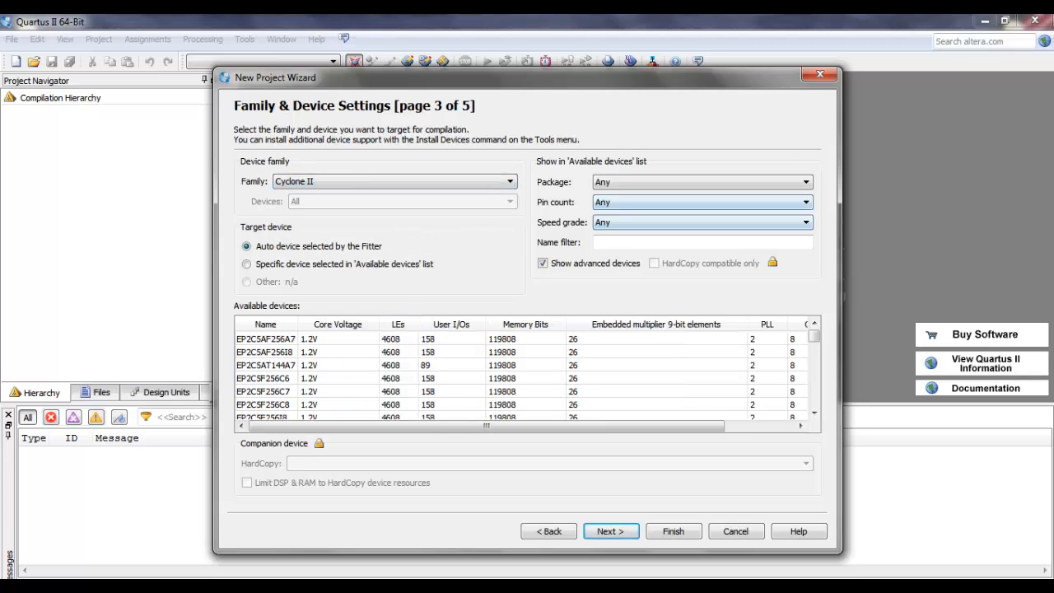
pyautogui.click(703, 203)
pyautogui.click(703, 255)
pyautogui.click(703, 223)
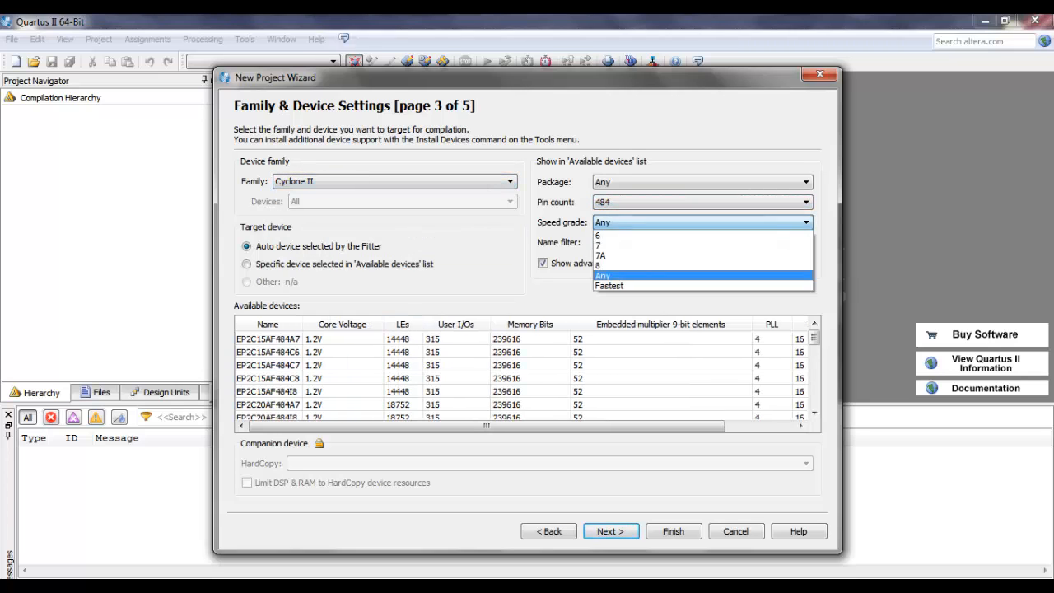
pyautogui.click(703, 245)
pyautogui.click(268, 353)
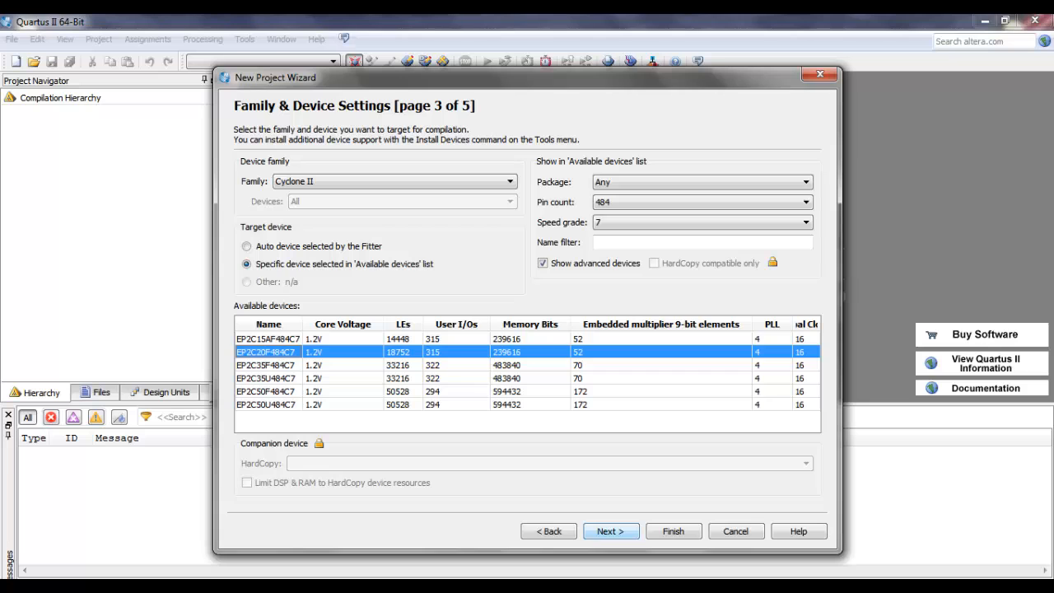
pyautogui.click(611, 532)
# Step: Choose ModelSim as the simulation tool and finish creating the project
pyautogui.click(381, 201)
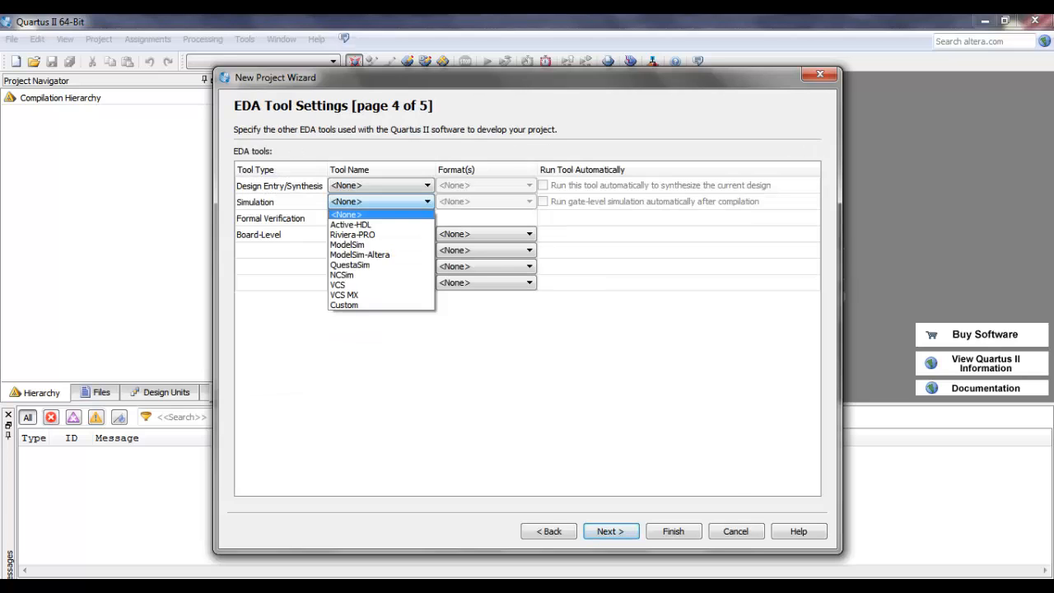
pyautogui.click(362, 245)
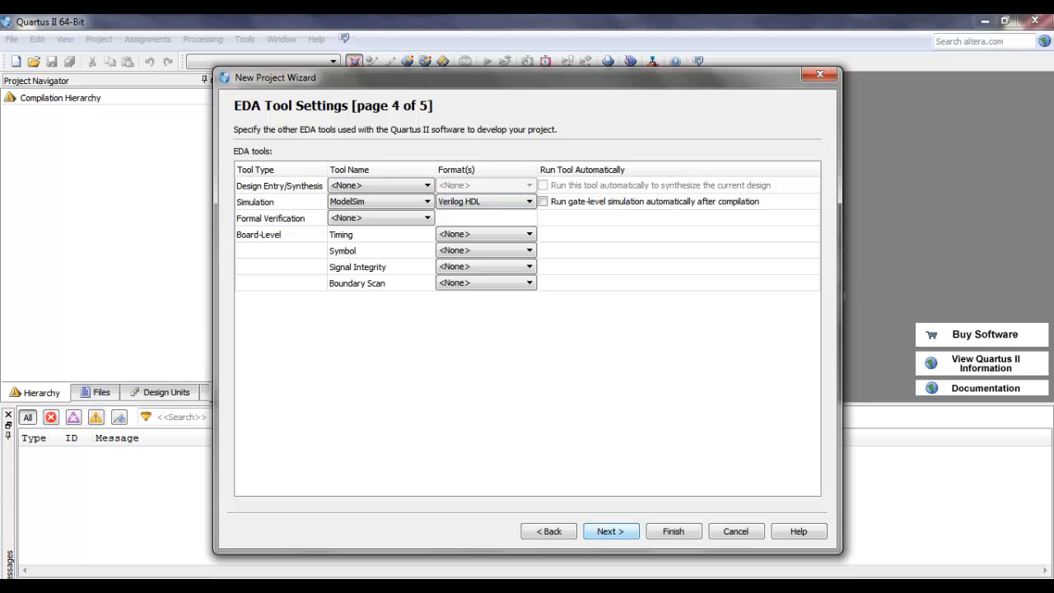
pyautogui.click(610, 532)
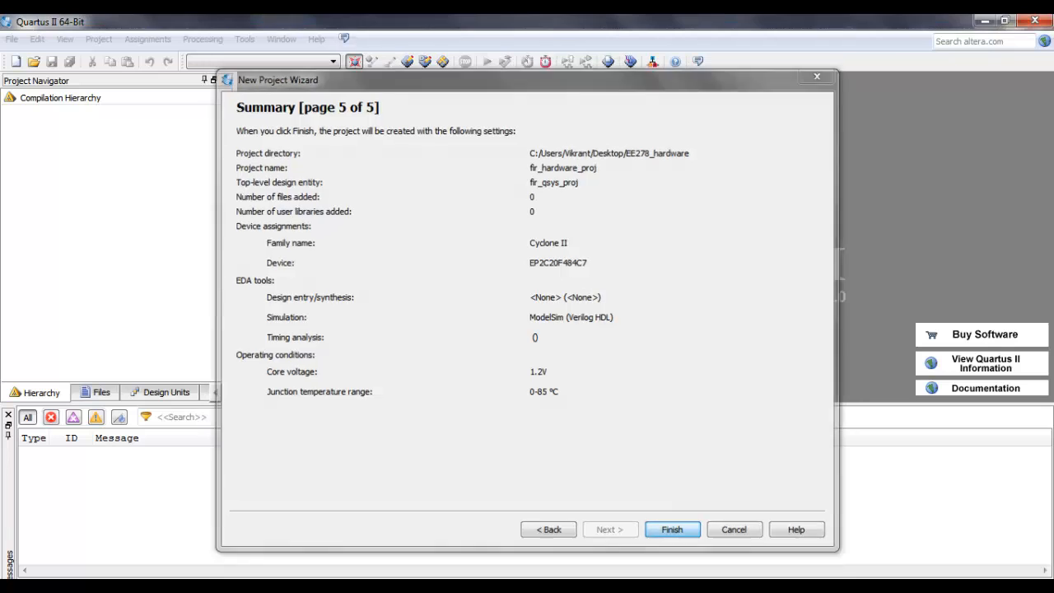
pyautogui.click(673, 531)
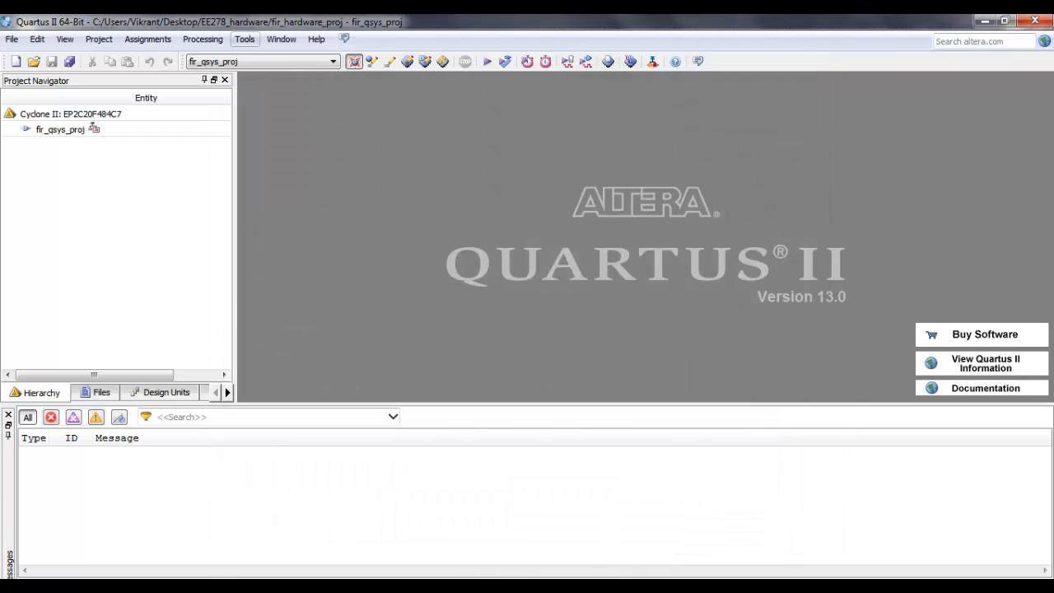
# Step: Launch Qsys for the project and start a new custom component
pyautogui.click(245, 39)
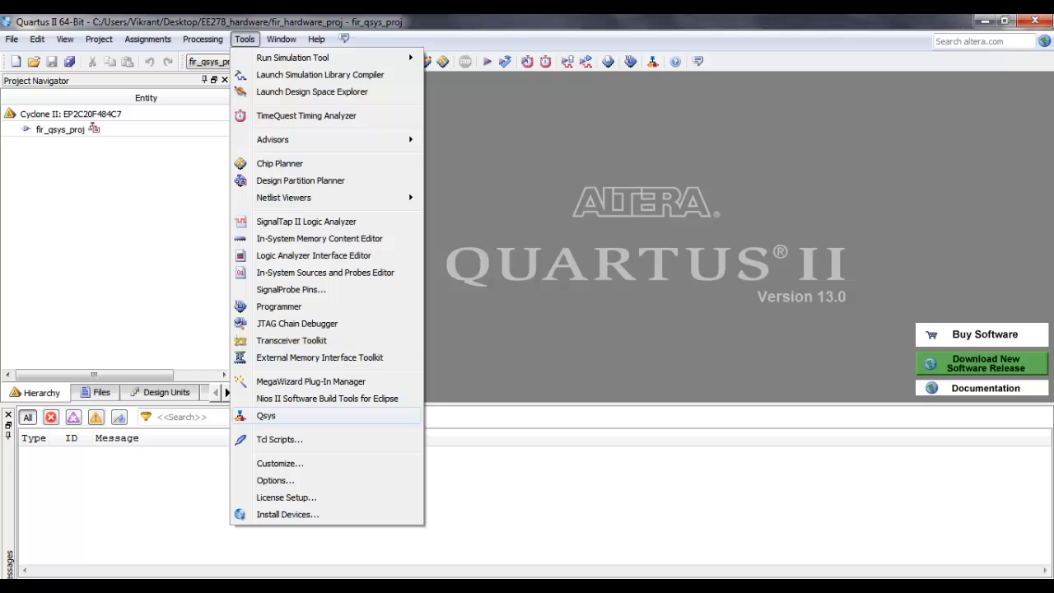
pyautogui.click(266, 415)
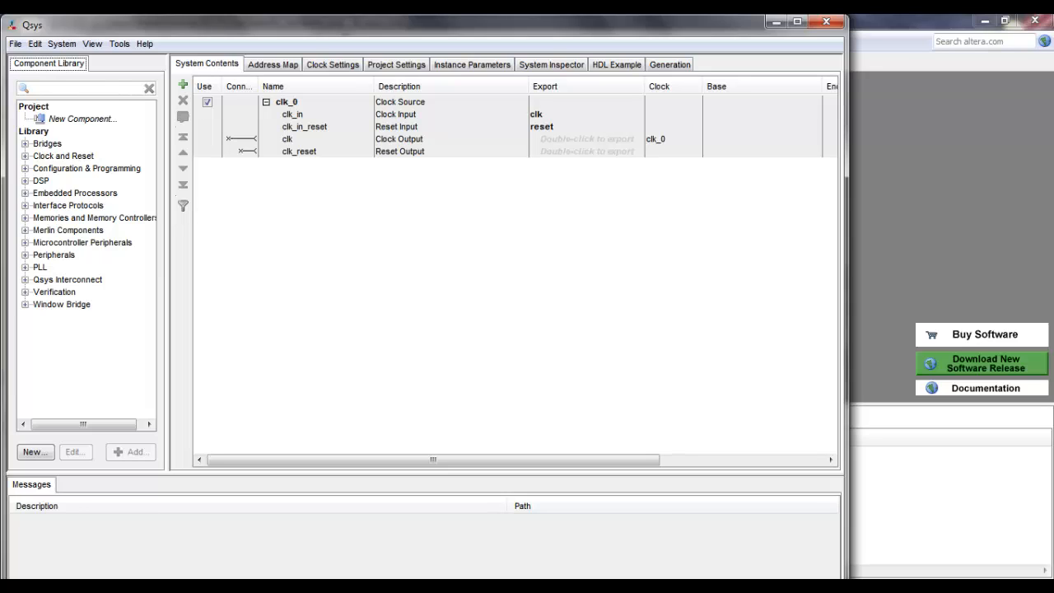
pyautogui.click(84, 119)
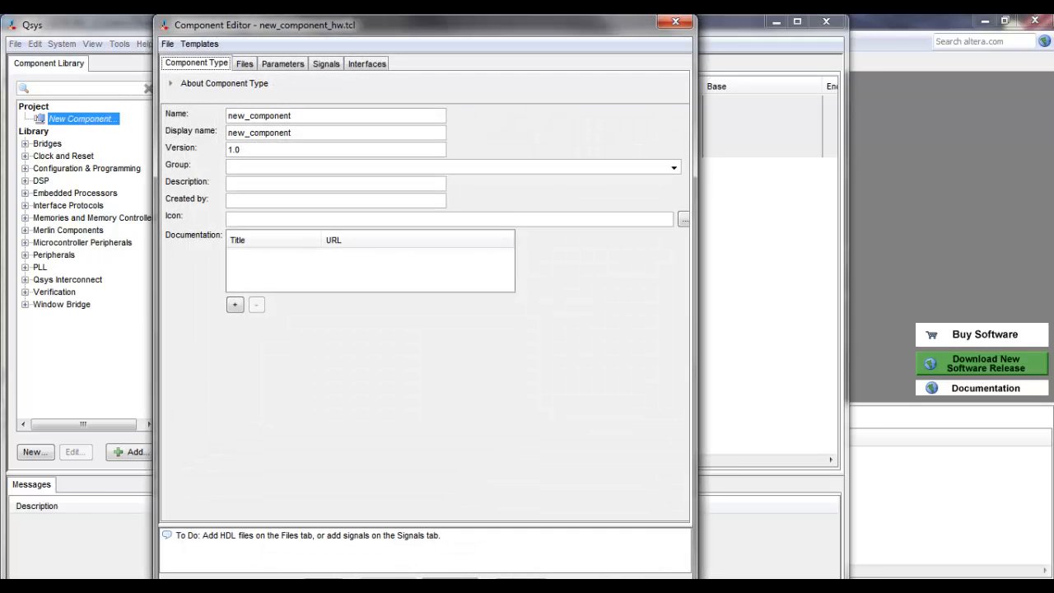
# Step: Name the new component filter_fir
pyautogui.hotkey('shift', 'Home')
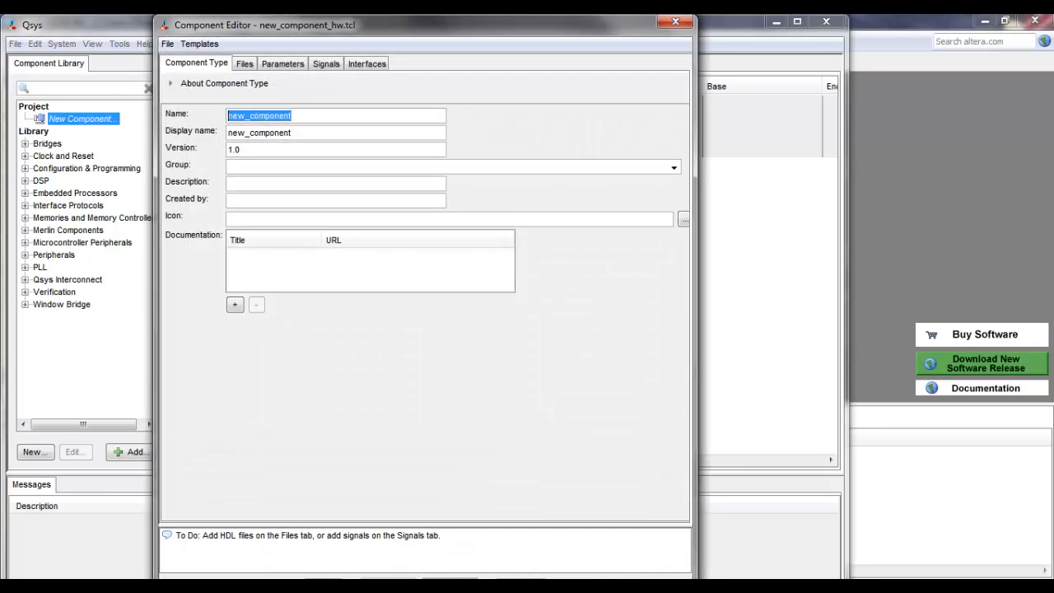
pyautogui.press('BackSpace')
pyautogui.write('filter')
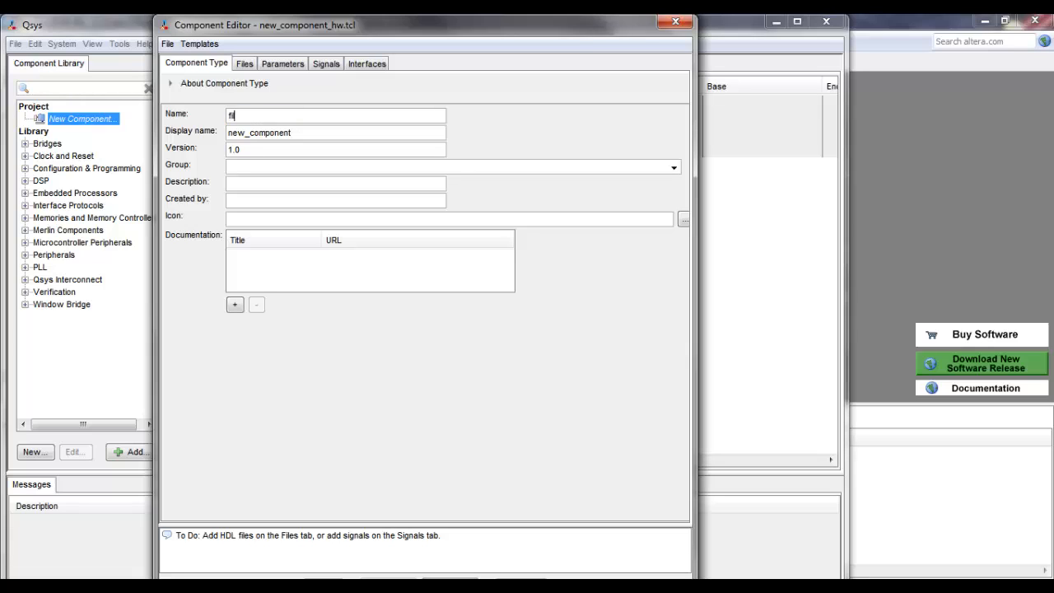
pyautogui.write('_fil')
pyautogui.press('BackSpace')
pyautogui.write('r')
# Step: Set the component's display name to filter_fir
pyautogui.press('Tab')
pyautogui.hotkey('ctrl', 'shift', 'Left')
pyautogui.hotkey('ctrl', 'shift', 'Left')
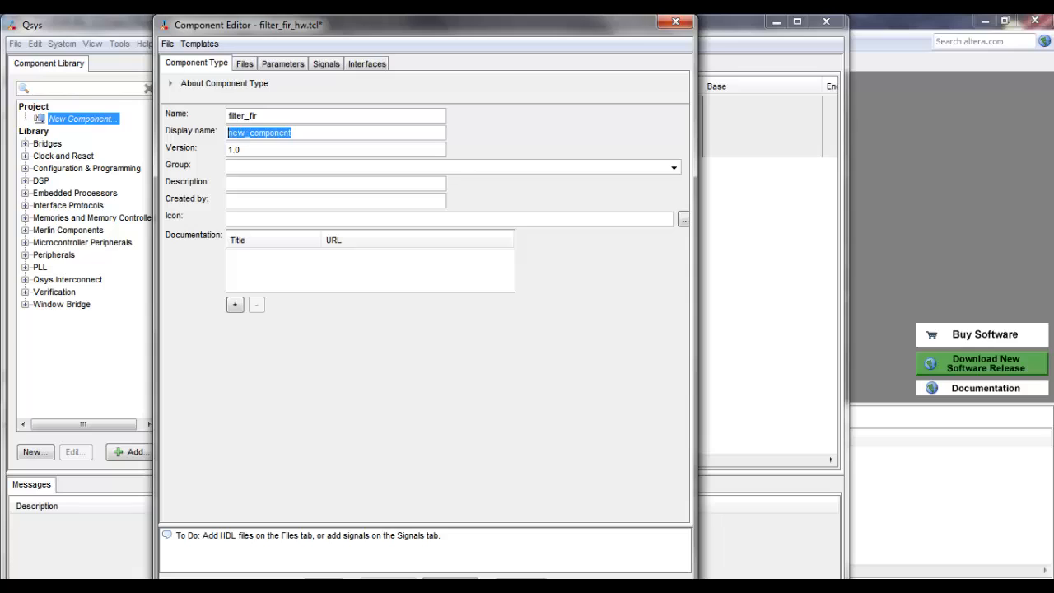
pyautogui.write('filter')
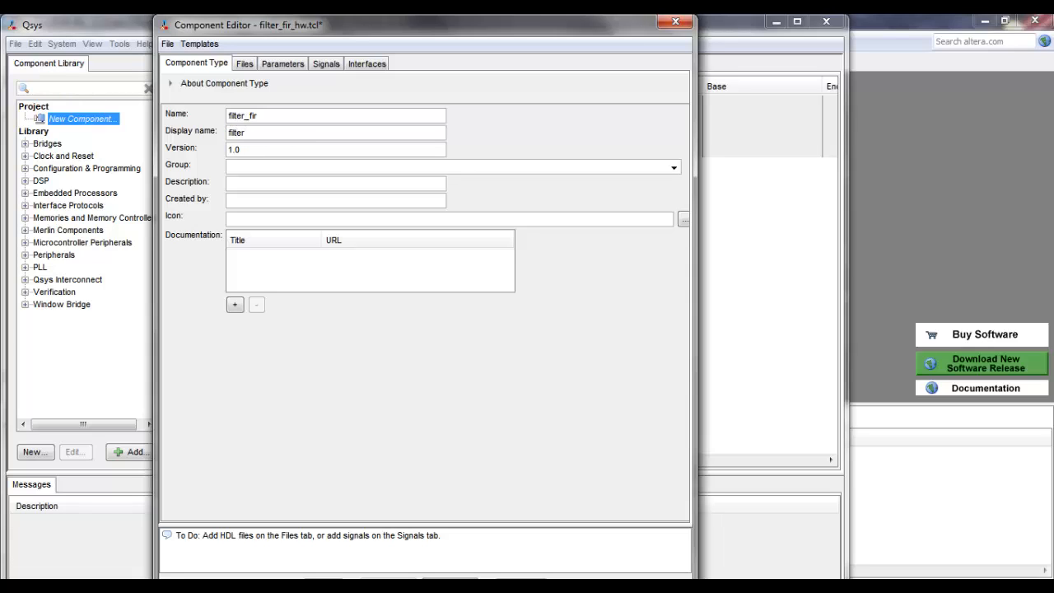
pyautogui.write('_fil')
pyautogui.press('BackSpace')
pyautogui.write('r')
# Step: Assign the component to the group fir_component, keeping the default version
pyautogui.press('Tab')
pyautogui.press('Tab')
pyautogui.write('fir_component')
# Step: Add lpm_ff.v, lpm_mult.v, top.v and vik_addr.v as the component's synthesis files
pyautogui.click(450, 582)
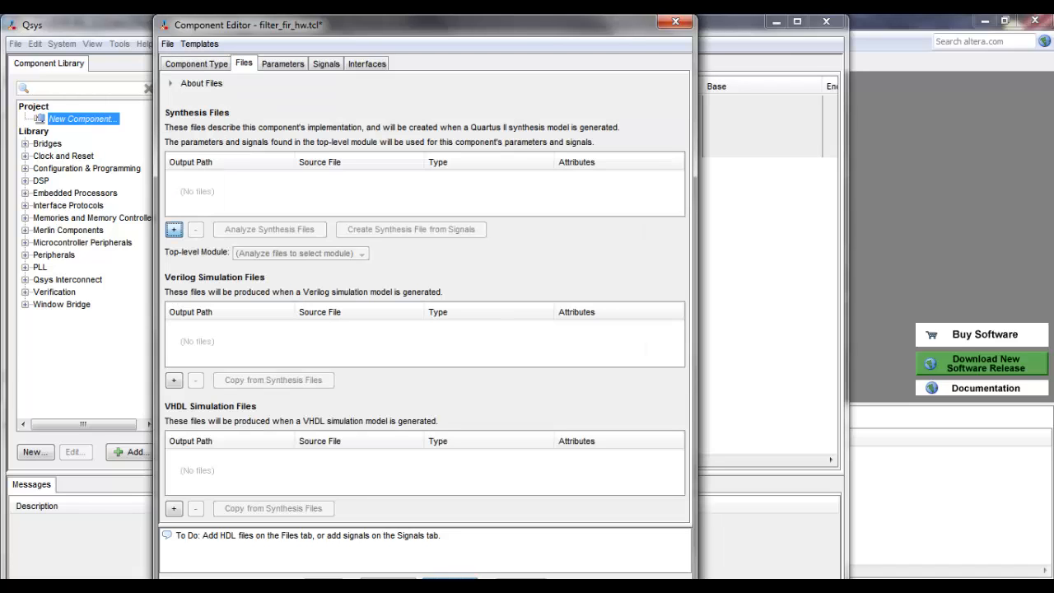
pyautogui.click(174, 229)
pyautogui.click(315, 168)
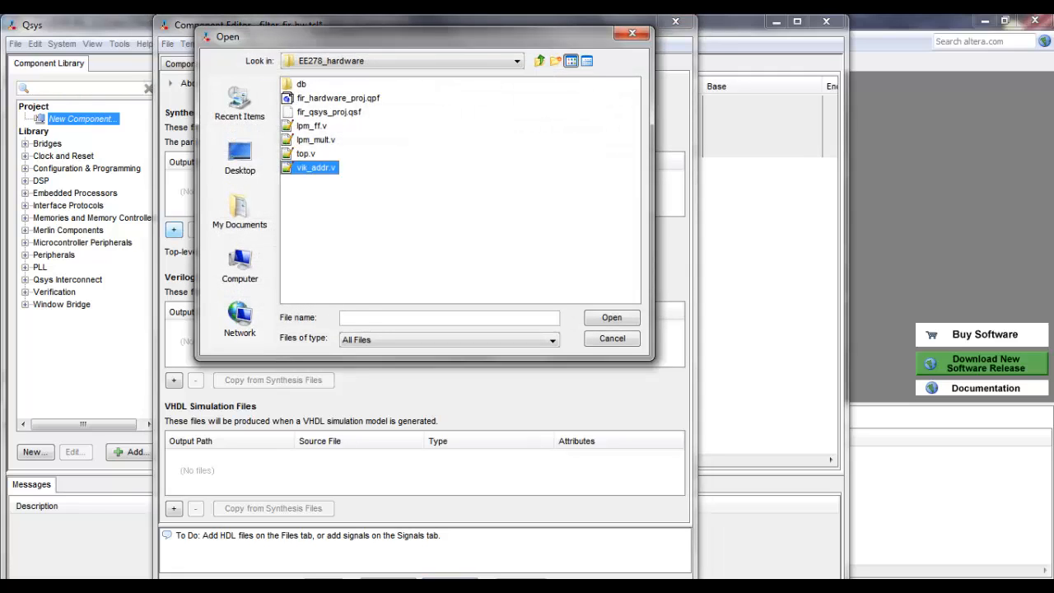
pyautogui.hotkey('shift', 'Up')
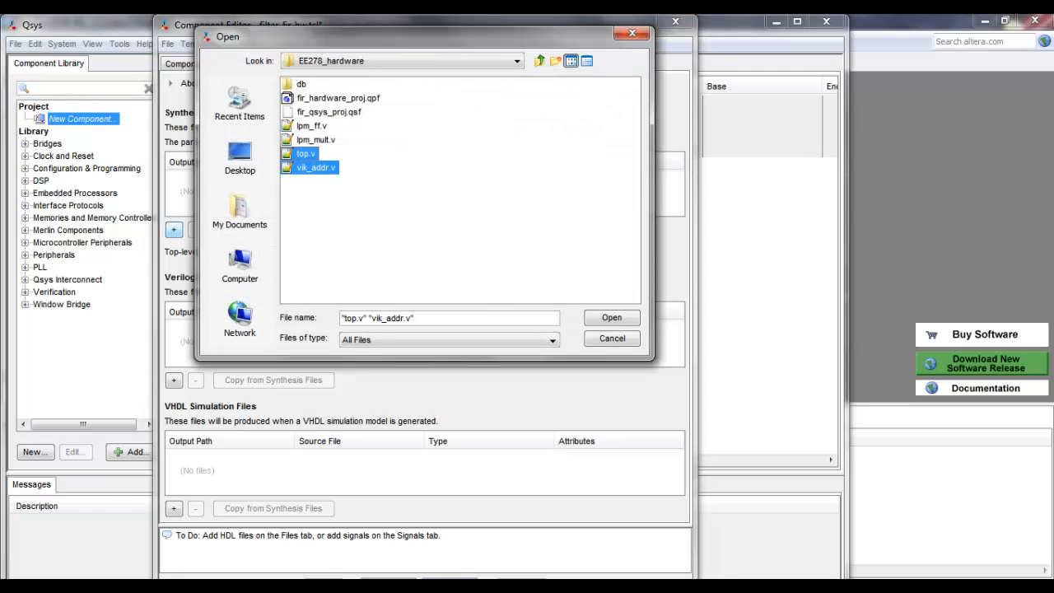
pyautogui.hotkey('shift', 'Up')
pyautogui.hotkey('shift', 'Up')
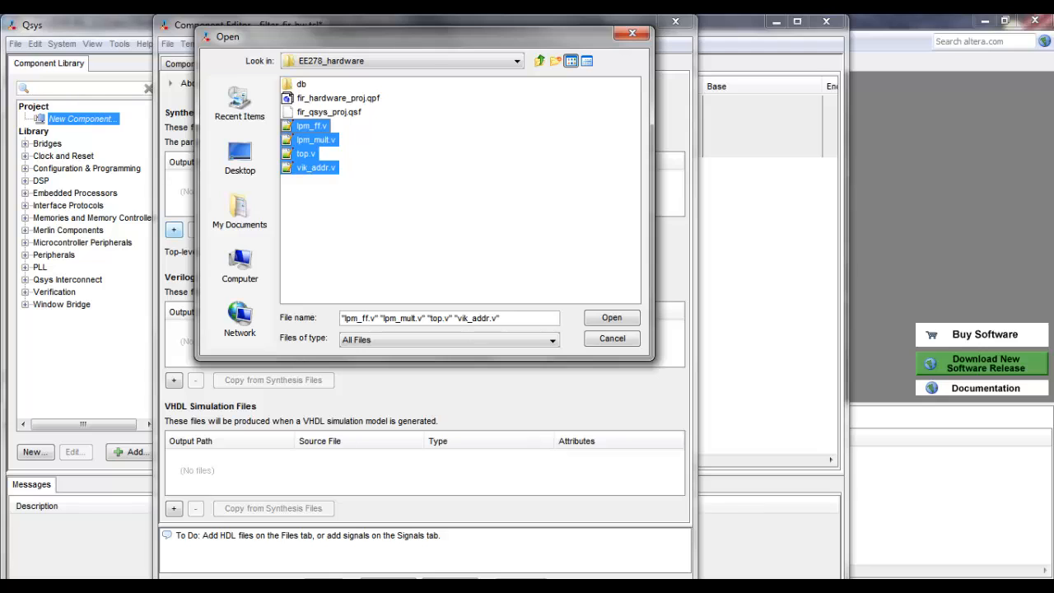
pyautogui.press('Return')
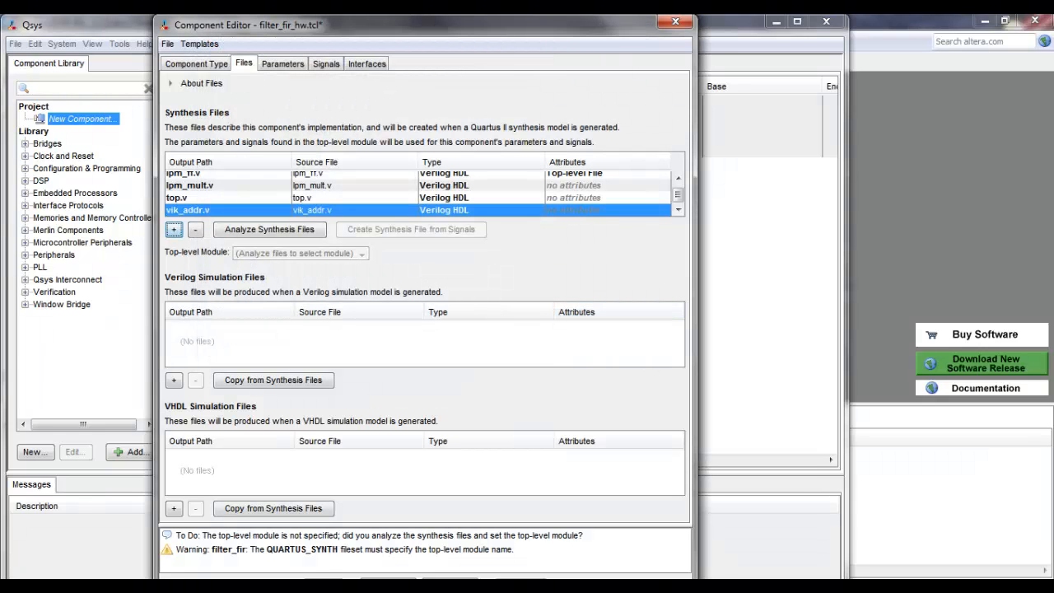
# Step: Mark top.v as the top-level file and analyze the component's synthesis files
pyautogui.doubleClick(580, 198)
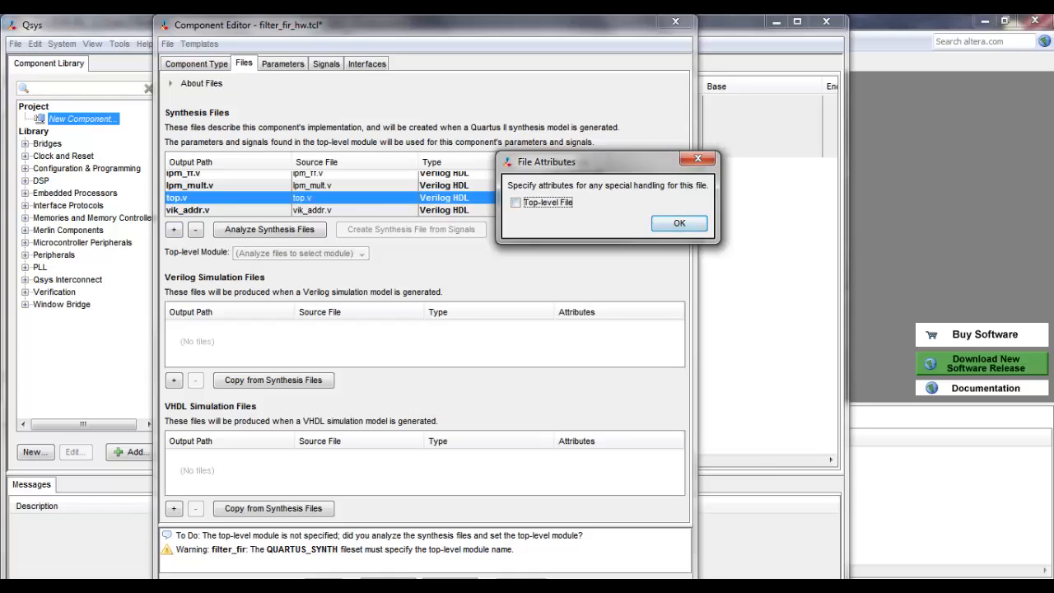
pyautogui.press('Return')
pyautogui.doubleClick(583, 198)
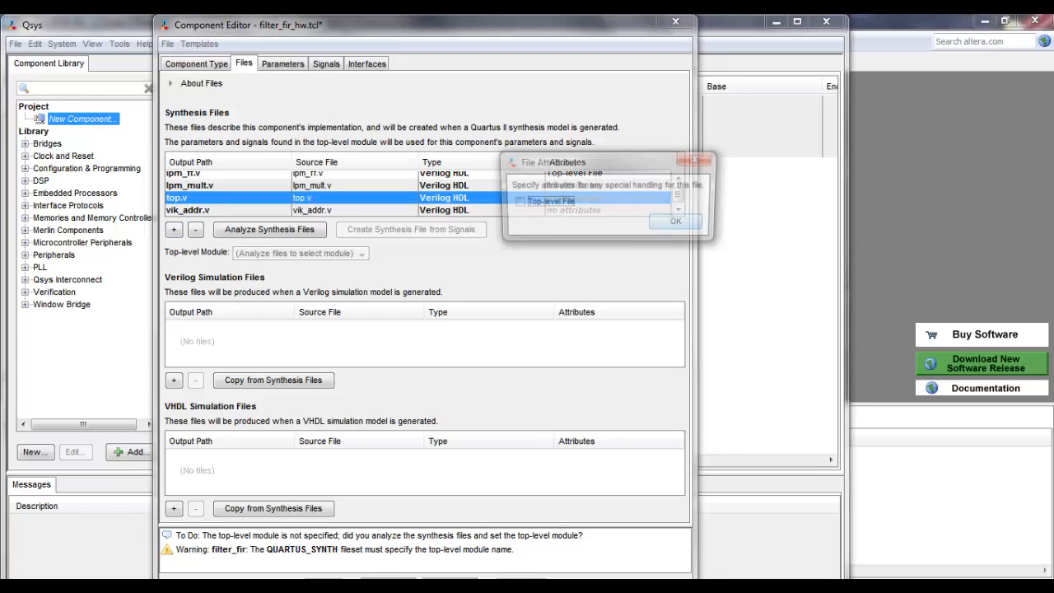
pyautogui.press('Return')
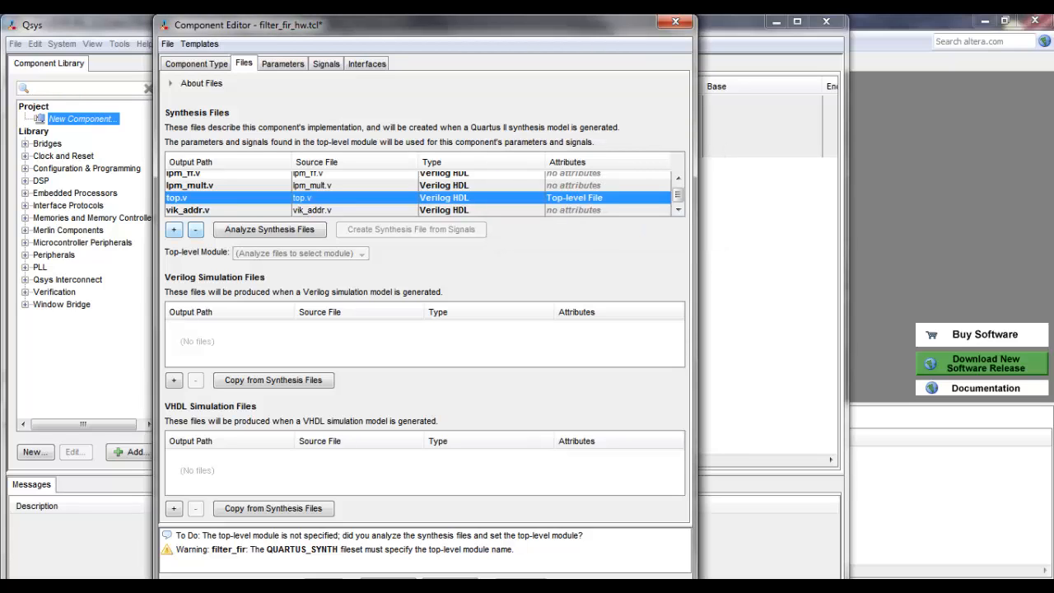
pyautogui.click(269, 229)
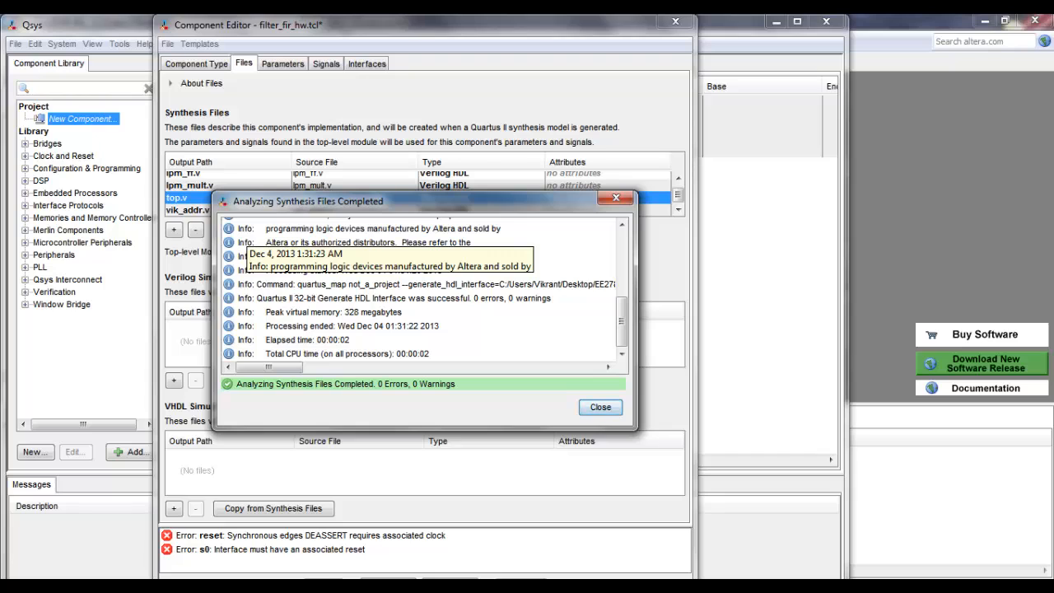
pyautogui.click(601, 408)
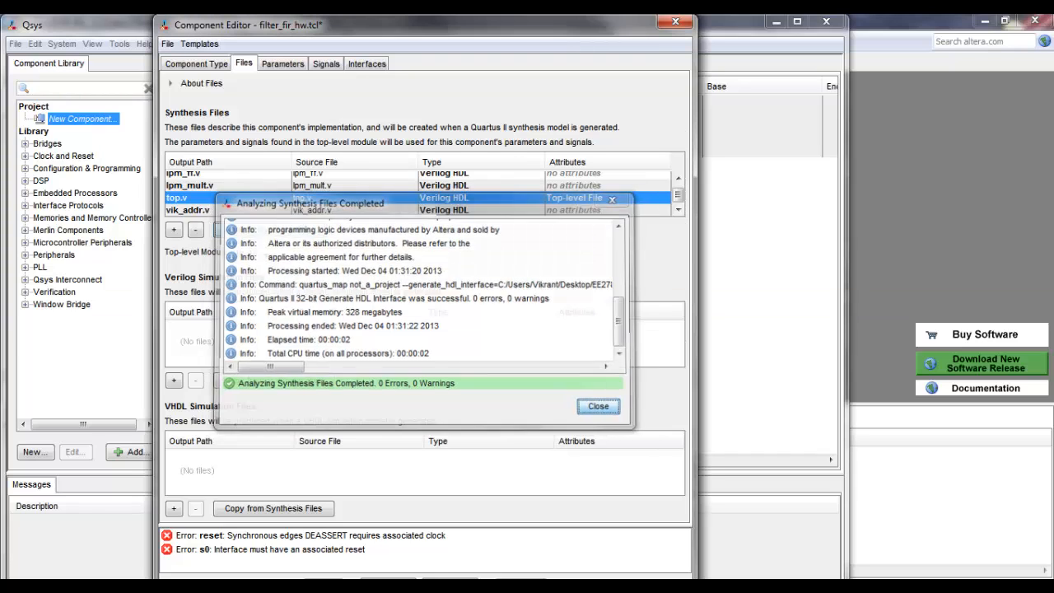
# Step: Review the component's signals and set the reset interface's associated clock to clock
pyautogui.click(327, 63)
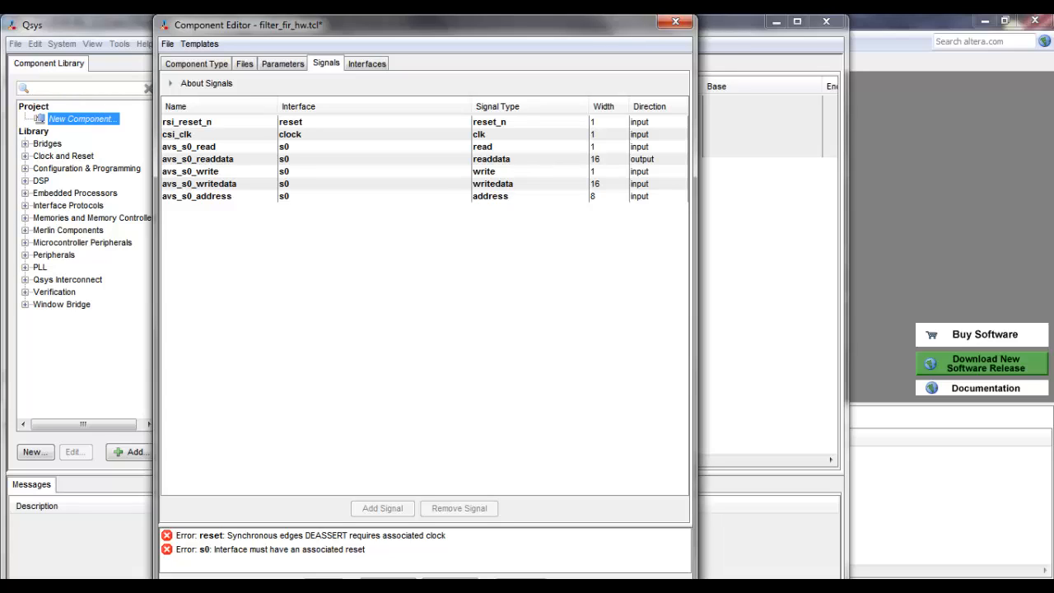
pyautogui.click(367, 63)
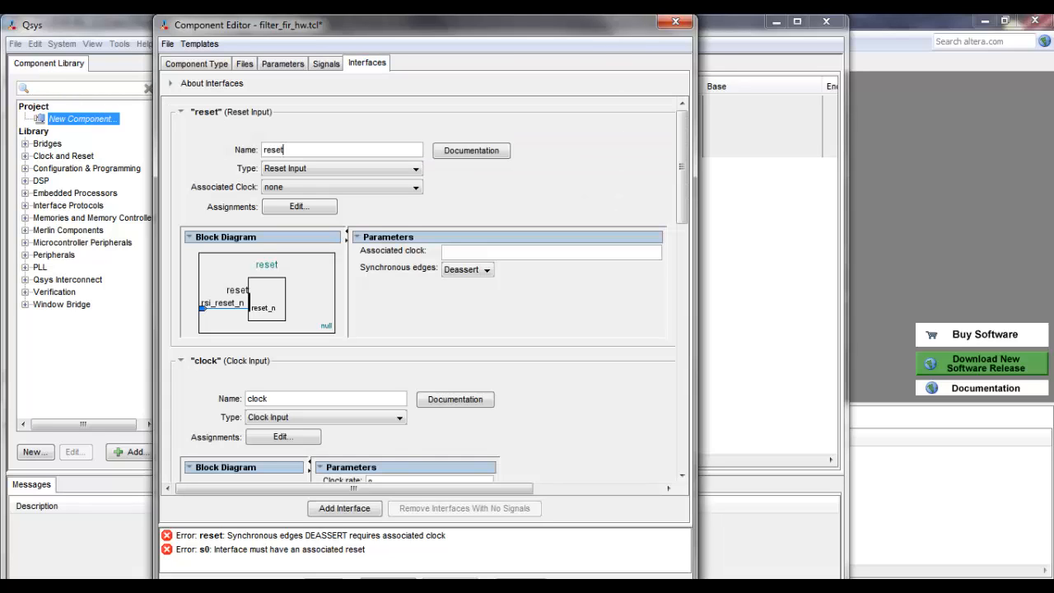
pyautogui.scroll(-3, 425, 289)
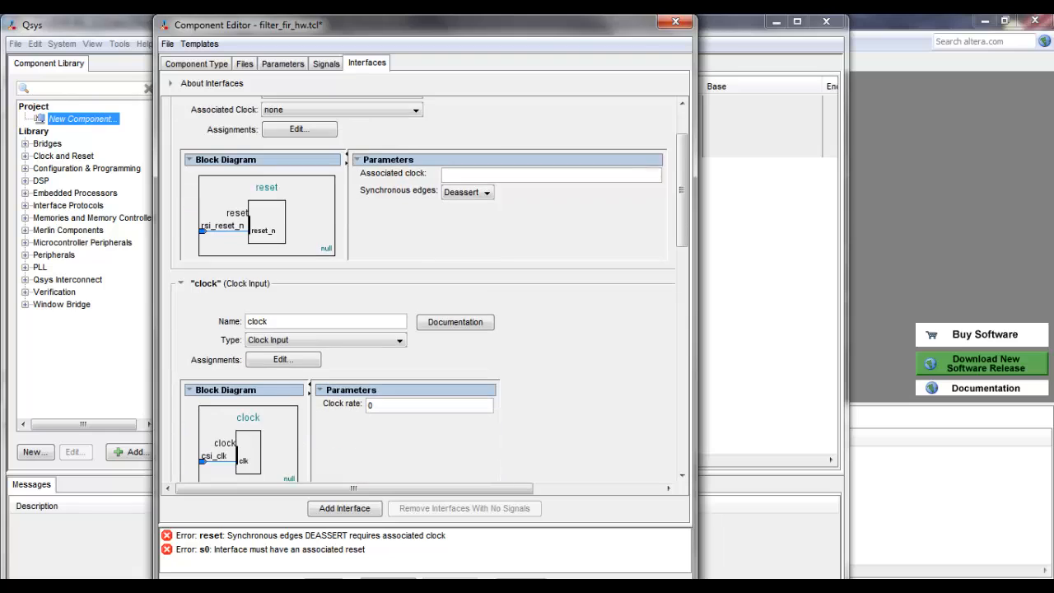
pyautogui.scroll(-1, 425, 289)
pyautogui.scroll(2, 425, 289)
pyautogui.click(342, 149)
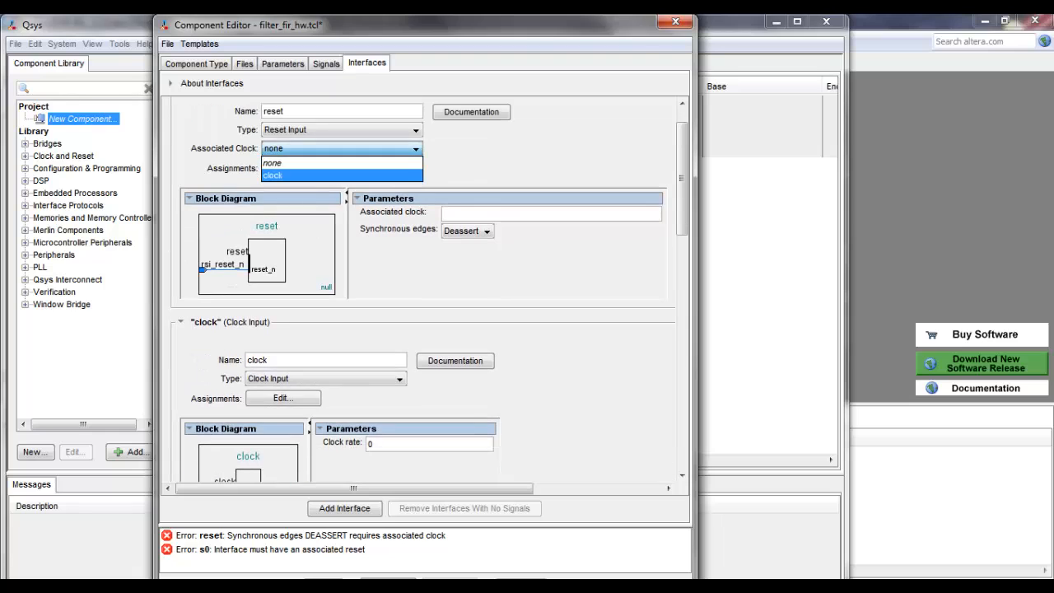
pyautogui.click(273, 175)
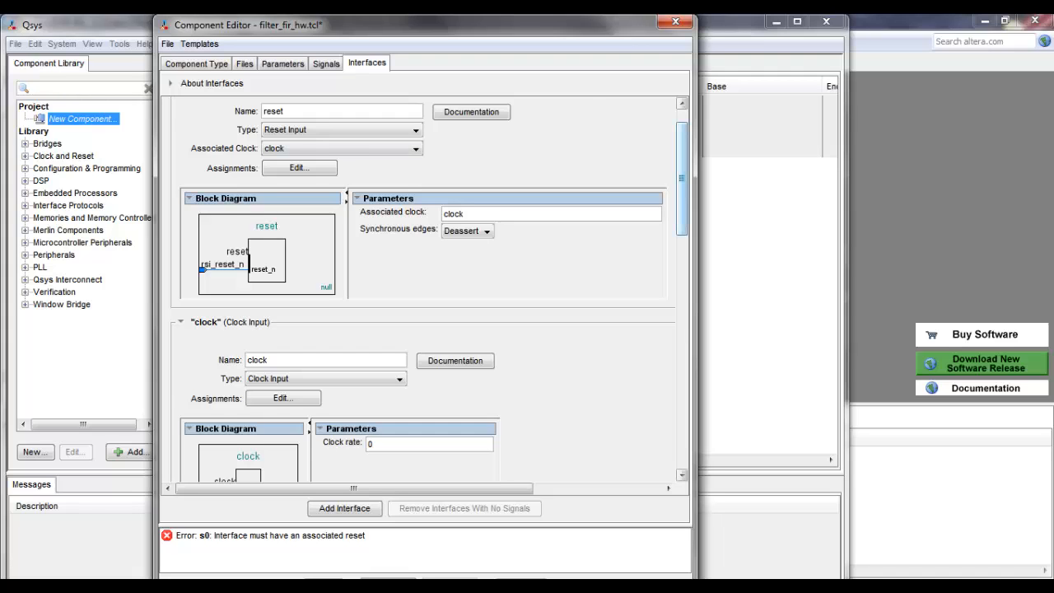
# Step: Associate the s0 Avalon slave interface with the clock named clock and the reset named reset
pyautogui.scroll(-4, 424, 288)
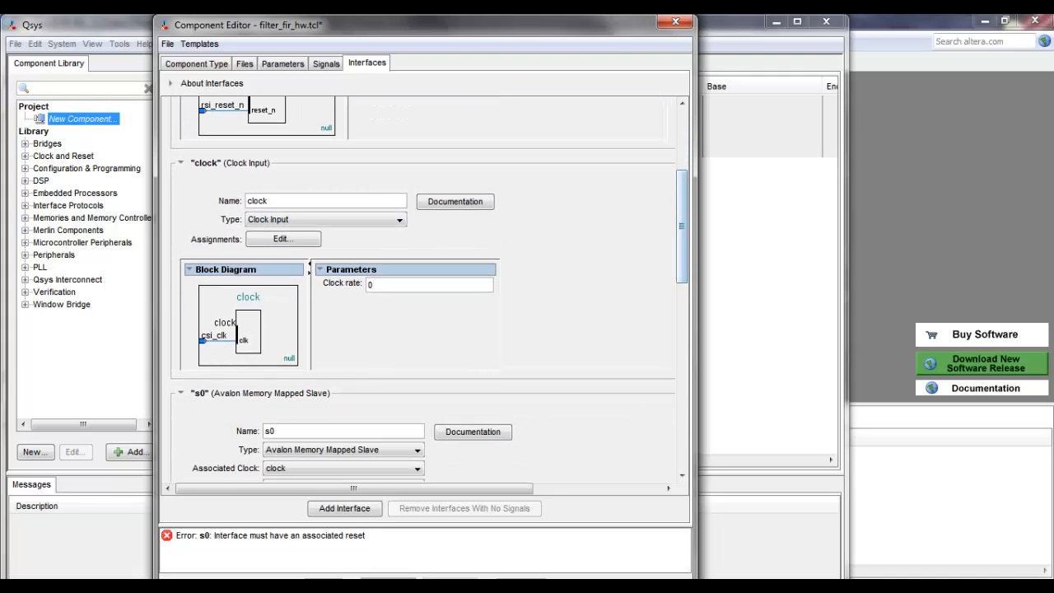
pyautogui.click(416, 468)
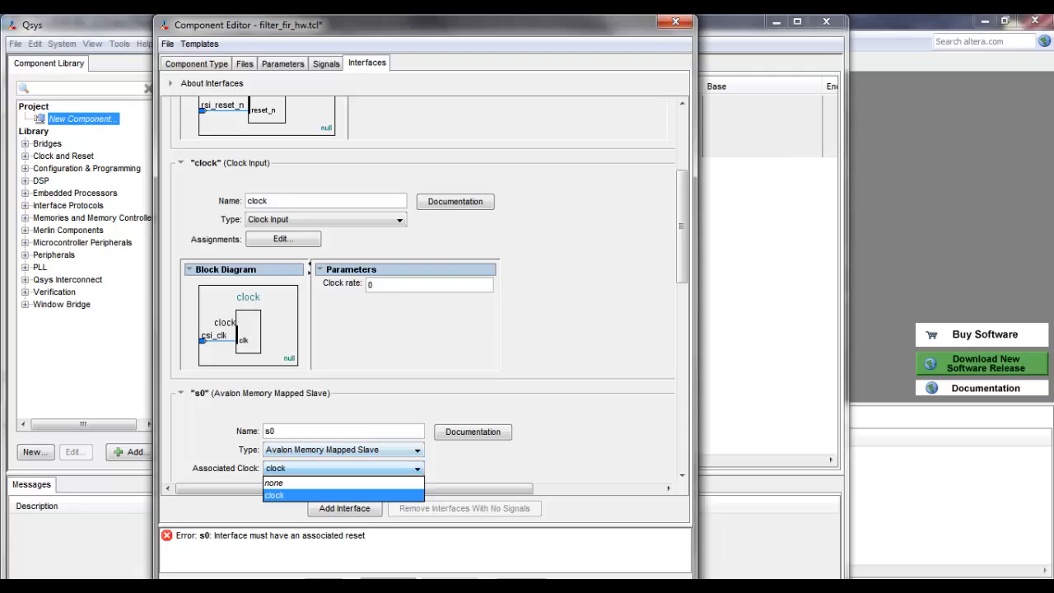
pyautogui.click(370, 495)
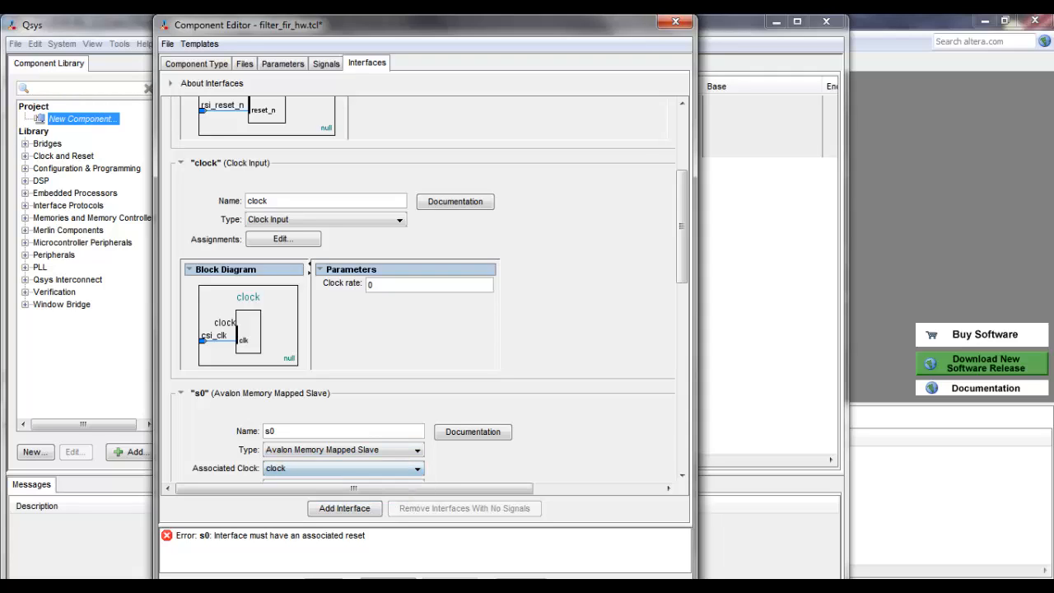
pyautogui.scroll(-2, 473, 432)
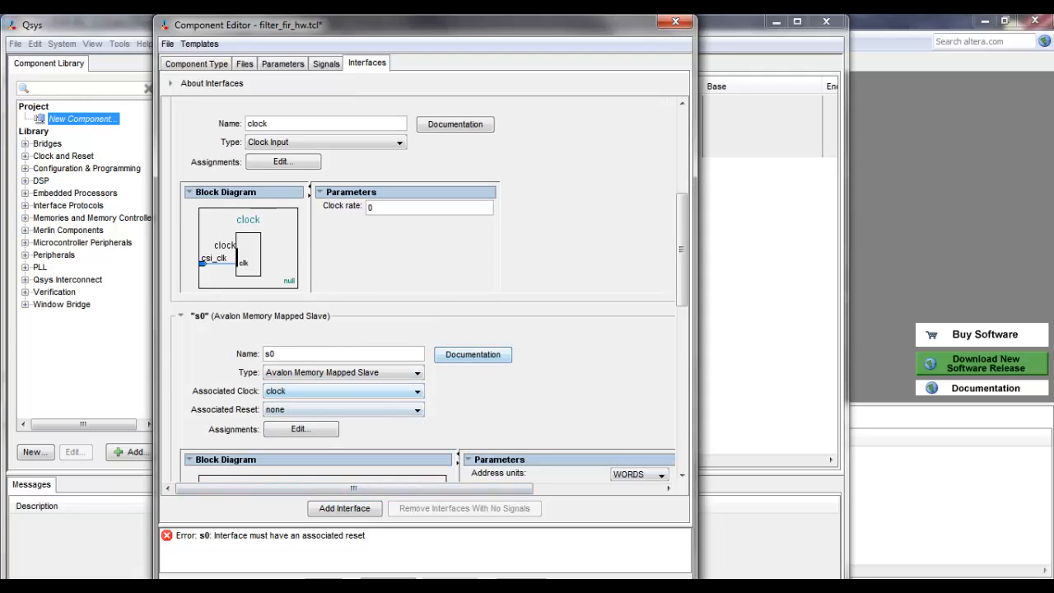
pyautogui.click(418, 409)
pyautogui.click(330, 435)
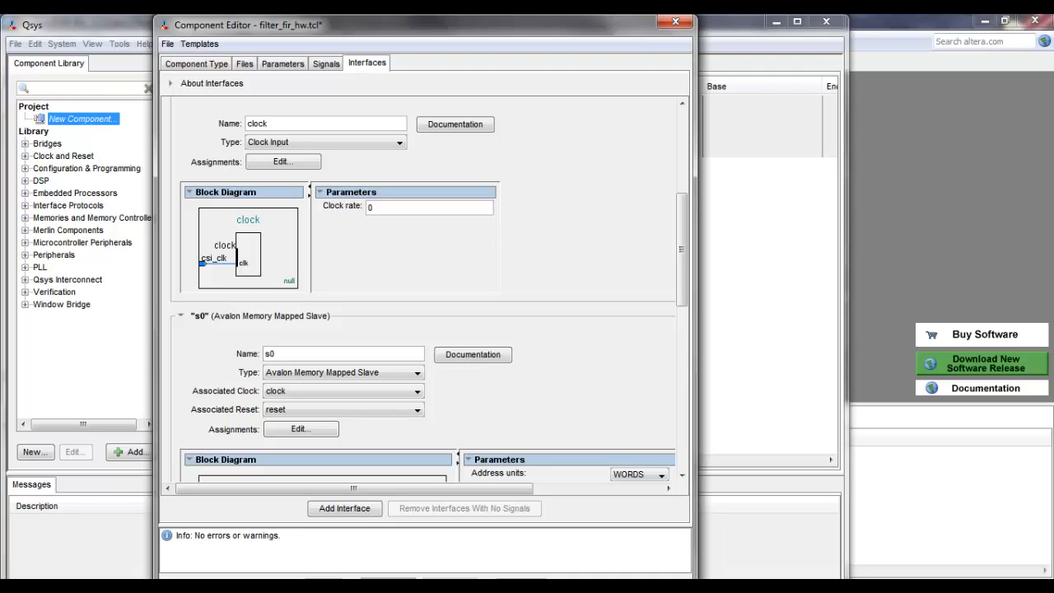
# Step: Finish the filter_fir component, saving its description file, and expand the fir_component group in the component library
pyautogui.click(517, 582)
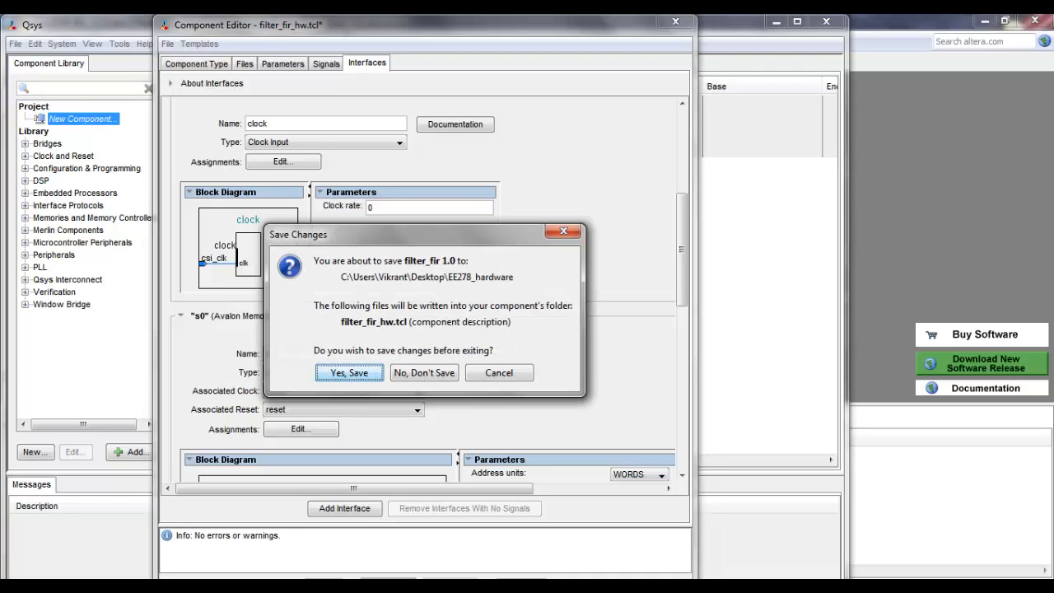
pyautogui.click(349, 373)
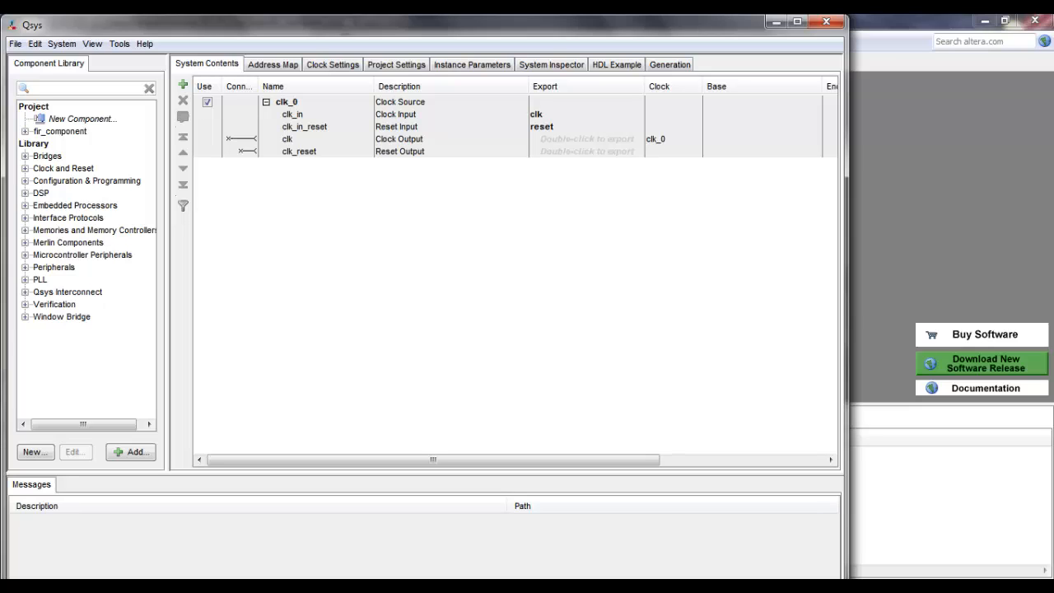
pyautogui.click(24, 131)
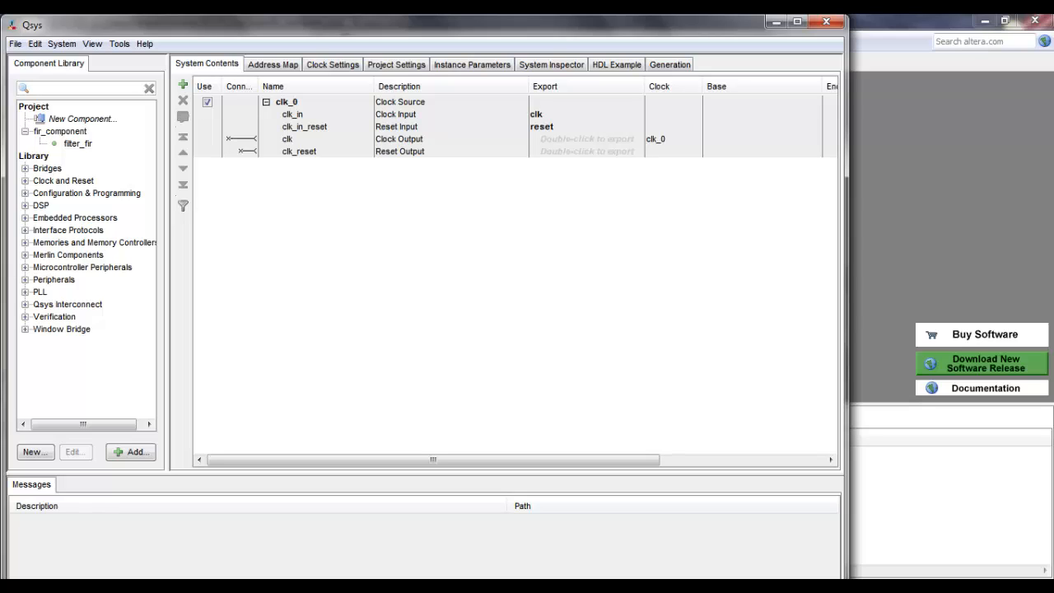
# Step: Find the Nios II Processor in the component library and add it to the system with the Nios II/e core
pyautogui.write('nios')
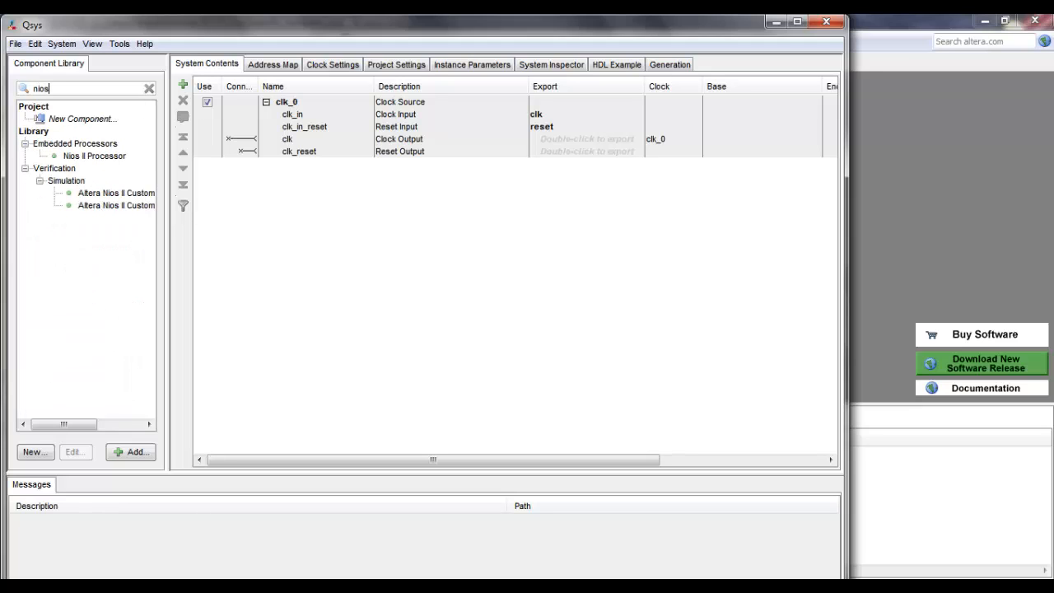
pyautogui.click(95, 156)
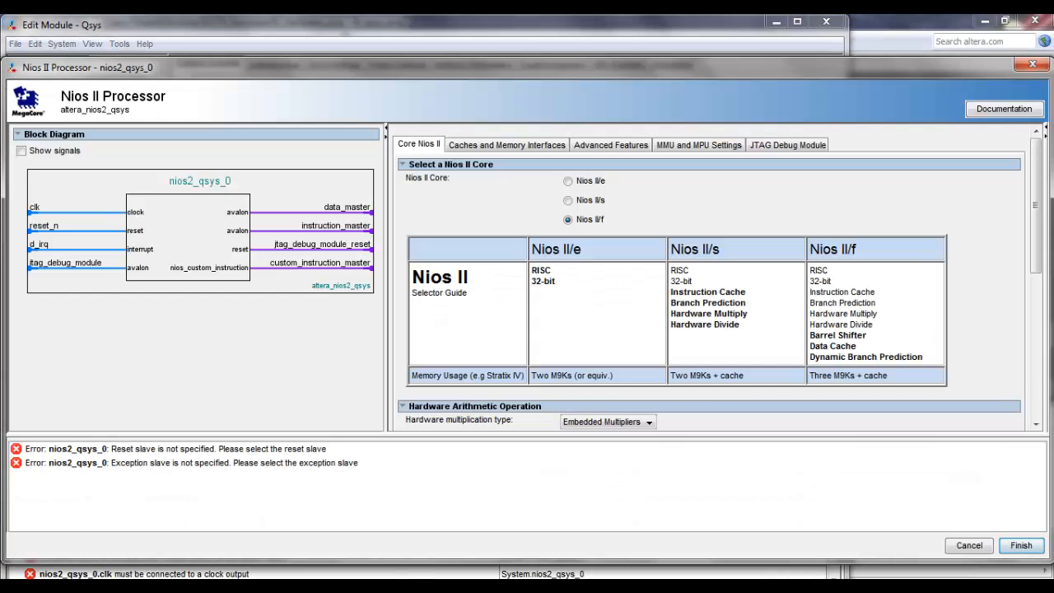
pyautogui.click(569, 180)
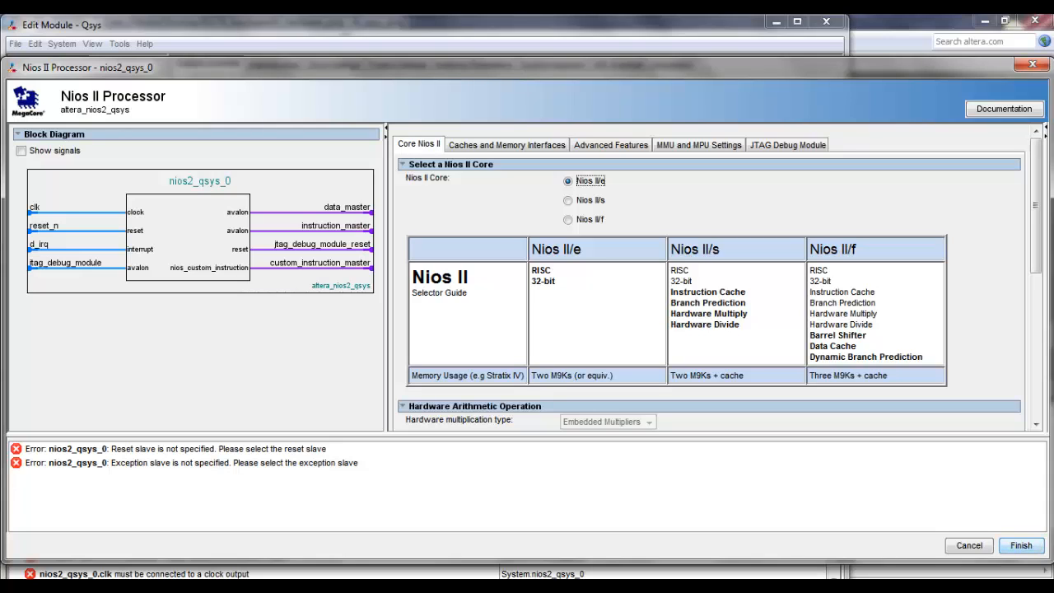
pyautogui.click(1021, 545)
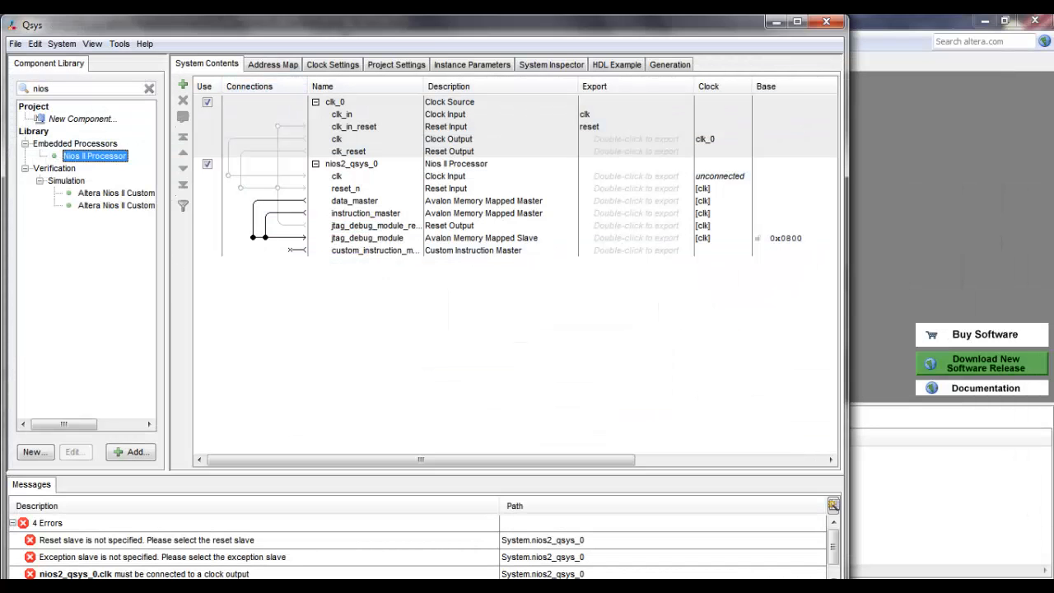
# Step: Add an On-Chip Memory (RAM or ROM) component with a total memory size of 8192 bytes
pyautogui.doubleClick(41, 89)
pyautogui.write('o')
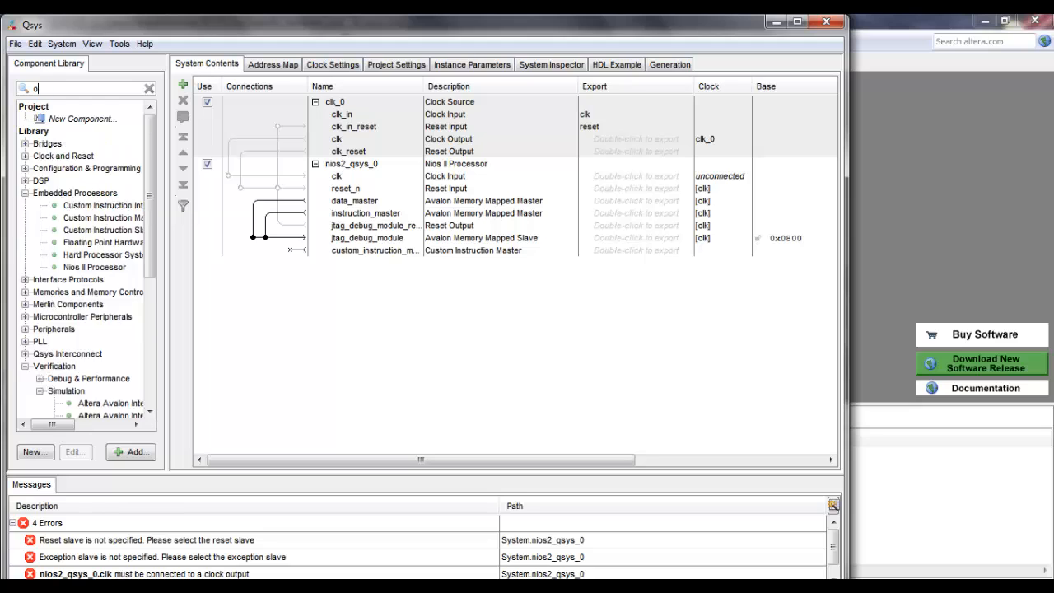
pyautogui.write('n chip')
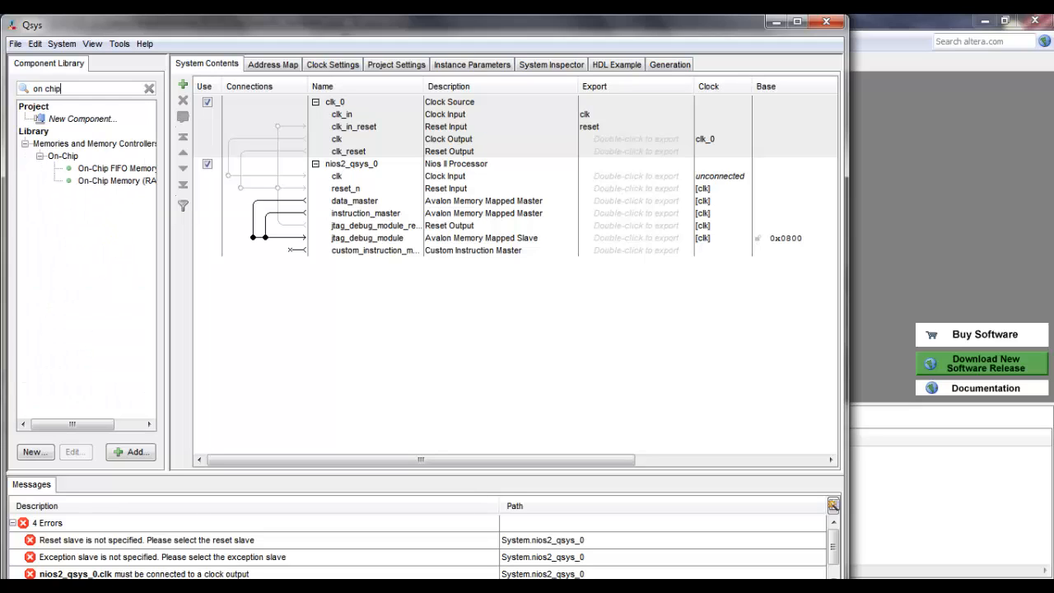
pyautogui.doubleClick(117, 181)
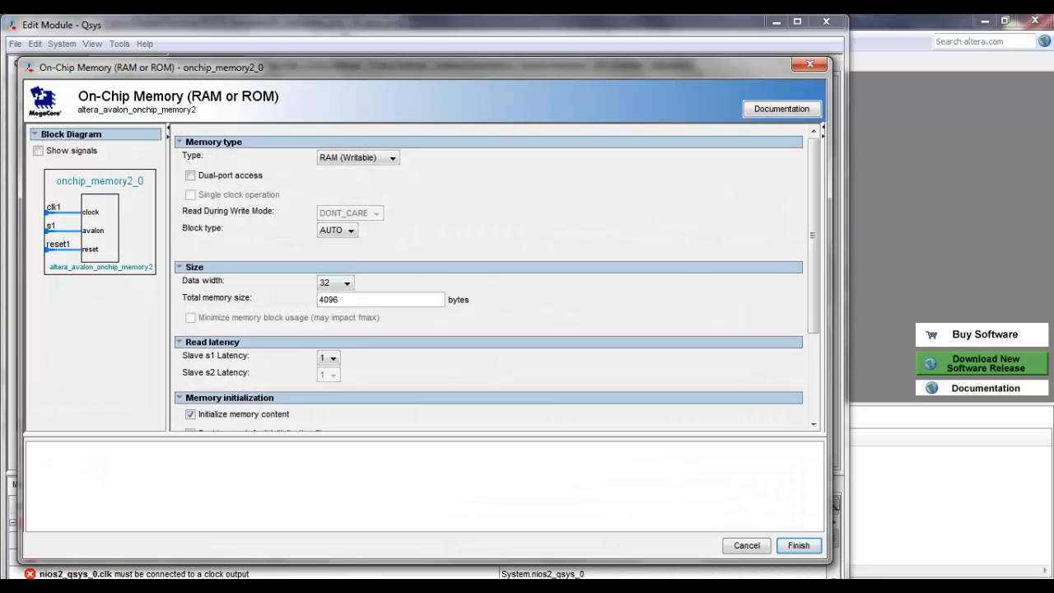
pyautogui.hotkey('ctrl', 'a')
pyautogui.write('8192')
pyautogui.press('Return')
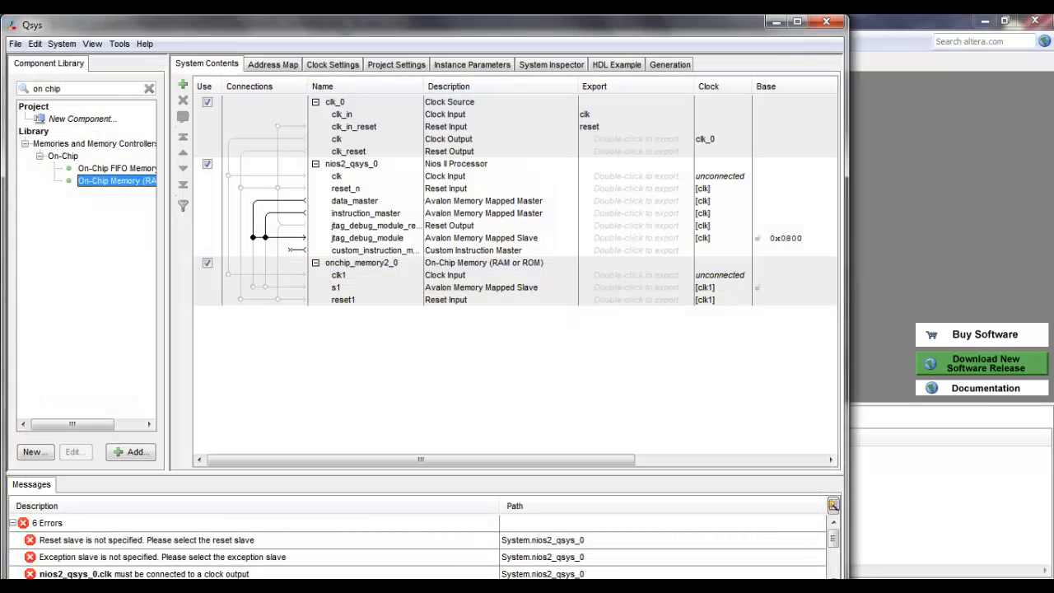
# Step: Find the JTAG UART in the component library and add it to the system with its default settings
pyautogui.moveTo(33, 88); pyautogui.dragTo(64, 89)
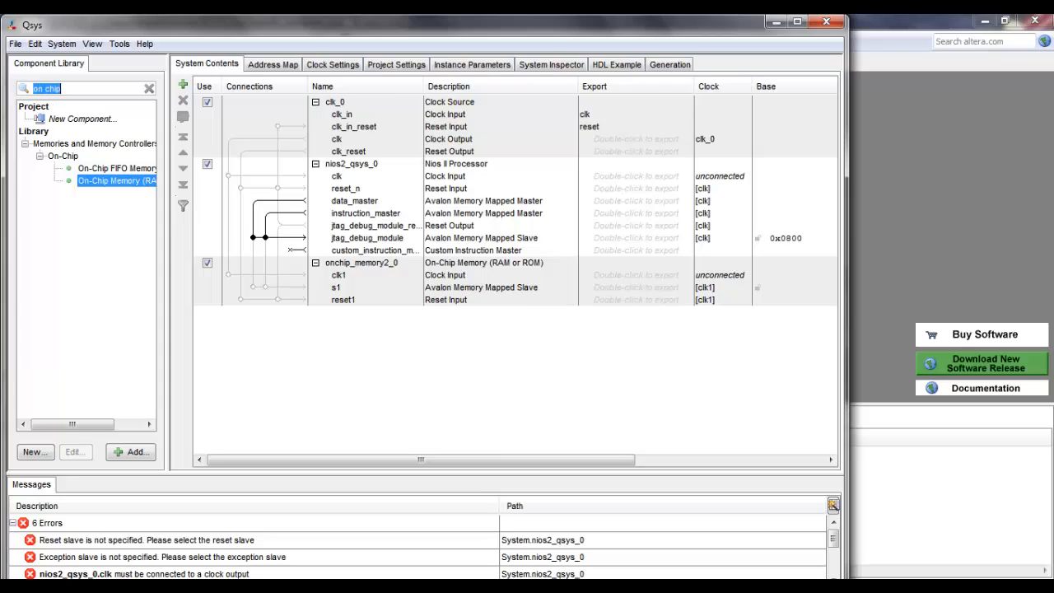
pyautogui.write('jt')
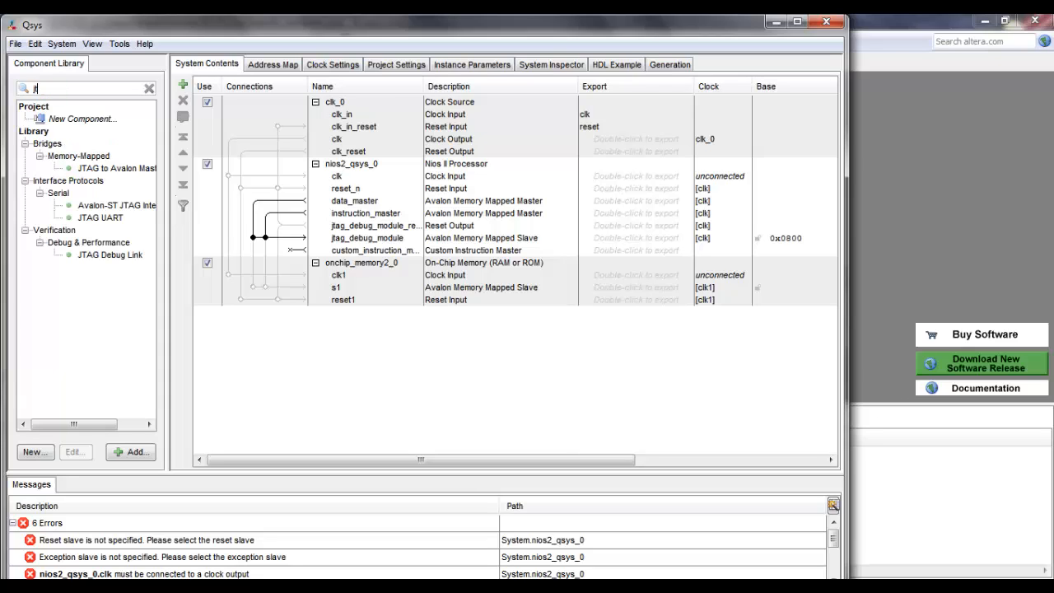
pyautogui.doubleClick(101, 219)
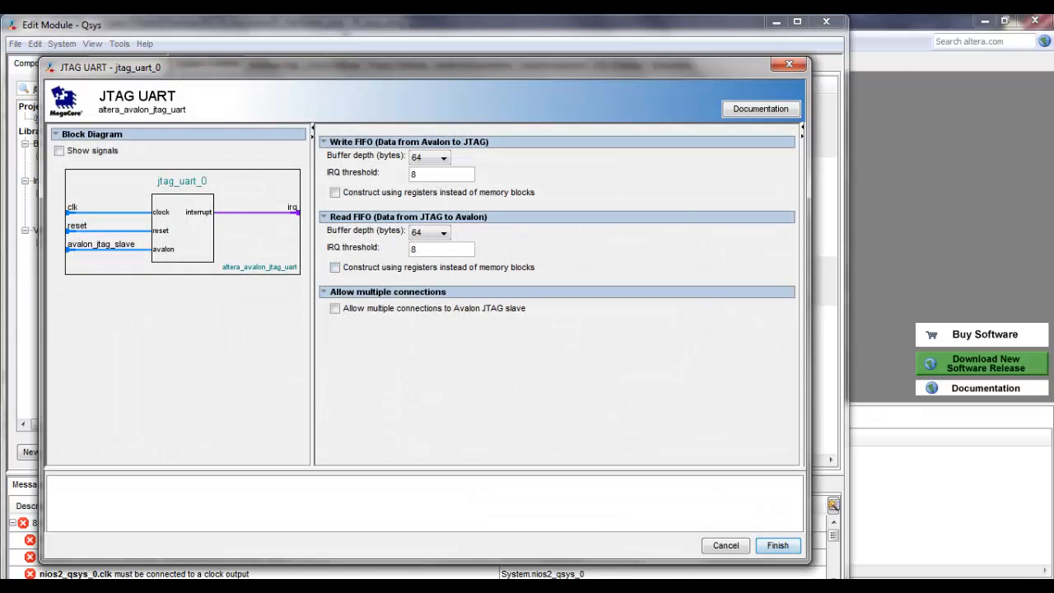
pyautogui.click(778, 546)
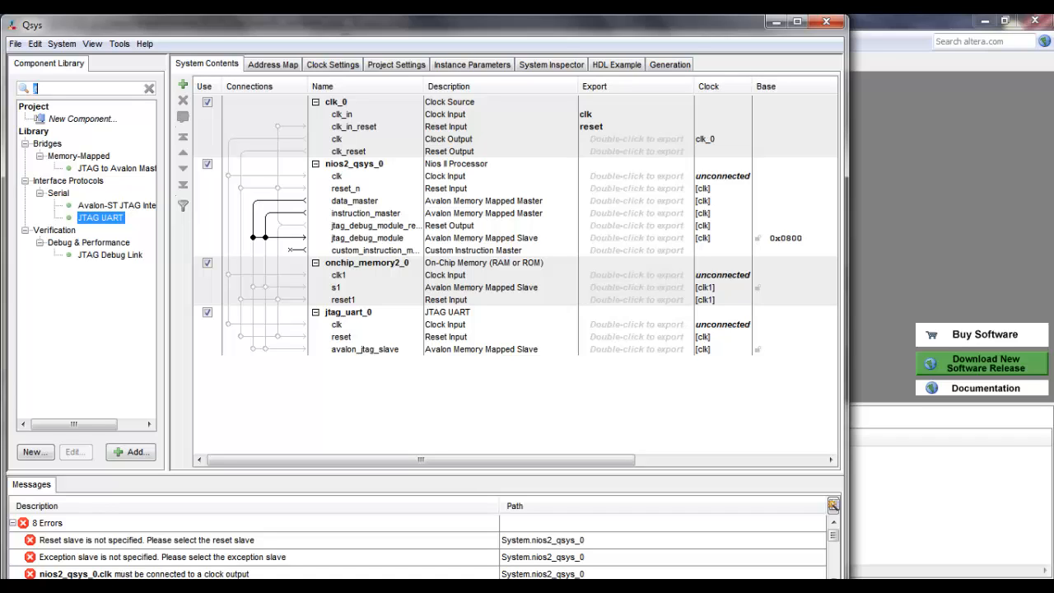
# Step: Add a Performance Counter Unit to the system with its default number of simultaneously measured sections
pyautogui.write('perfor')
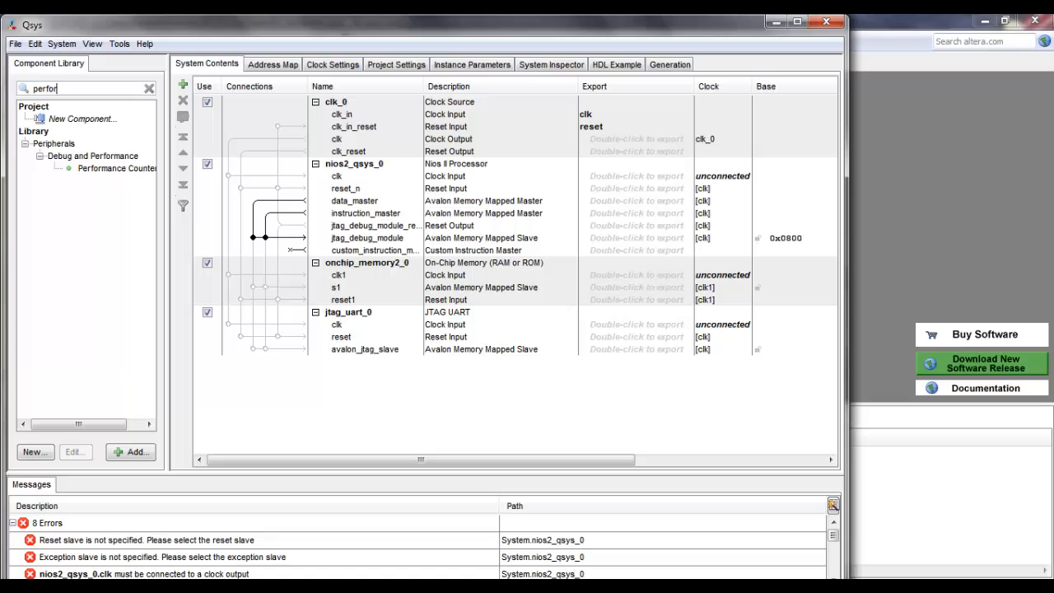
pyautogui.doubleClick(116, 168)
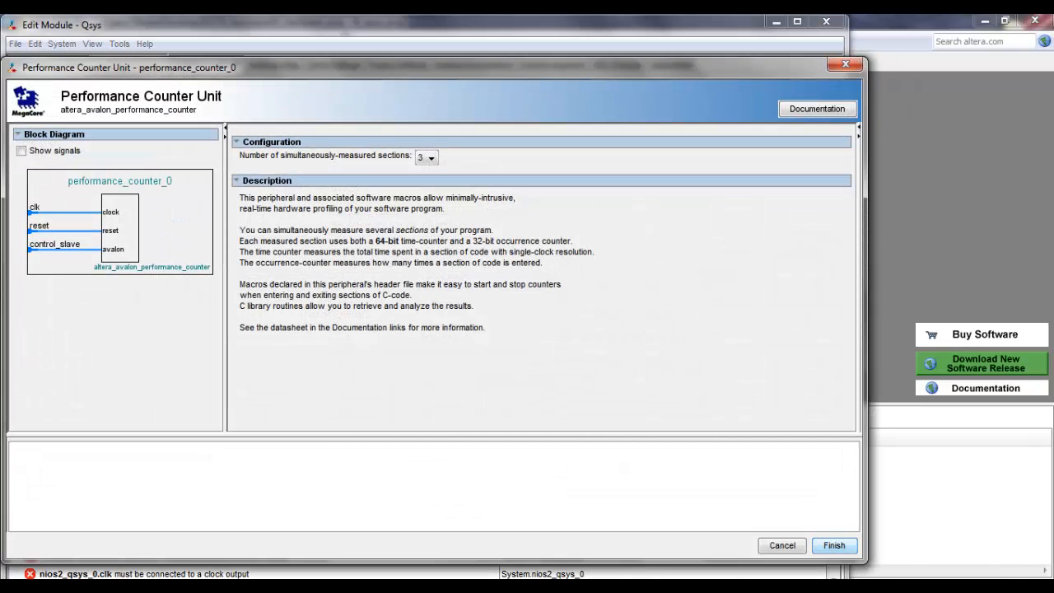
pyautogui.click(834, 545)
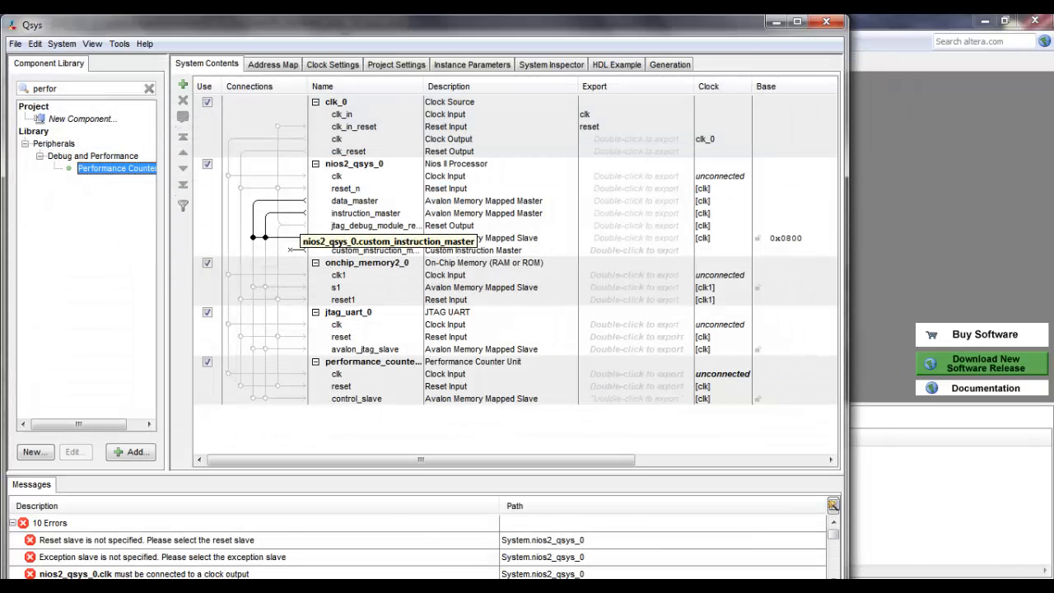
# Step: Add the custom filter_fir component to the system, keeping its default data_width
pyautogui.click(45, 88)
pyautogui.doubleClick(46, 88)
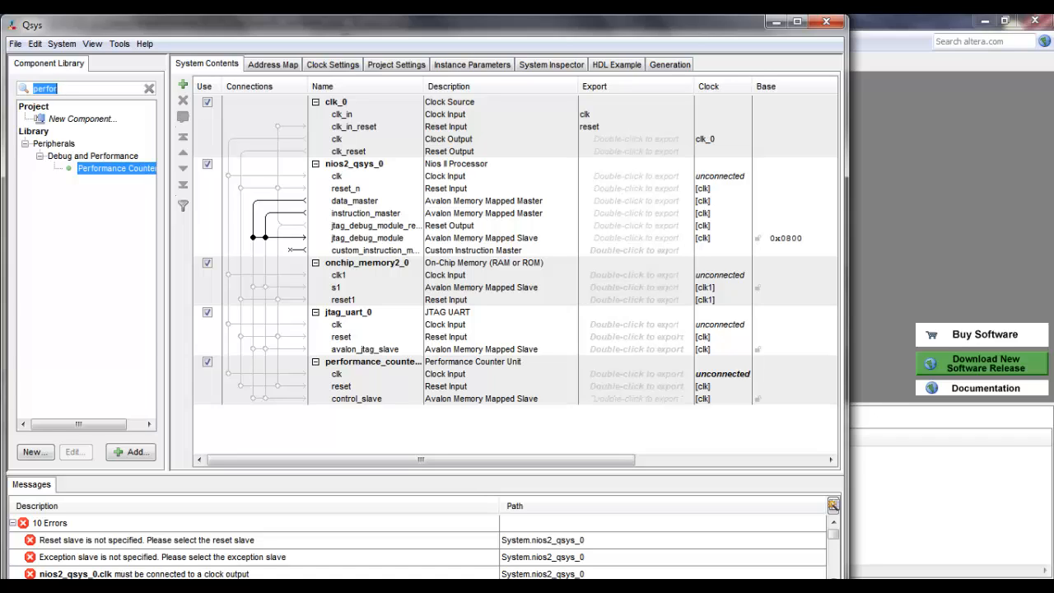
pyautogui.write('filt')
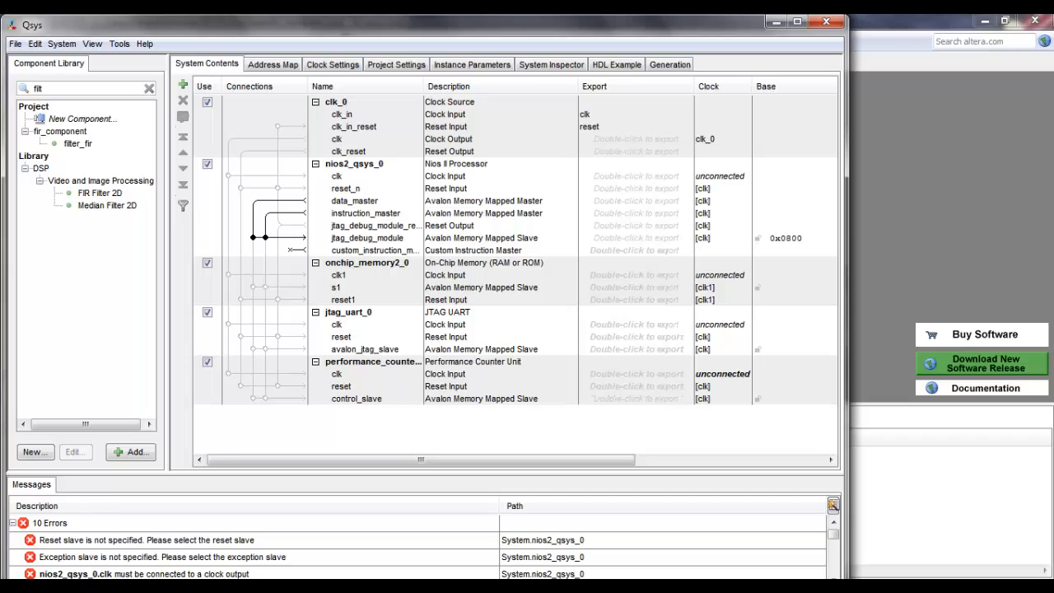
pyautogui.doubleClick(78, 143)
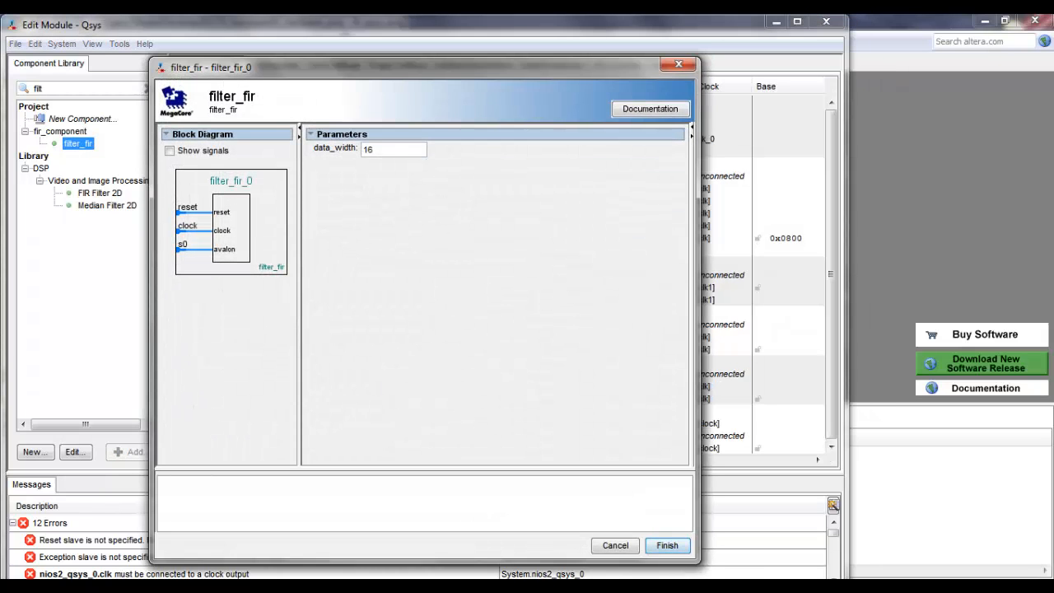
pyautogui.click(668, 546)
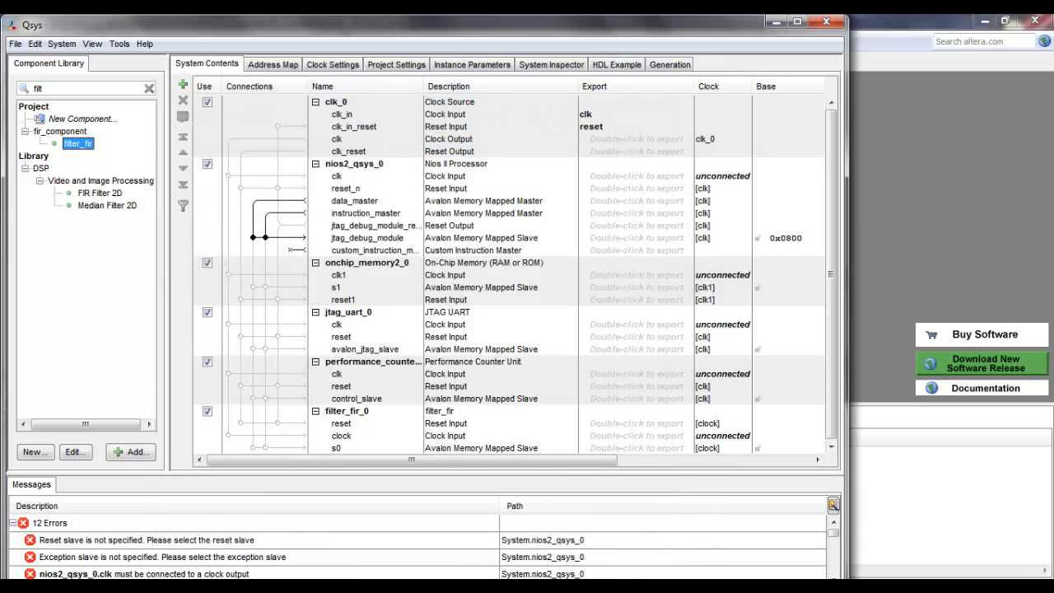
# Step: Connect the clk_0 clock output to the clock inputs of the Nios II processor, on-chip memory, JTAG UART, performance counter and filter_fir_0
pyautogui.click(228, 176)
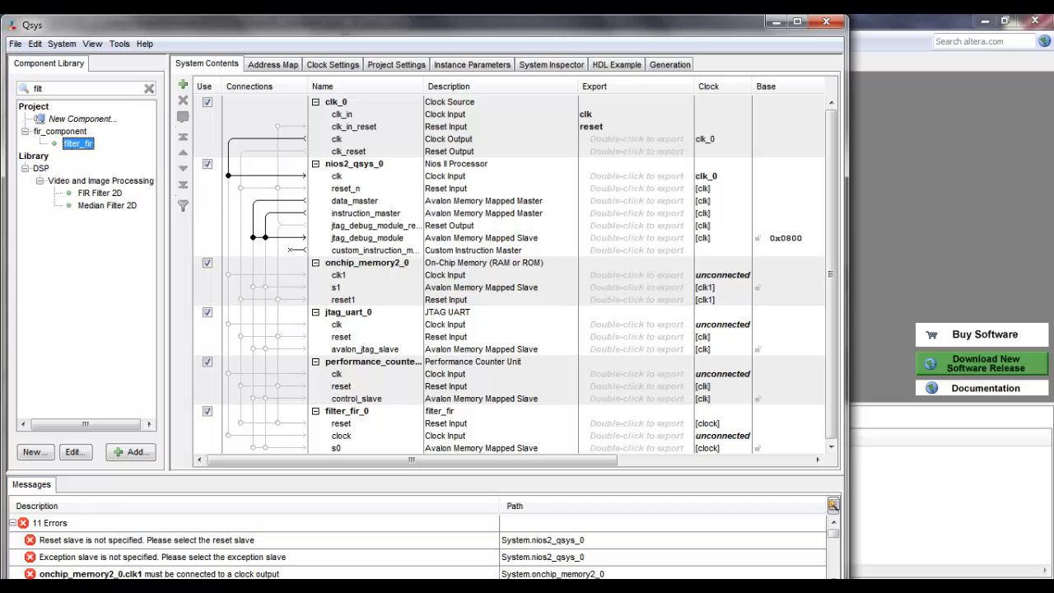
pyautogui.click(228, 274)
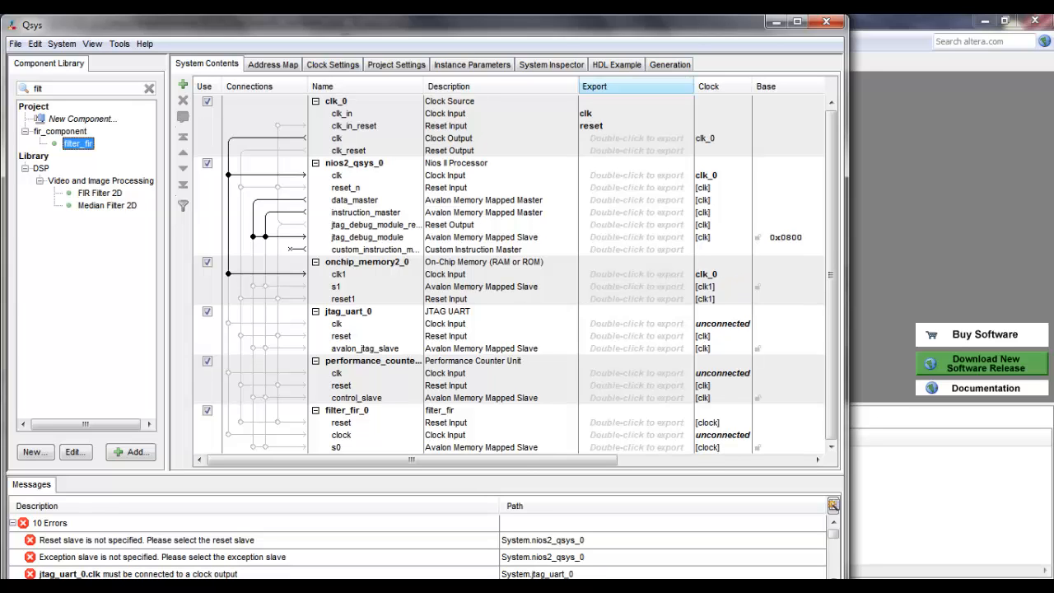
pyautogui.click(796, 22)
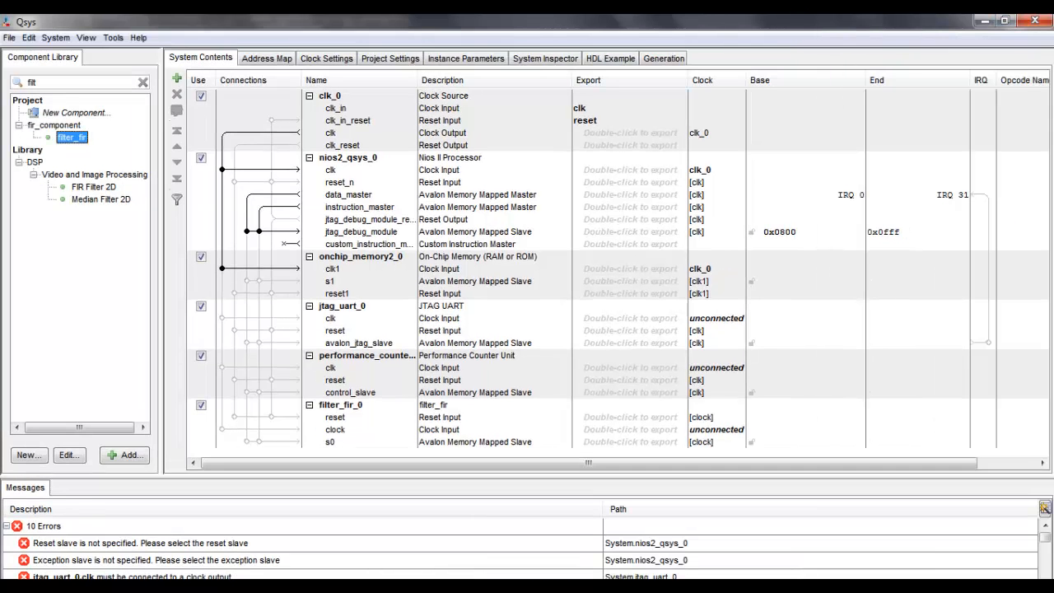
pyautogui.click(222, 318)
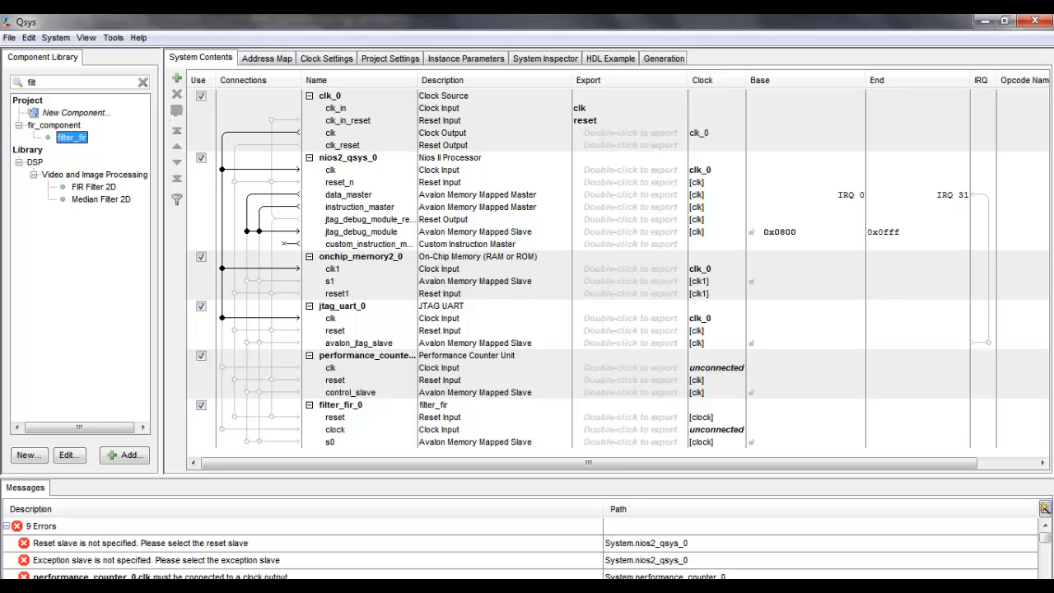
pyautogui.click(223, 367)
pyautogui.click(222, 429)
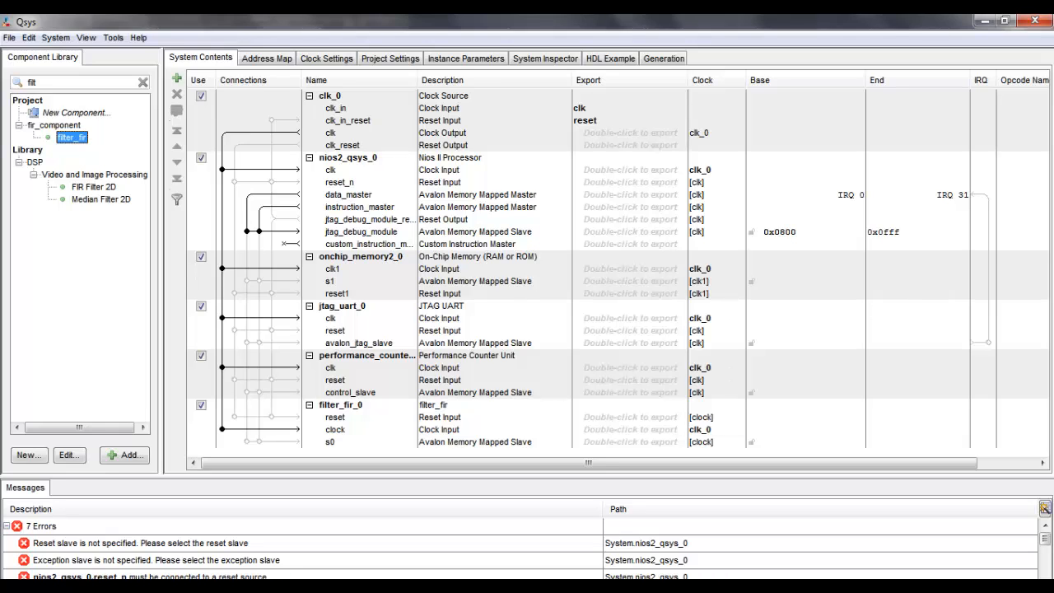
# Step: Connect clk_reset of clk_0 to the reset inputs of the Nios II processor, on-chip memory, JTAG UART, performance counter and filter_fir_0
pyautogui.click(235, 182)
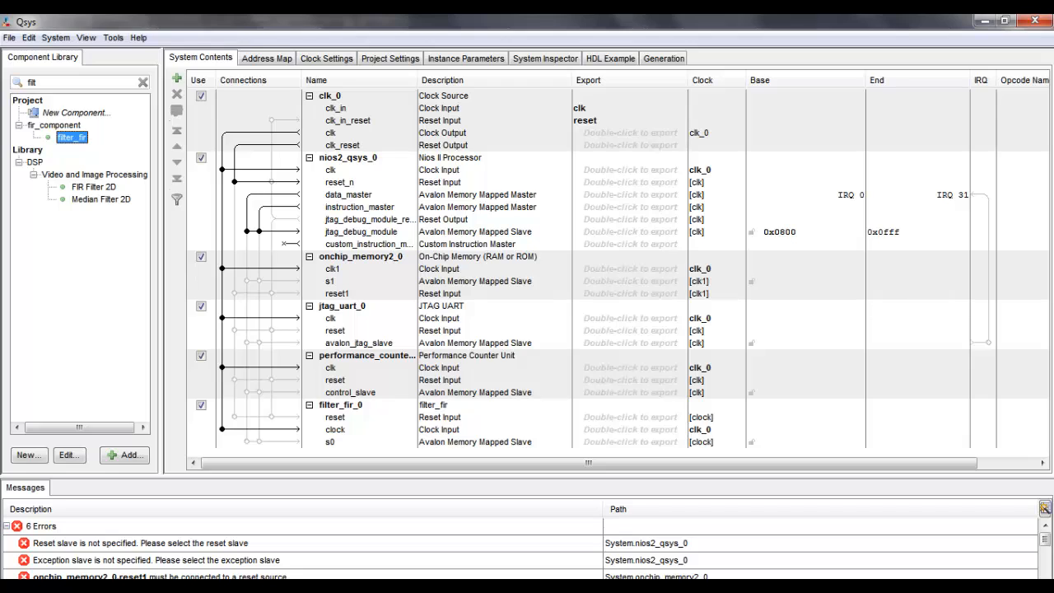
pyautogui.click(234, 293)
pyautogui.click(235, 330)
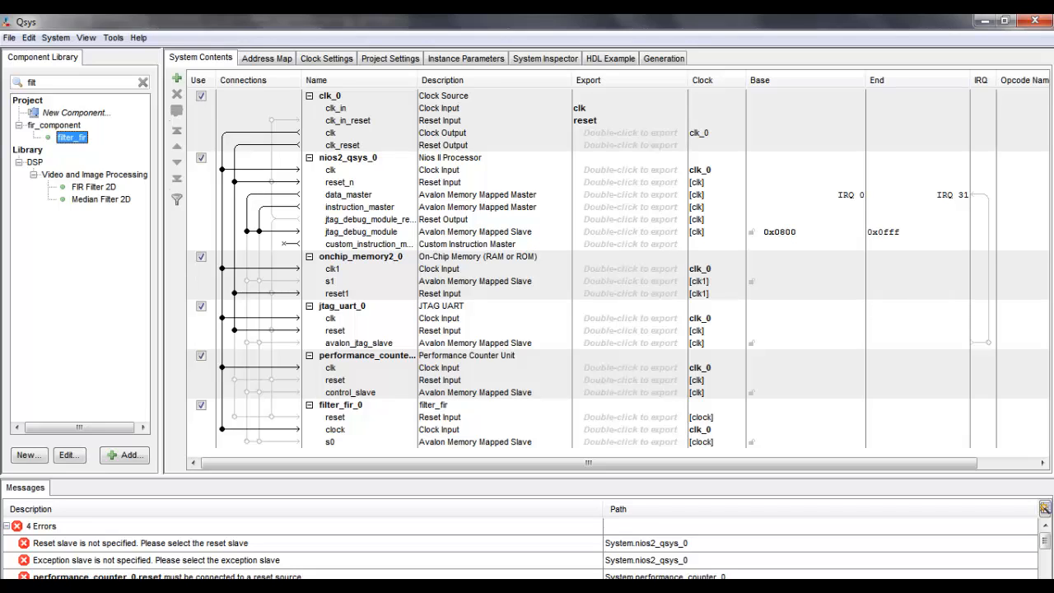
pyautogui.click(235, 417)
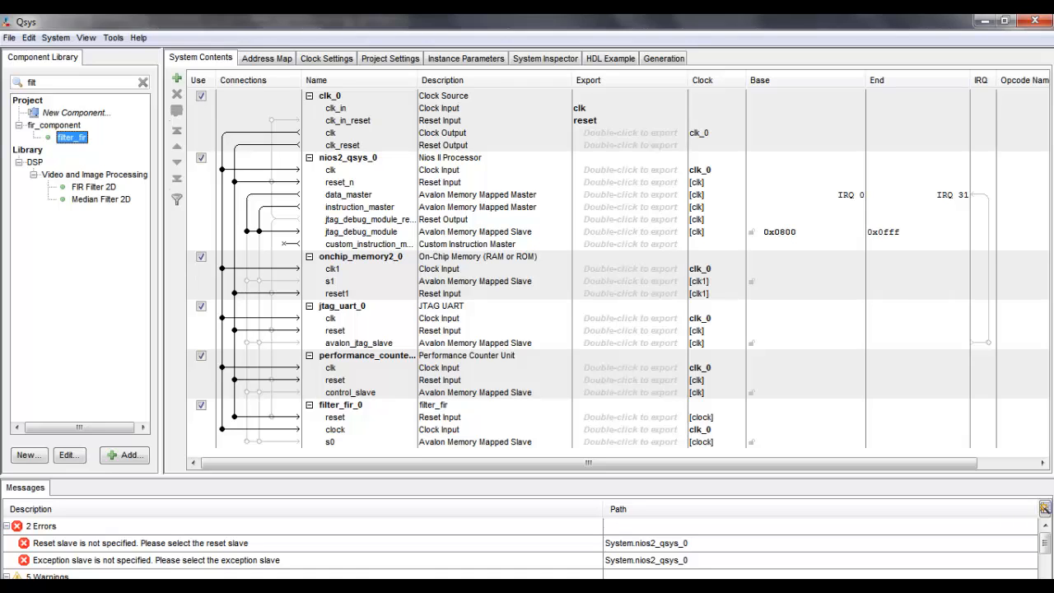
# Step: Connect the Nios II data_master to the memory, JTAG UART, performance counter and filter_fir_0 slaves, and instruction_master to the on-chip memory's s1
pyautogui.click(247, 281)
pyautogui.click(259, 281)
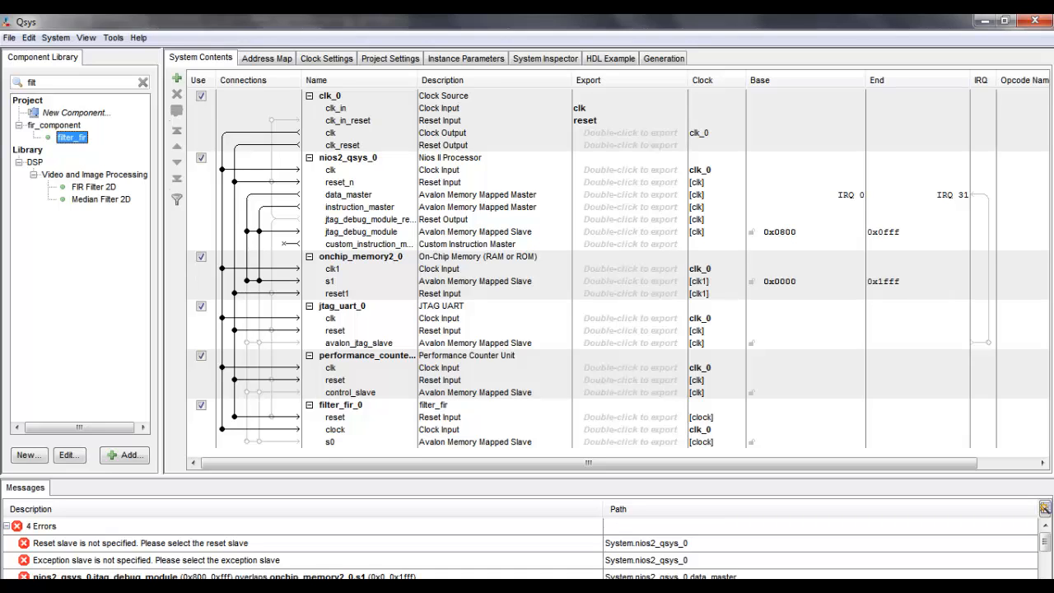
pyautogui.click(247, 342)
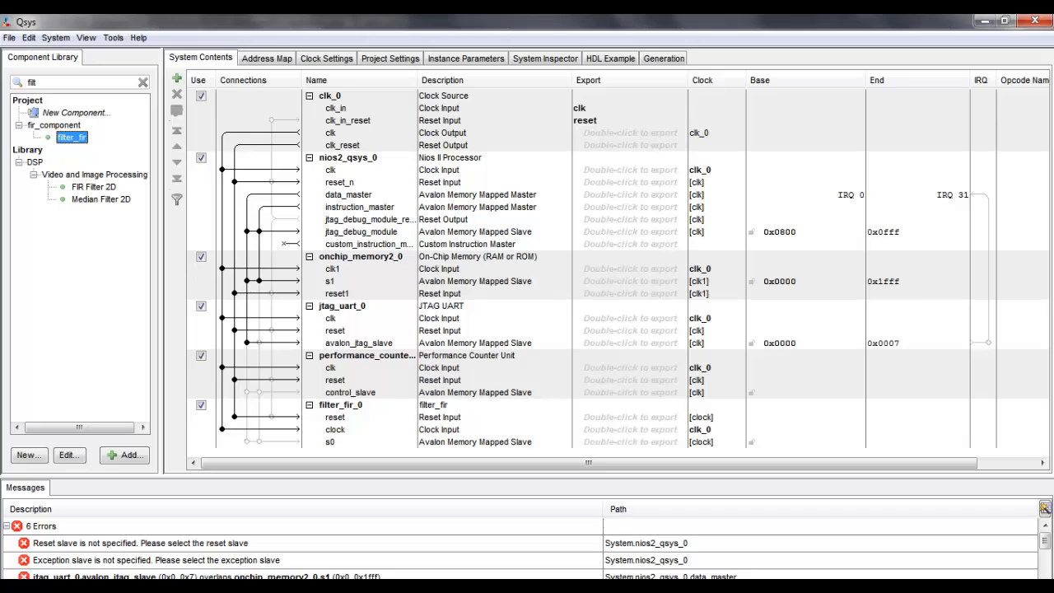
pyautogui.click(247, 392)
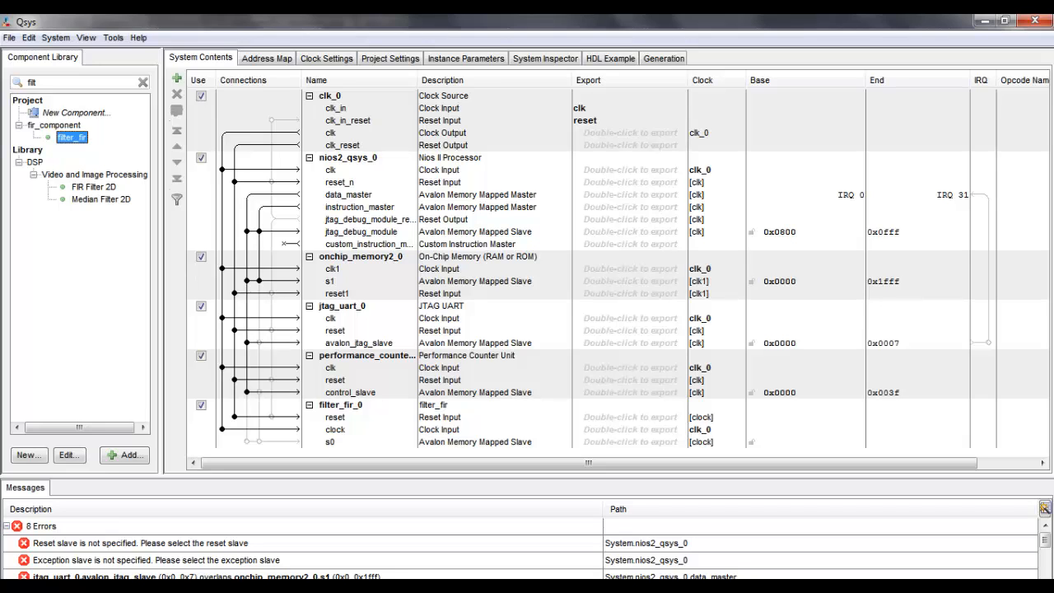
pyautogui.click(248, 442)
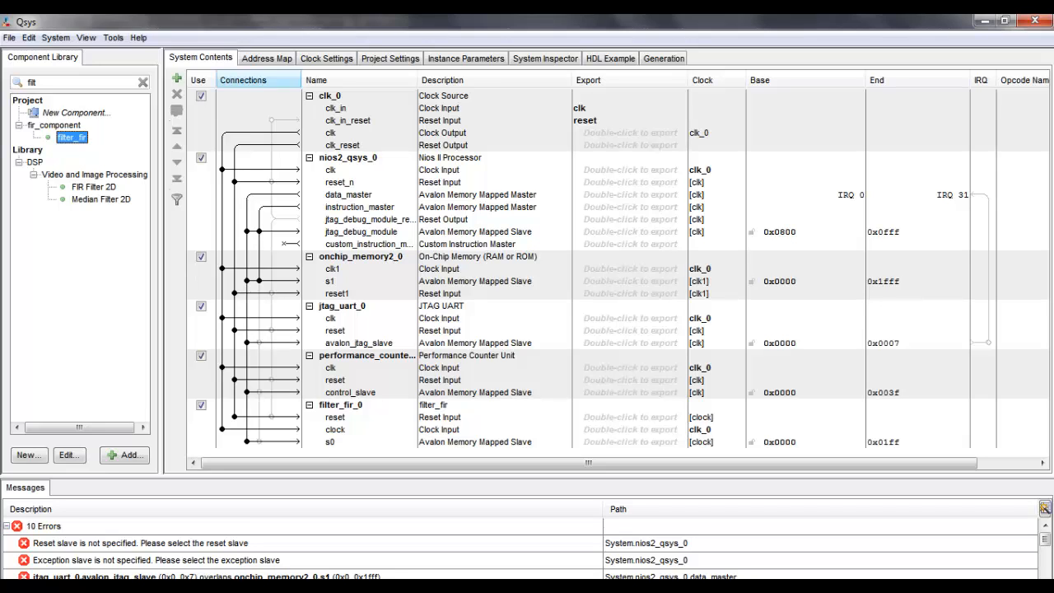
# Step: Connect the Nios II debug module reset output to clk_in_reset, and the JTAG UART interrupt to the processor as IRQ 0
pyautogui.click(272, 120)
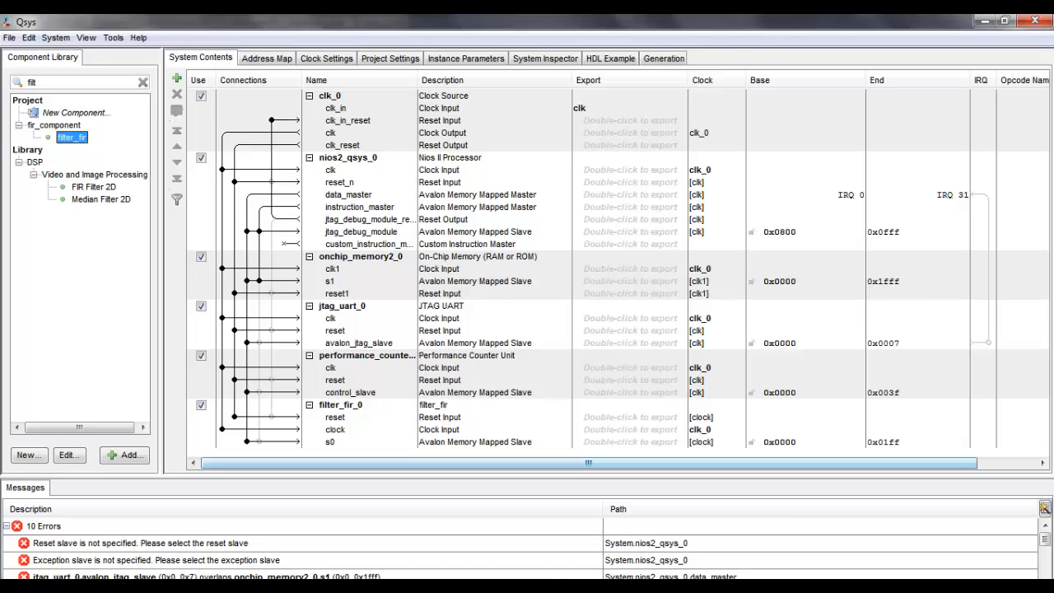
pyautogui.moveTo(589, 463); pyautogui.dragTo(647, 463)
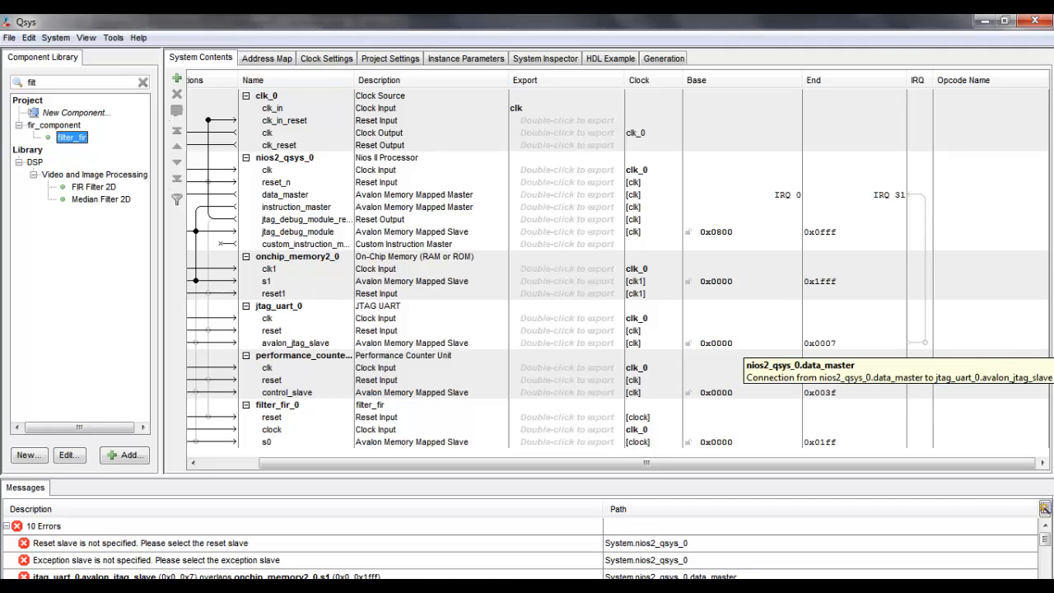
pyautogui.click(926, 343)
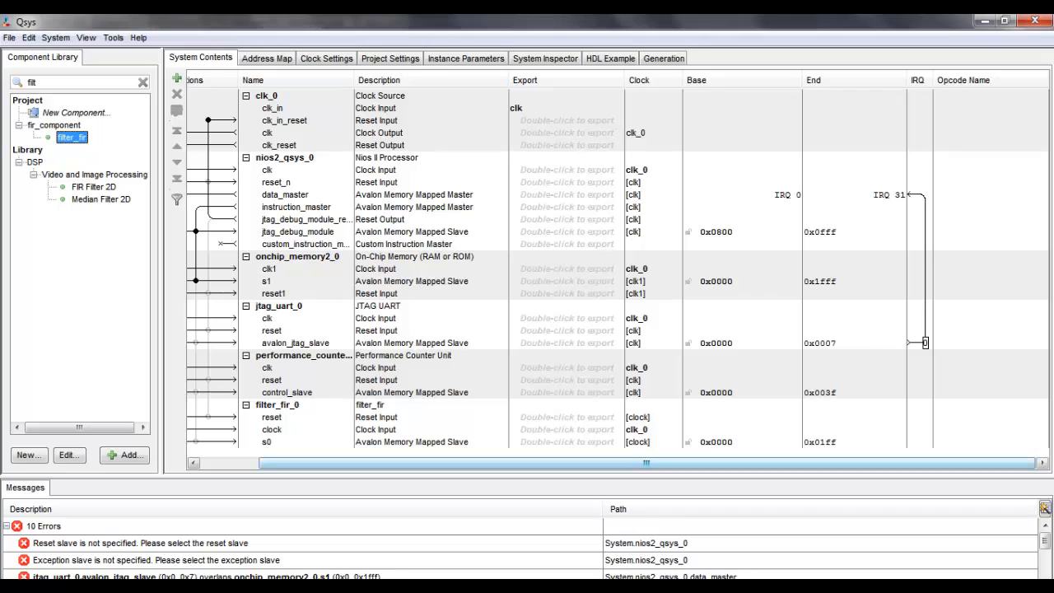
pyautogui.moveTo(647, 463); pyautogui.dragTo(588, 463)
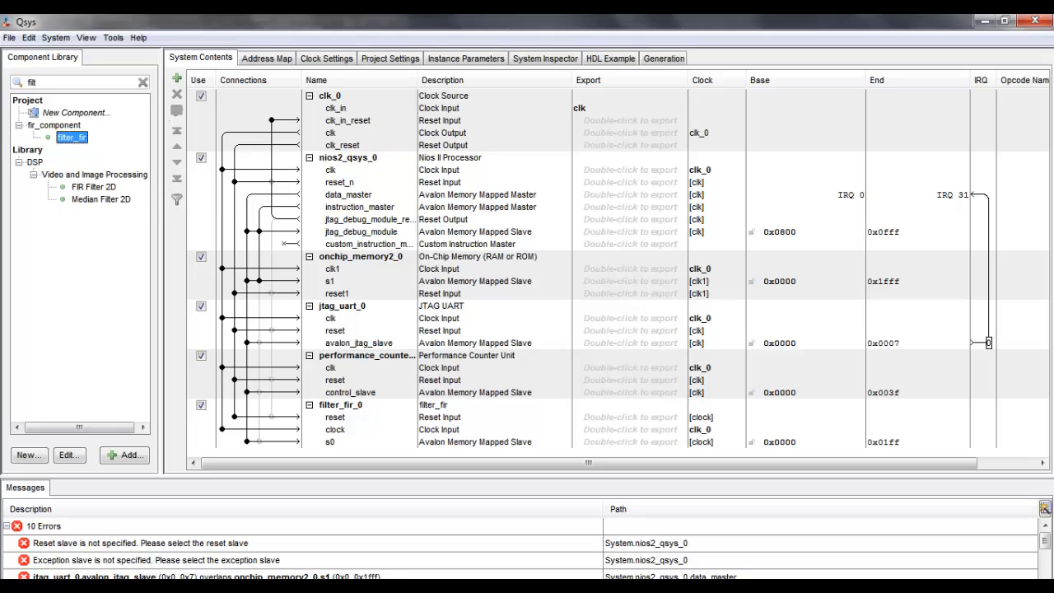
# Step: Assign base addresses automatically to all slaves in the system
pyautogui.click(55, 37)
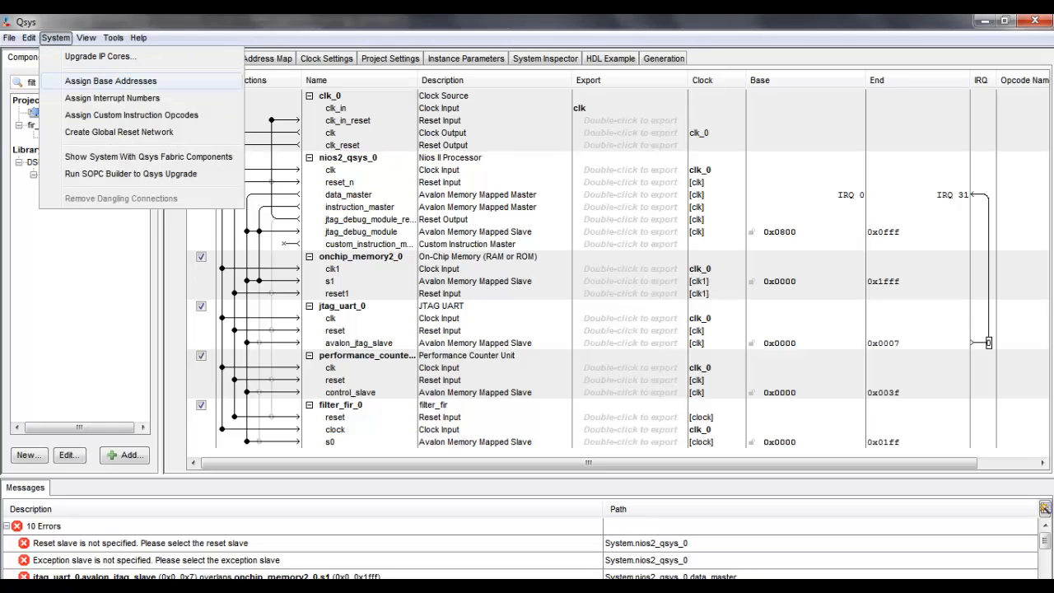
pyautogui.click(111, 80)
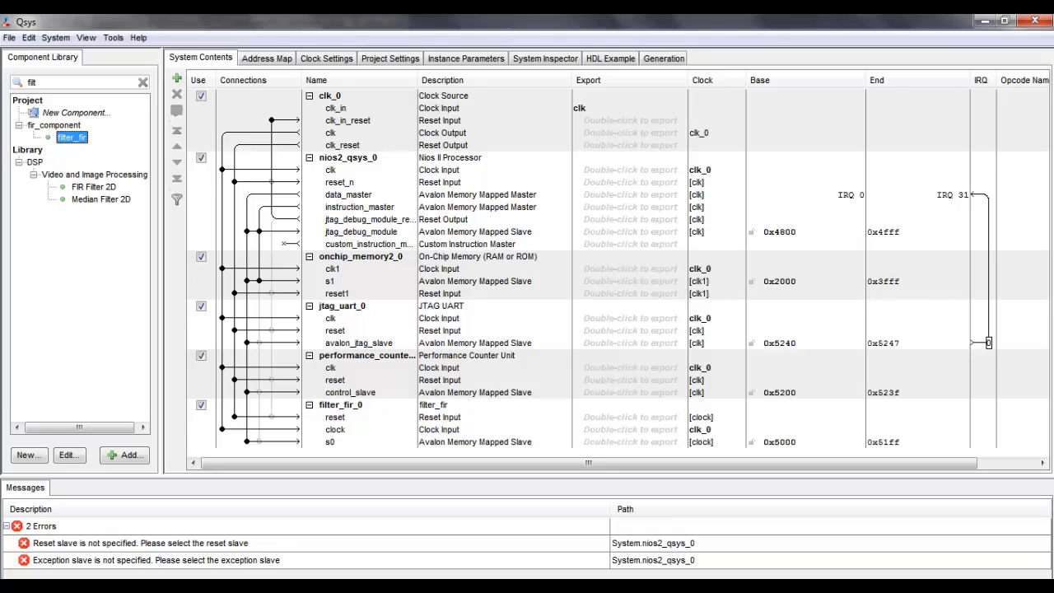
# Step: Set both the reset vector memory and the exception vector memory of nios2_qsys_0 to onchip_memory2_0.s1
pyautogui.doubleClick(348, 157)
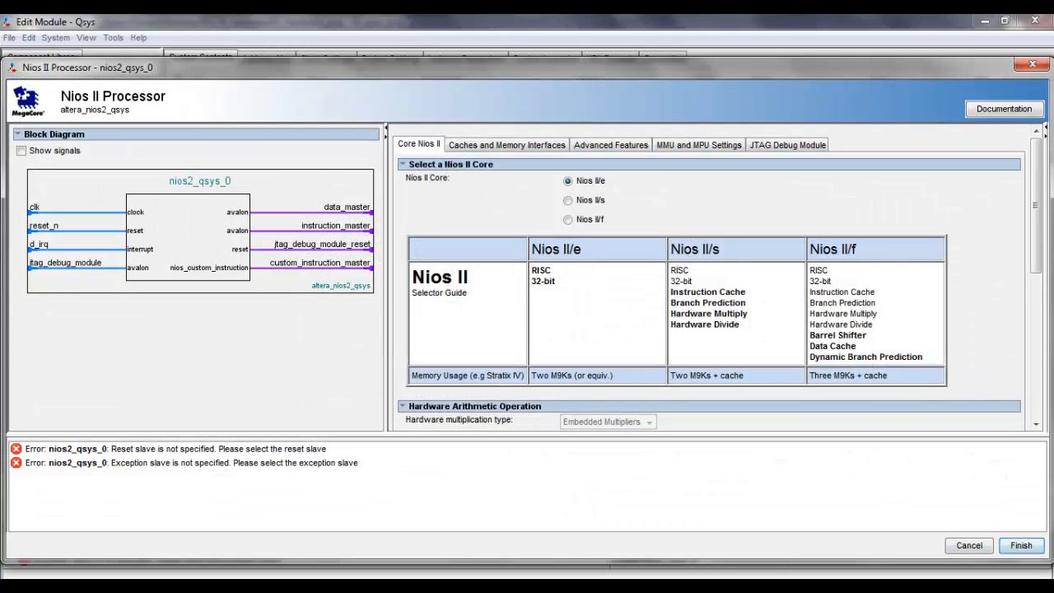
pyautogui.scroll(-5, 718, 277)
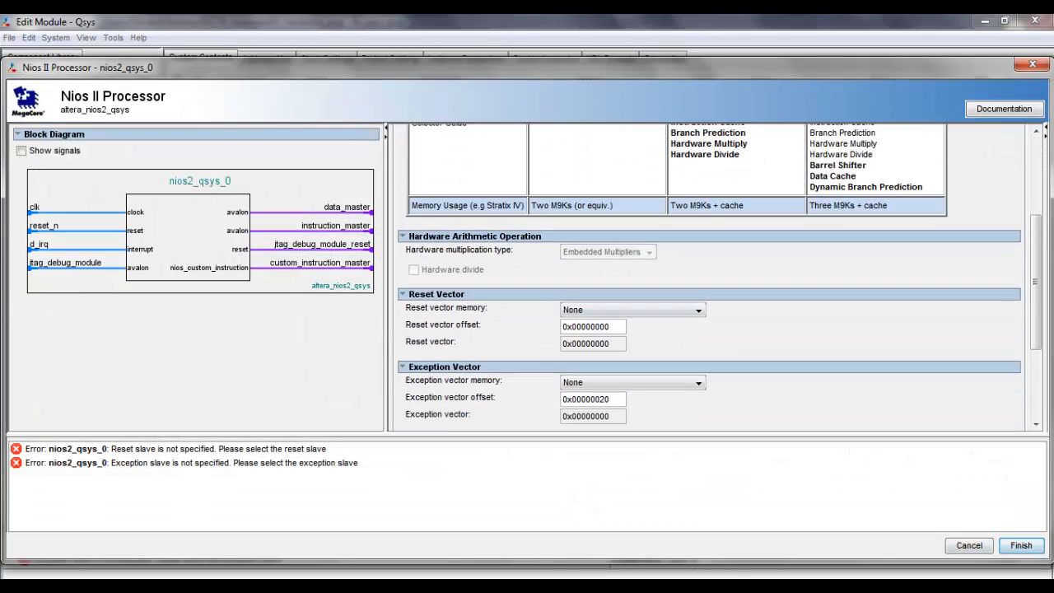
pyautogui.click(632, 310)
pyautogui.click(602, 338)
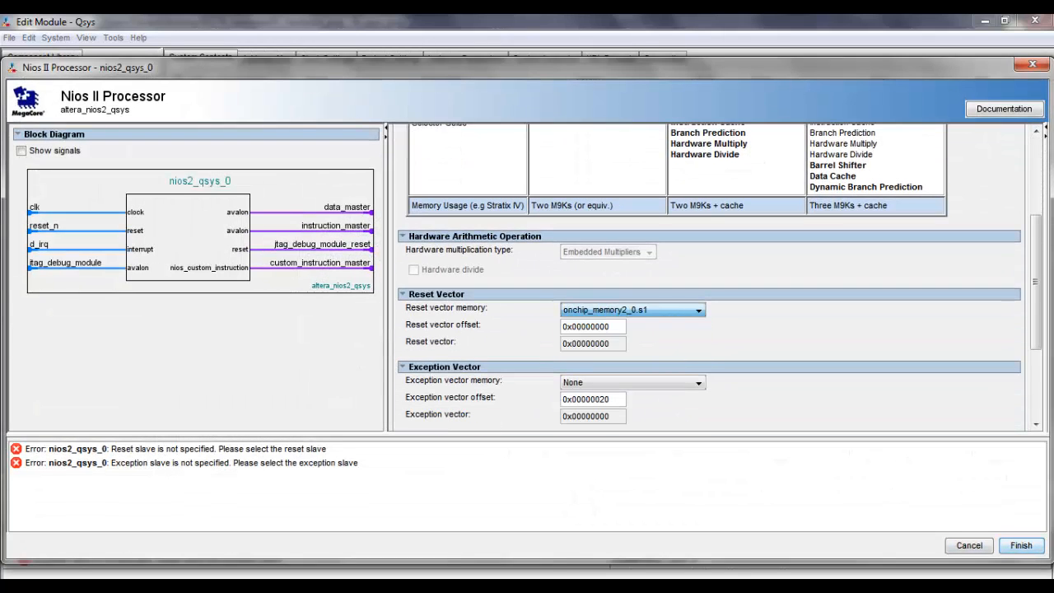
pyautogui.scroll(-4, 709, 277)
pyautogui.click(633, 243)
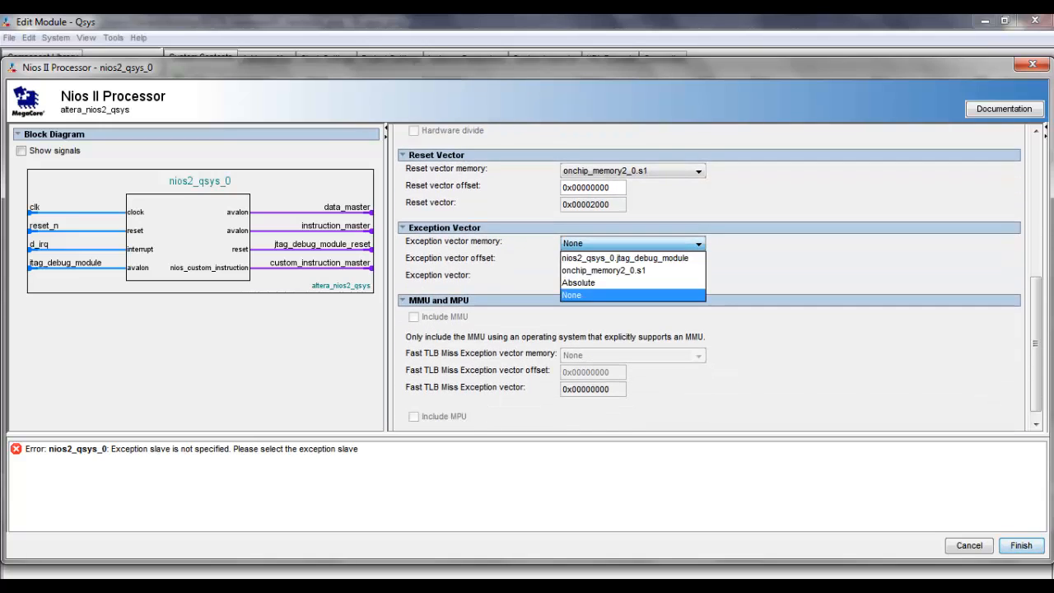
pyautogui.click(603, 271)
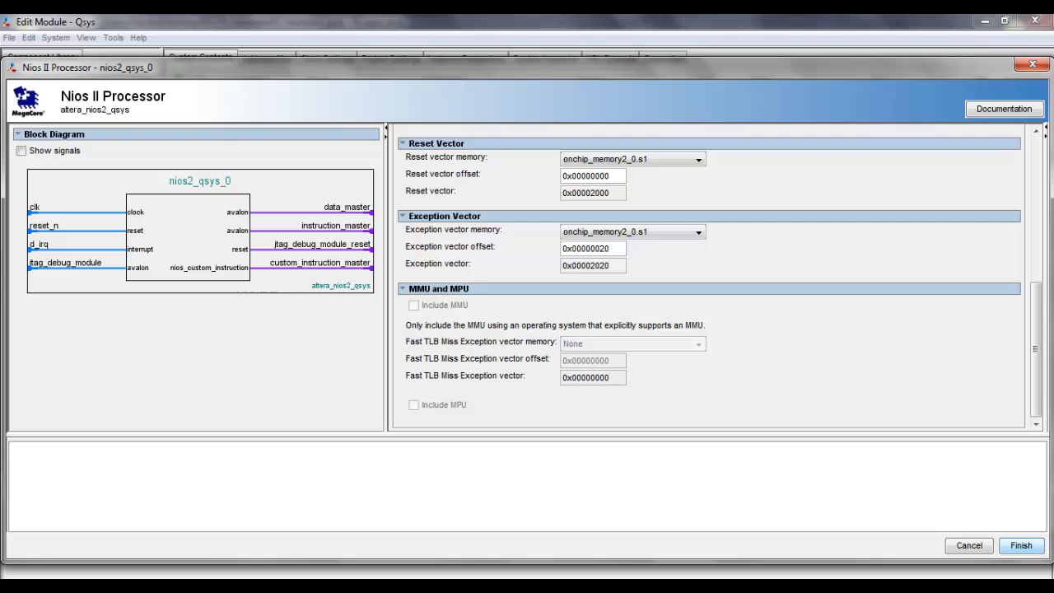
pyautogui.click(1021, 545)
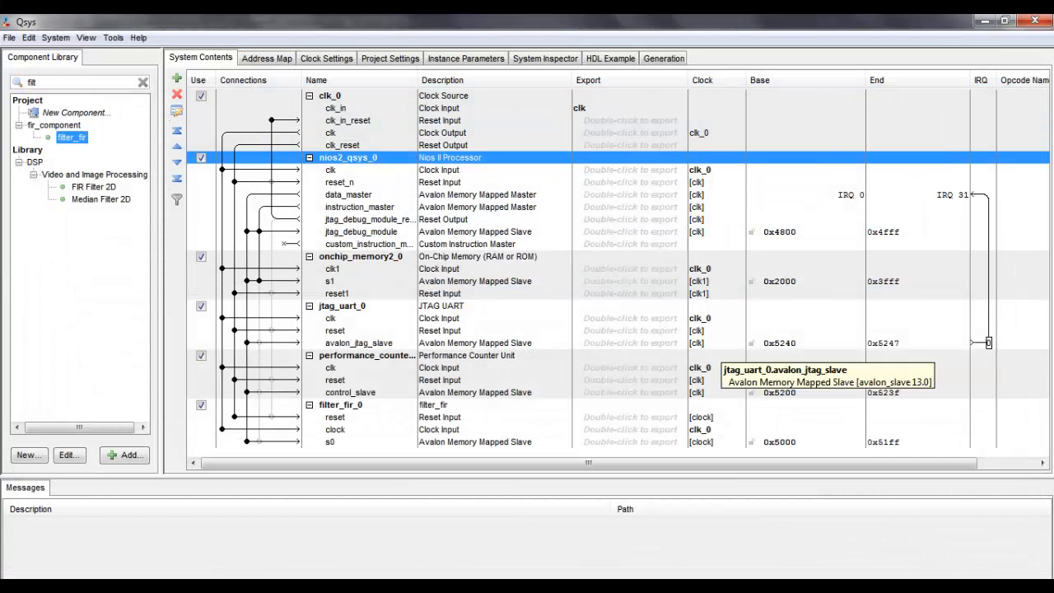
# Step: Generate the system's Verilog synthesis files, saving the system as fir_qsys_proj in the EE278_hardware folder
pyautogui.click(664, 57)
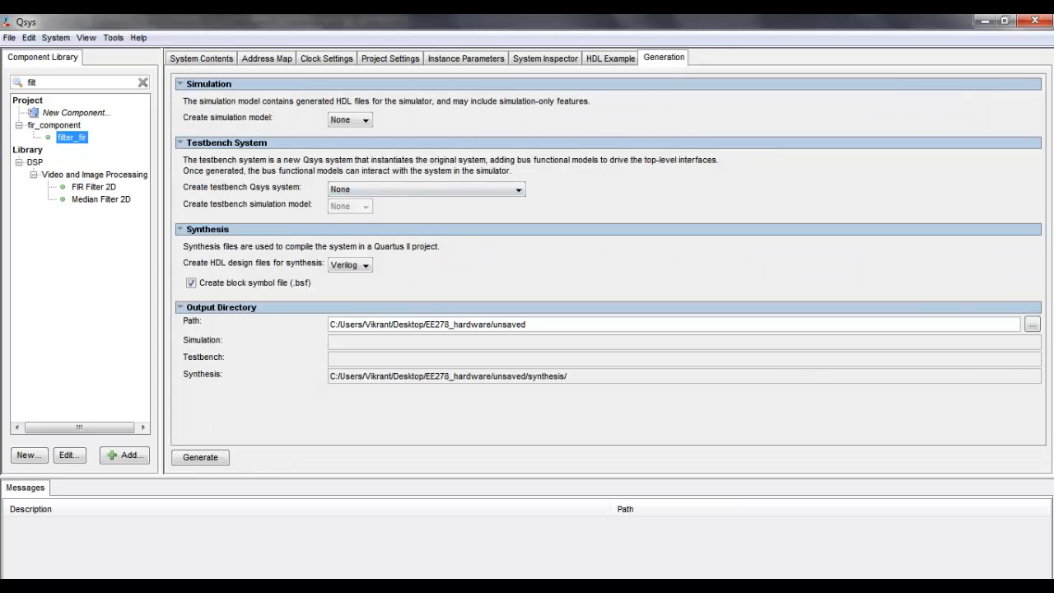
pyautogui.click(200, 457)
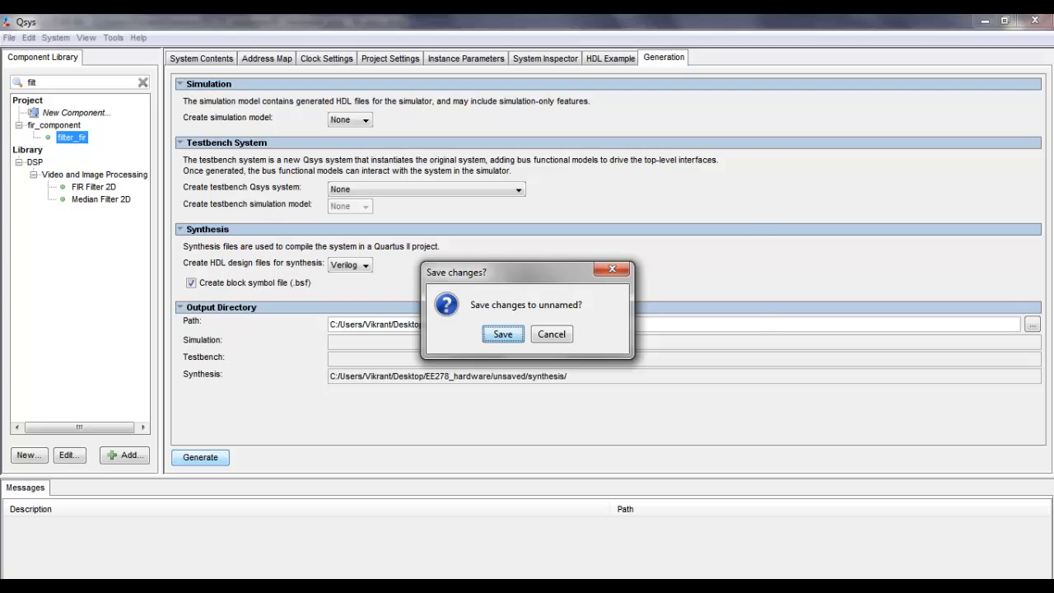
pyautogui.click(503, 334)
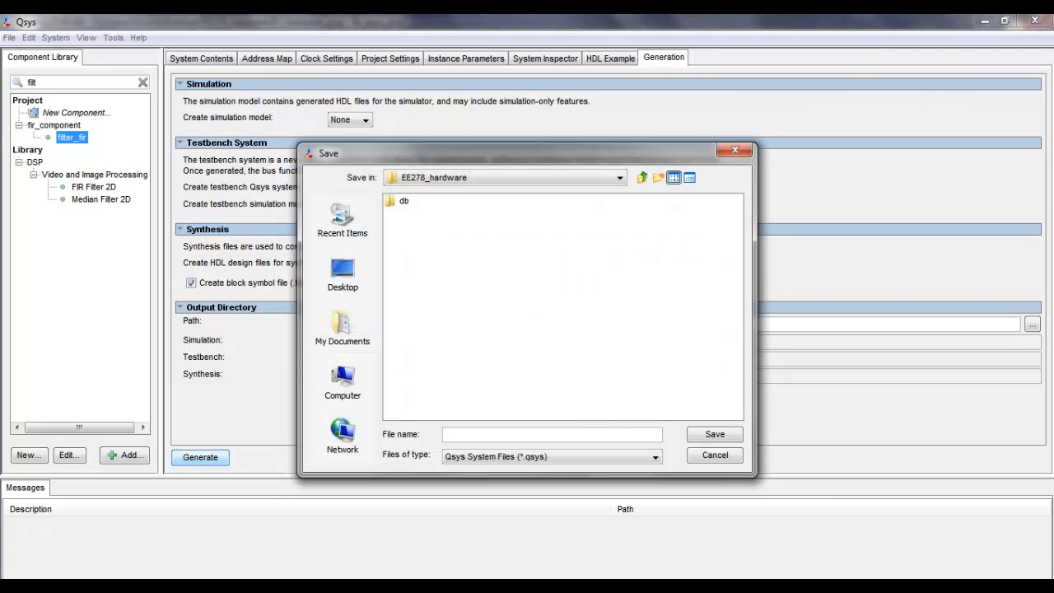
pyautogui.write('fir_qsys_proj')
pyautogui.press('Return')
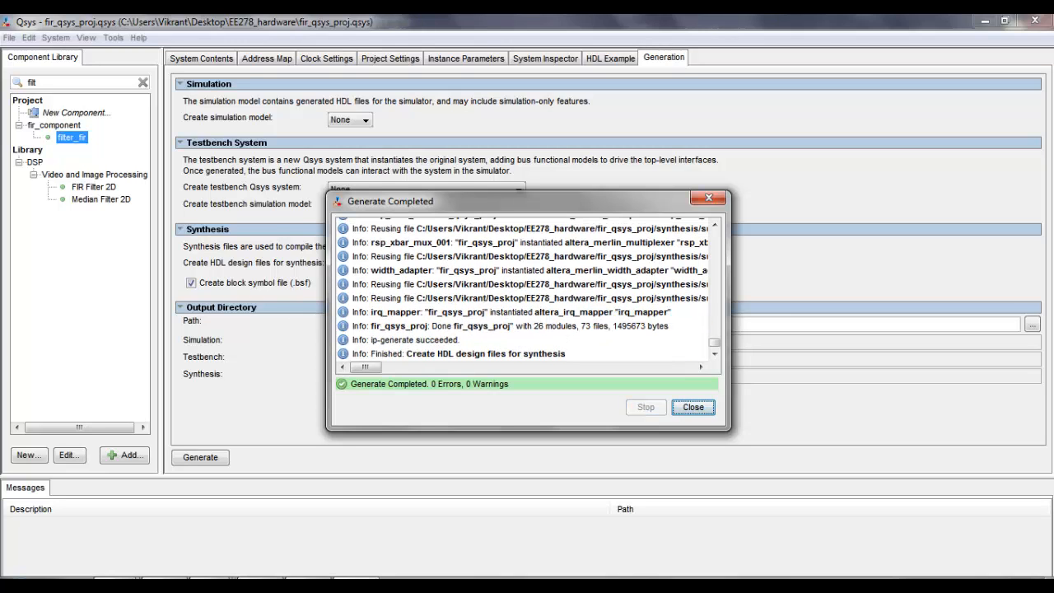
# Step: Switch to Quartus II and open the settings for adding or removing files in the project
pyautogui.click(309, 585)
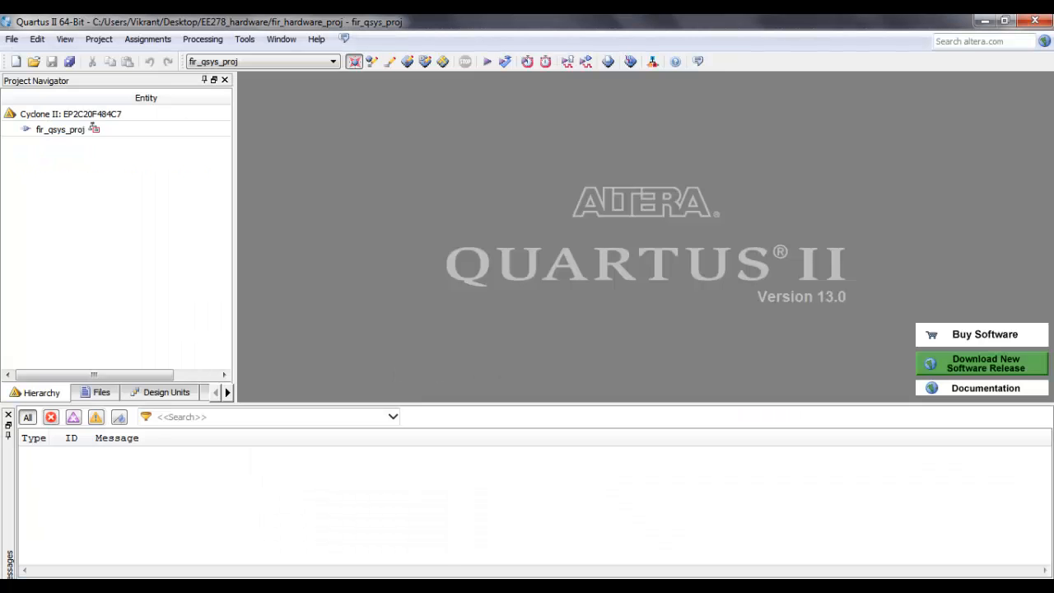
pyautogui.click(98, 392)
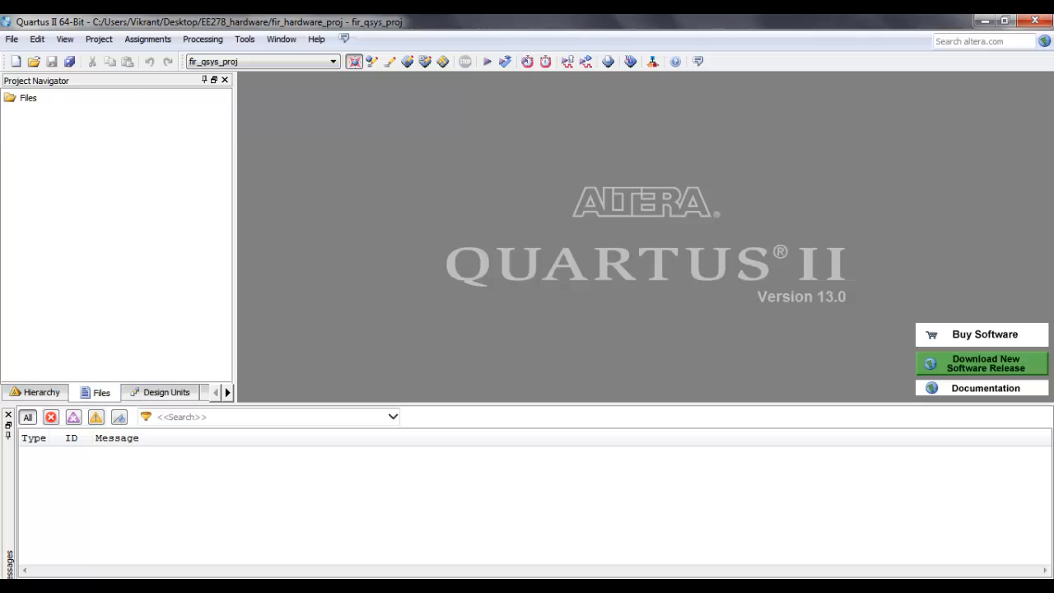
pyautogui.rightClick(24, 97)
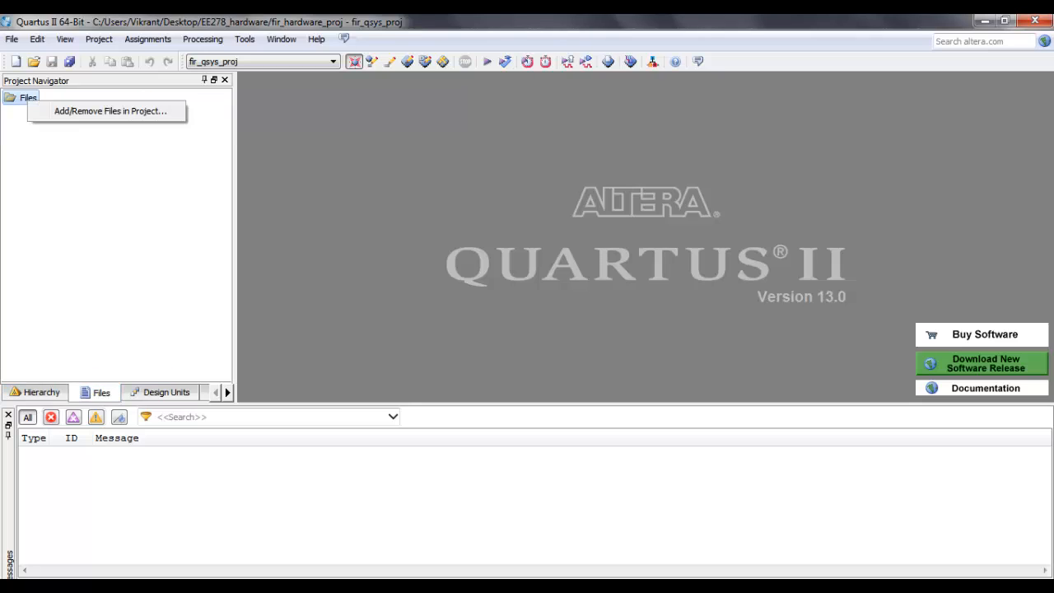
pyautogui.click(116, 109)
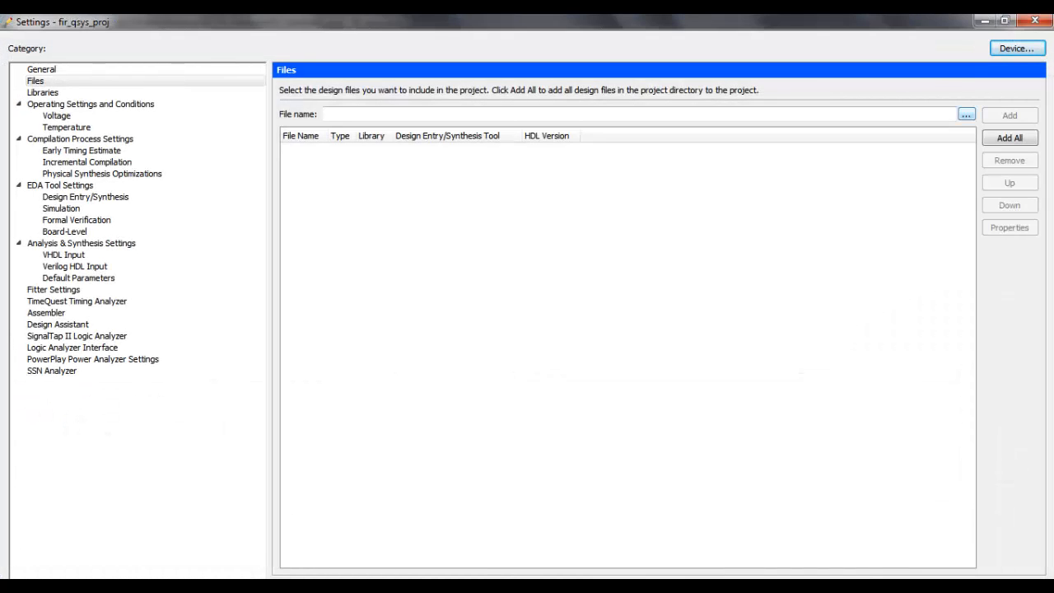
# Step: Add fir_qsys_proj.qip from the fir_qsys_proj/synthesis folder to the project files and return to the Quartus II main window
pyautogui.click(966, 115)
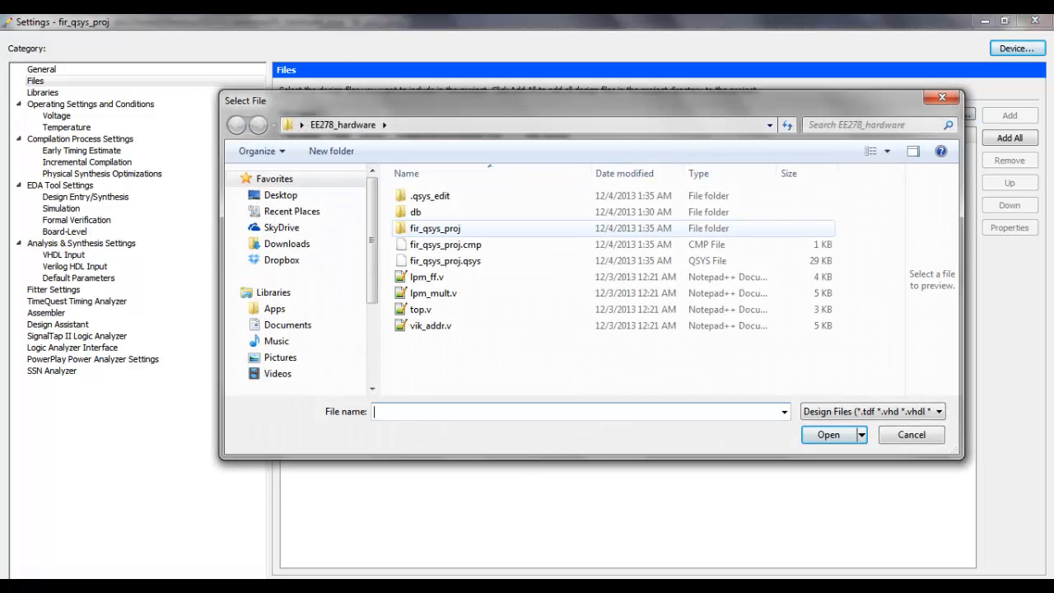
pyautogui.doubleClick(435, 228)
pyautogui.doubleClick(429, 196)
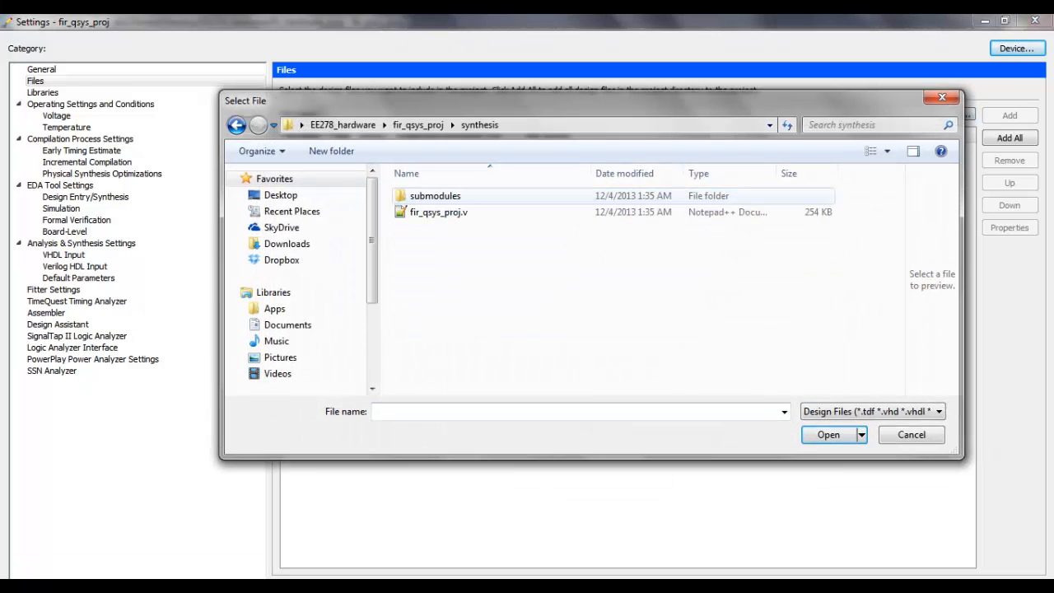
pyautogui.click(906, 412)
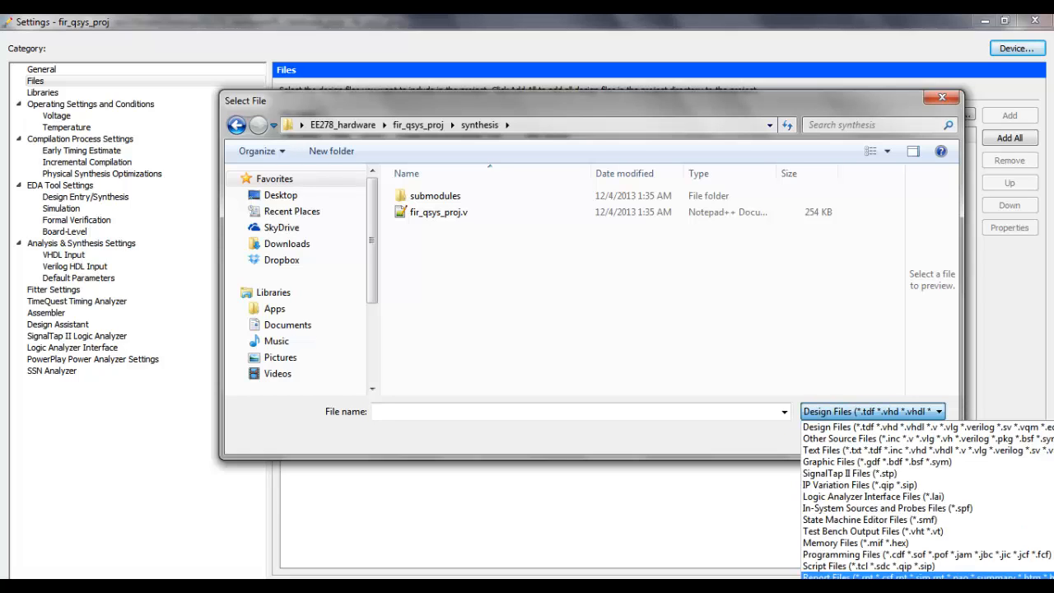
pyautogui.click(890, 585)
pyautogui.click(442, 212)
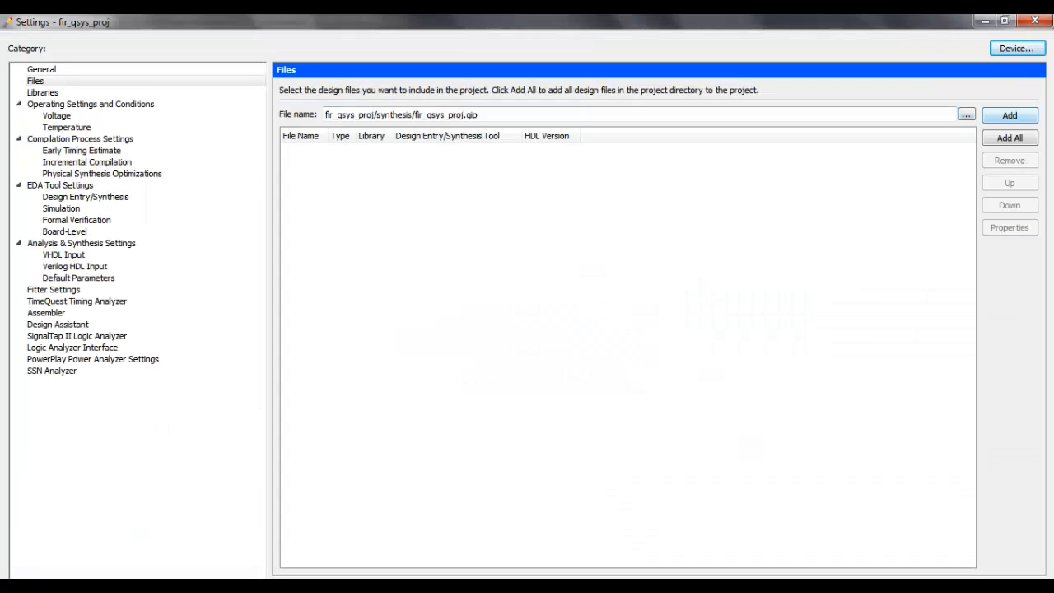
pyautogui.press('Return')
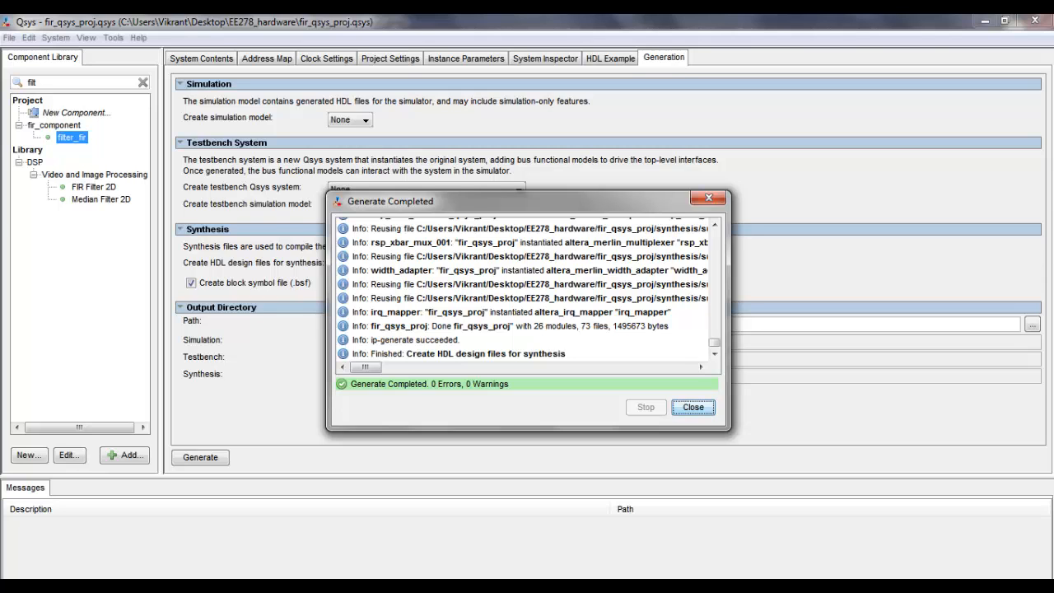
pyautogui.press('Return')
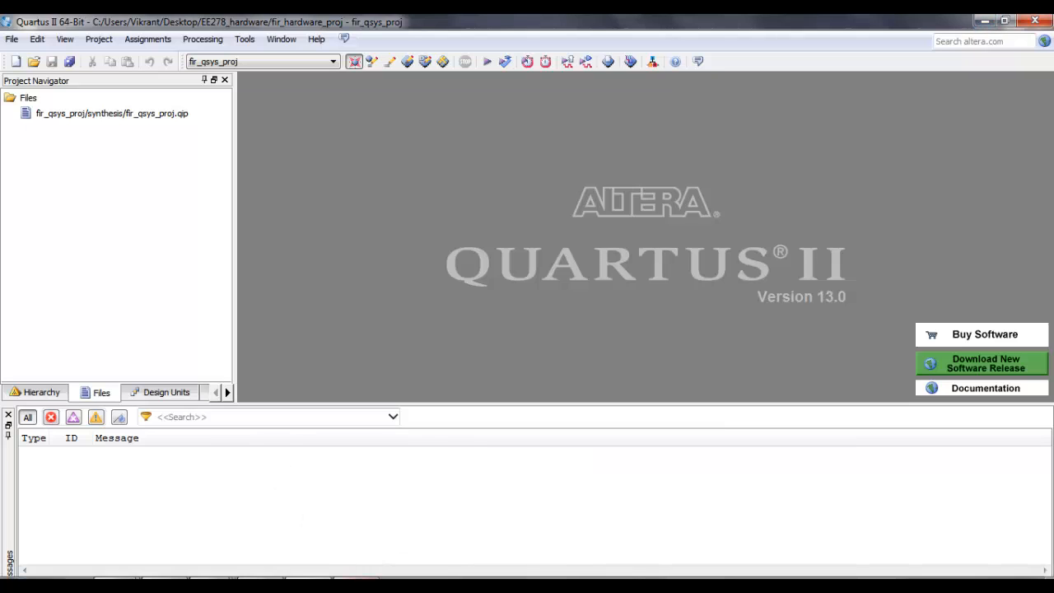
pyautogui.moveTo(308, 586)
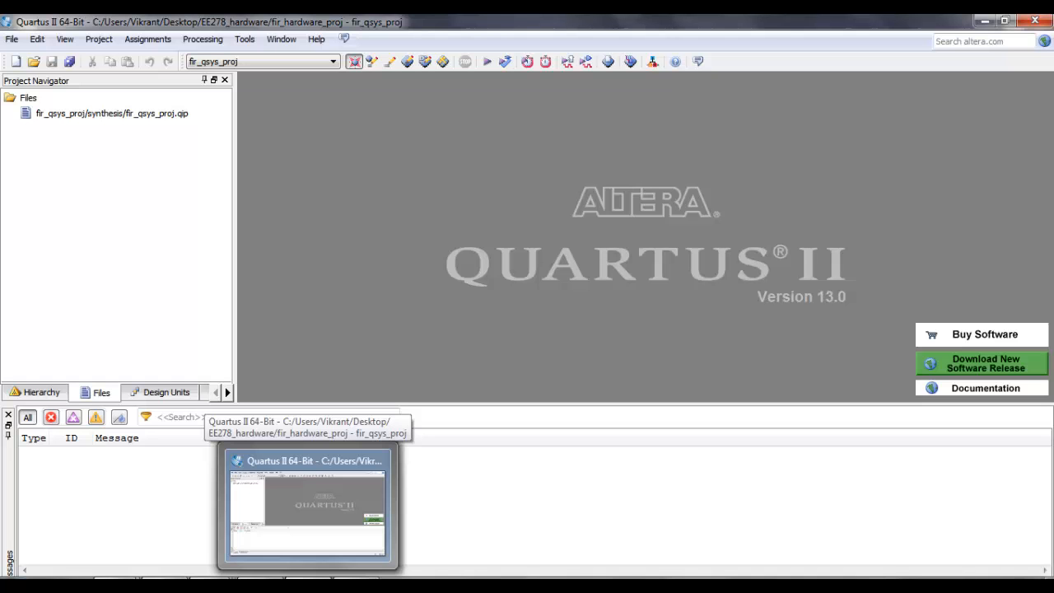
pyautogui.click(308, 586)
pyautogui.click(308, 586)
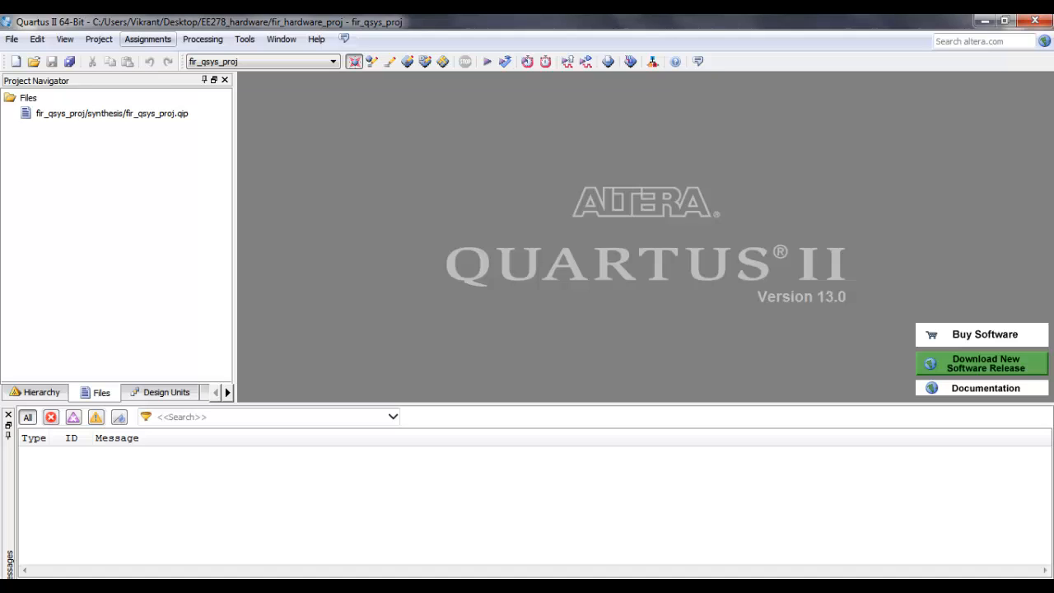
# Step: Create two new assignments in the Assignment Editor, both with clk_clk as their destination node
pyautogui.click(148, 40)
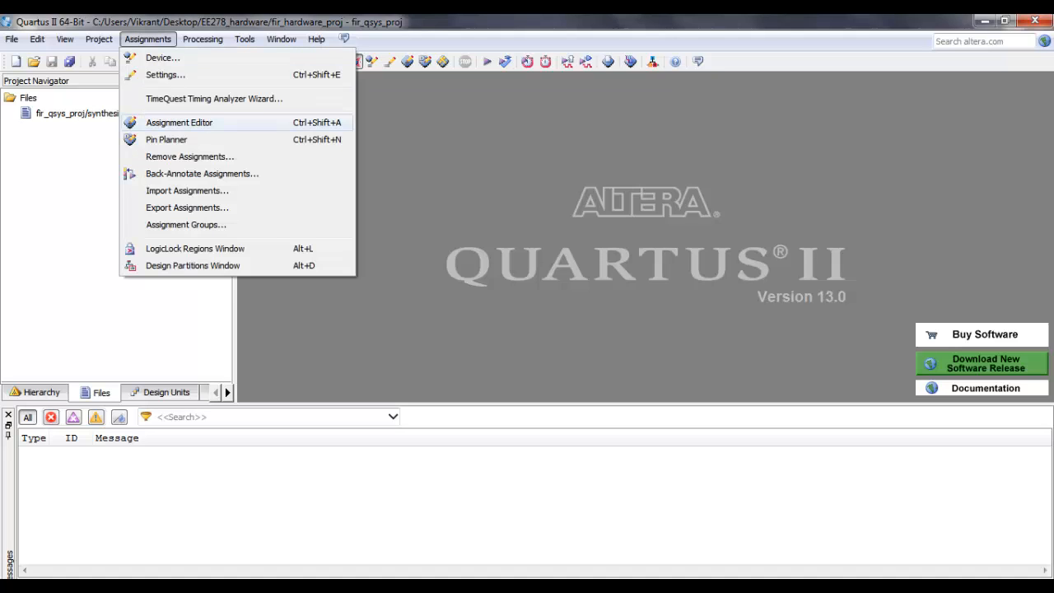
pyautogui.click(179, 121)
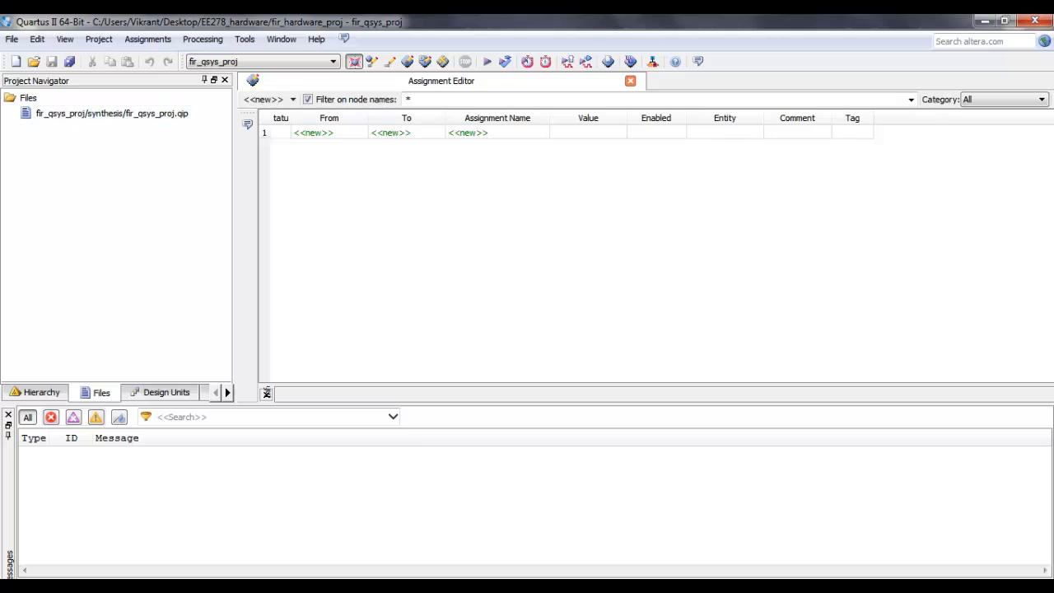
pyautogui.doubleClick(392, 132)
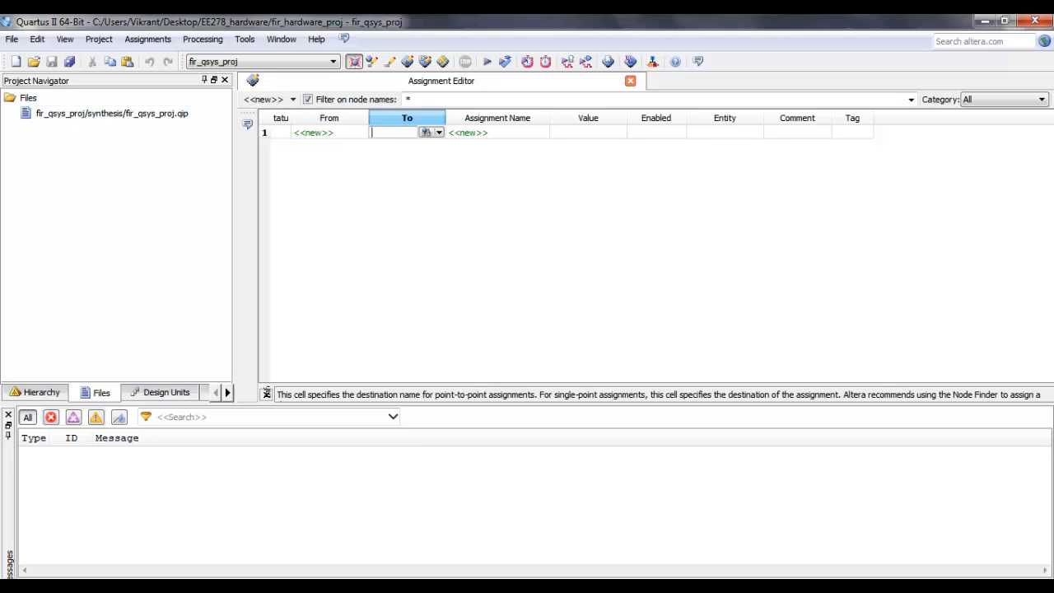
pyautogui.write('clk_clk')
pyautogui.press('Return')
pyautogui.doubleClick(392, 146)
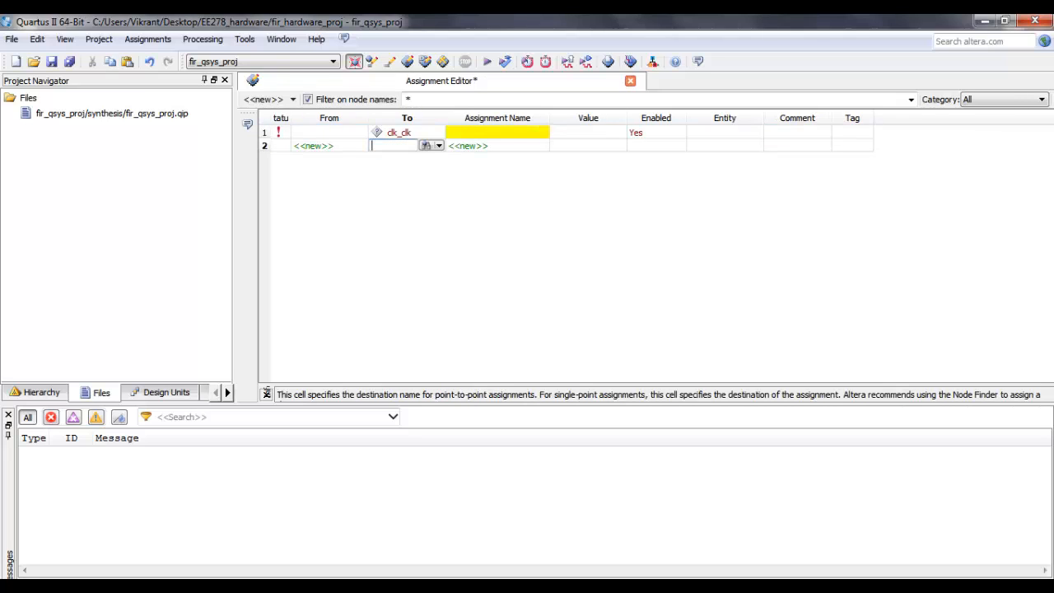
pyautogui.write('clk_clk')
pyautogui.press('Return')
# Step: Make the first clk_clk assignment a Location assignment and the second an I/O Standard assignment
pyautogui.doubleClick(498, 132)
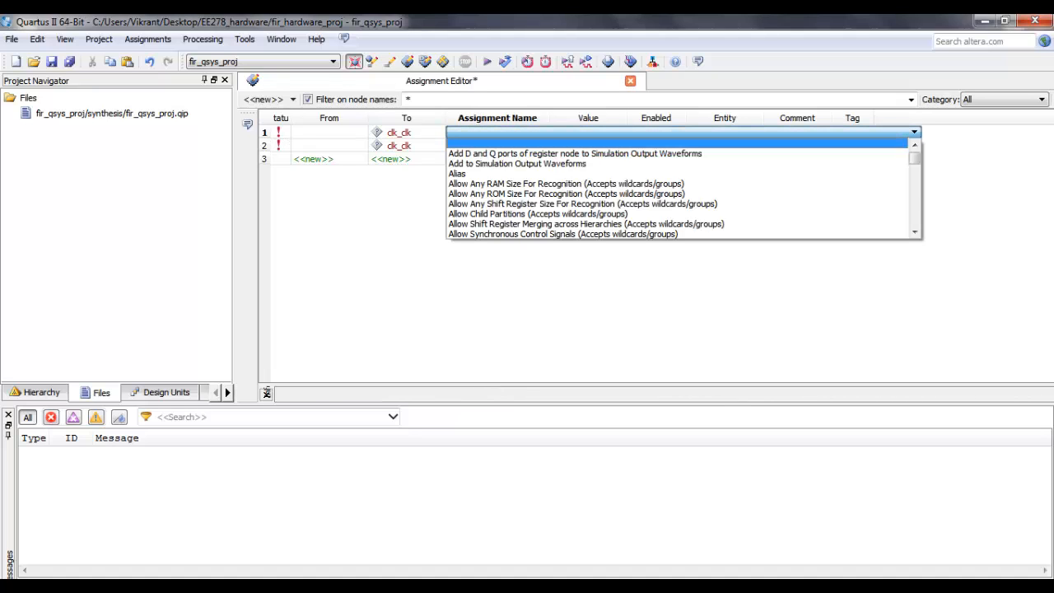
pyautogui.press('l')
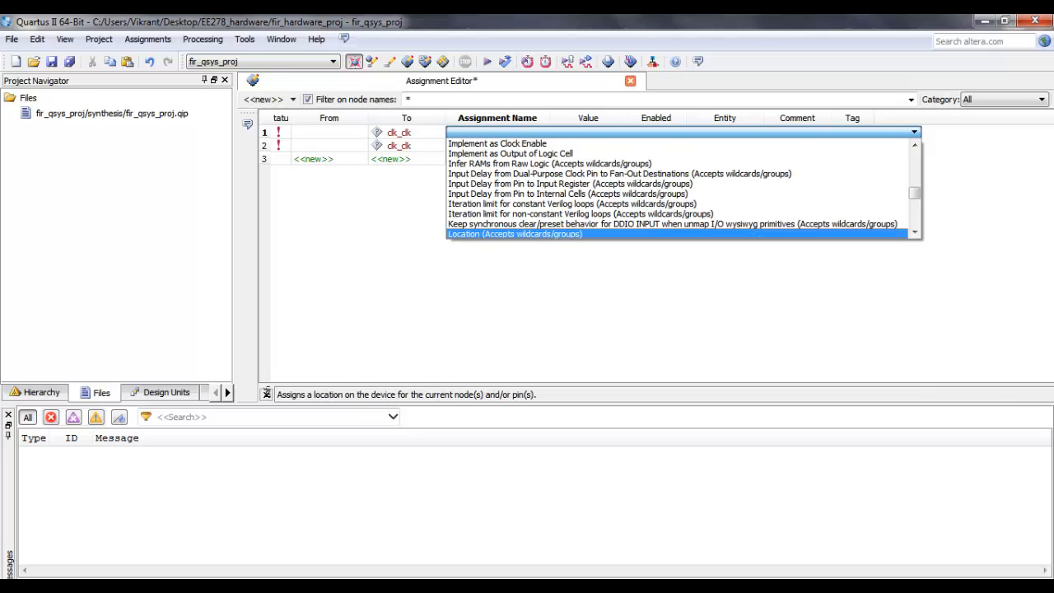
pyautogui.press('Return')
pyautogui.press('Return')
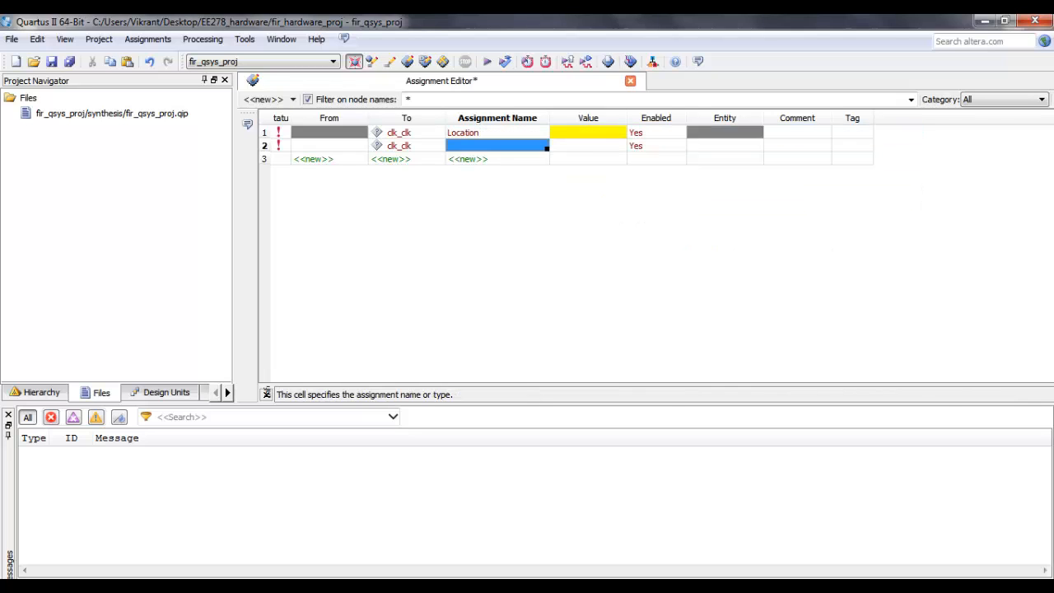
pyautogui.press('i')
pyautogui.press('f')
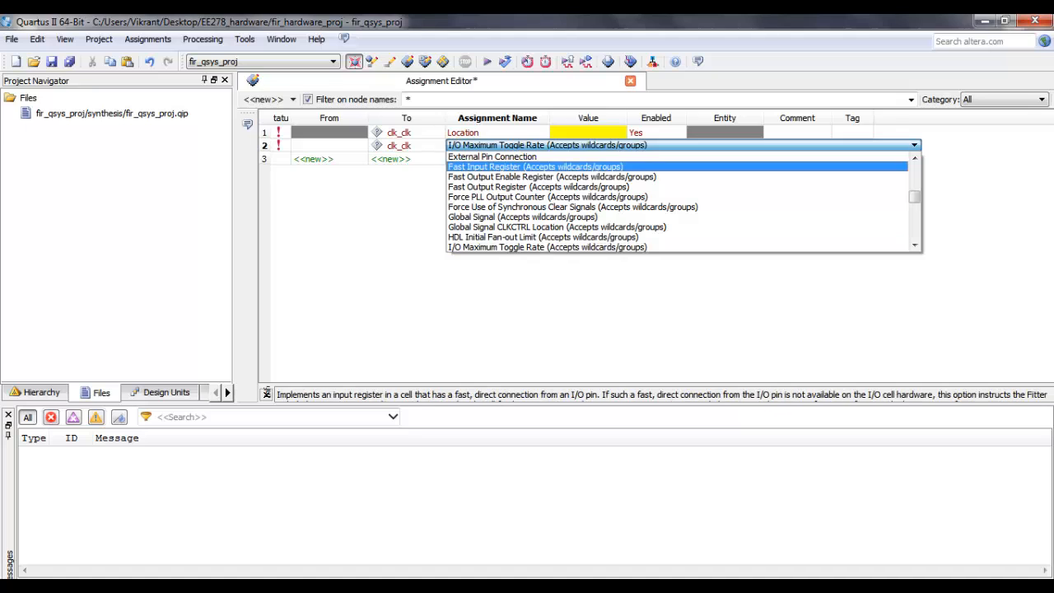
pyautogui.press('Down')
pyautogui.press('Down')
pyautogui.press('Down')
pyautogui.press('Down')
pyautogui.press('Down')
pyautogui.press('Down')
pyautogui.press('Down')
pyautogui.press('Down')
pyautogui.press('Down')
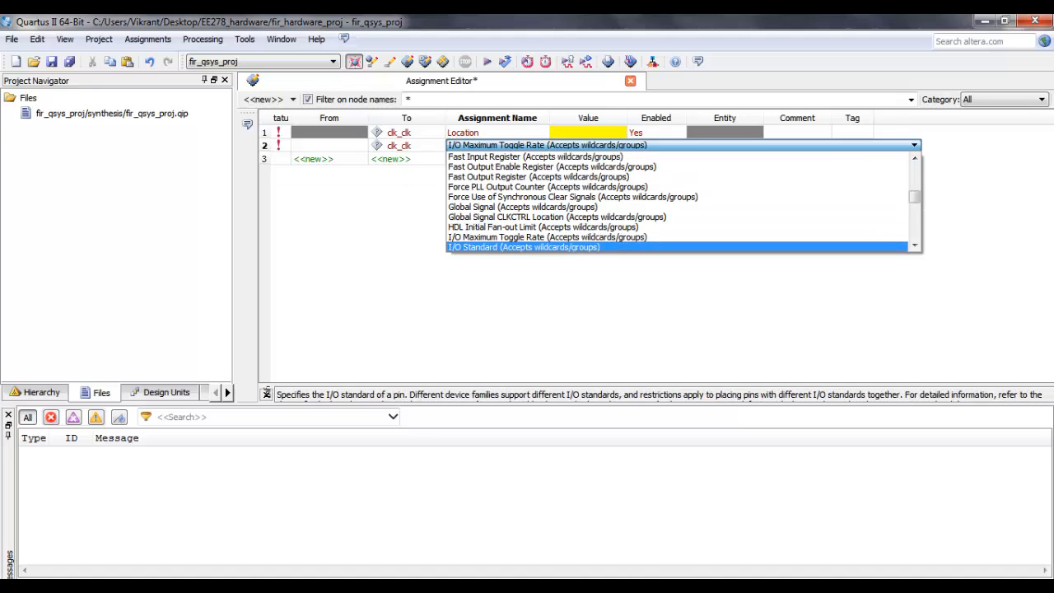
pyautogui.press('Return')
# Step: Set the clk_clk location to PIN_L1 and its I/O standard to 3.3-V LVTTL
pyautogui.doubleClick(587, 132)
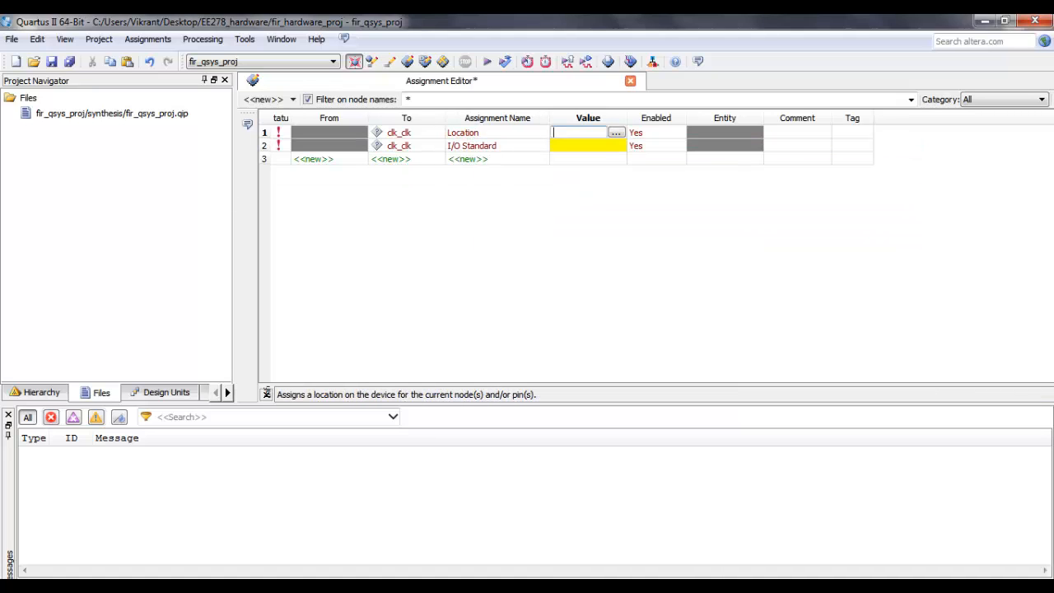
pyautogui.write('PIN_L1')
pyautogui.press('Return')
pyautogui.doubleClick(588, 146)
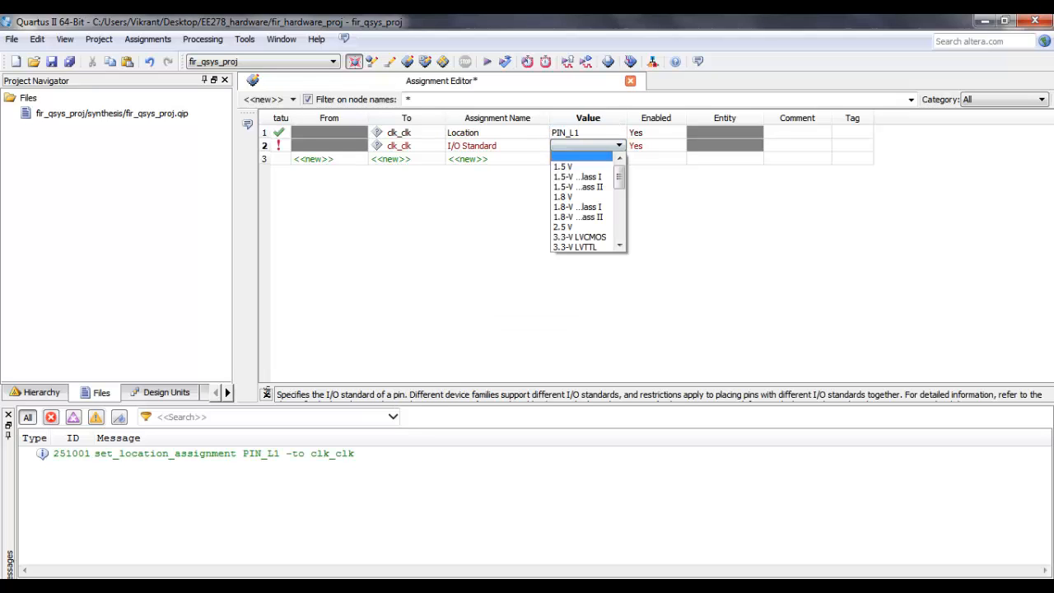
pyautogui.click(581, 247)
pyautogui.press('Return')
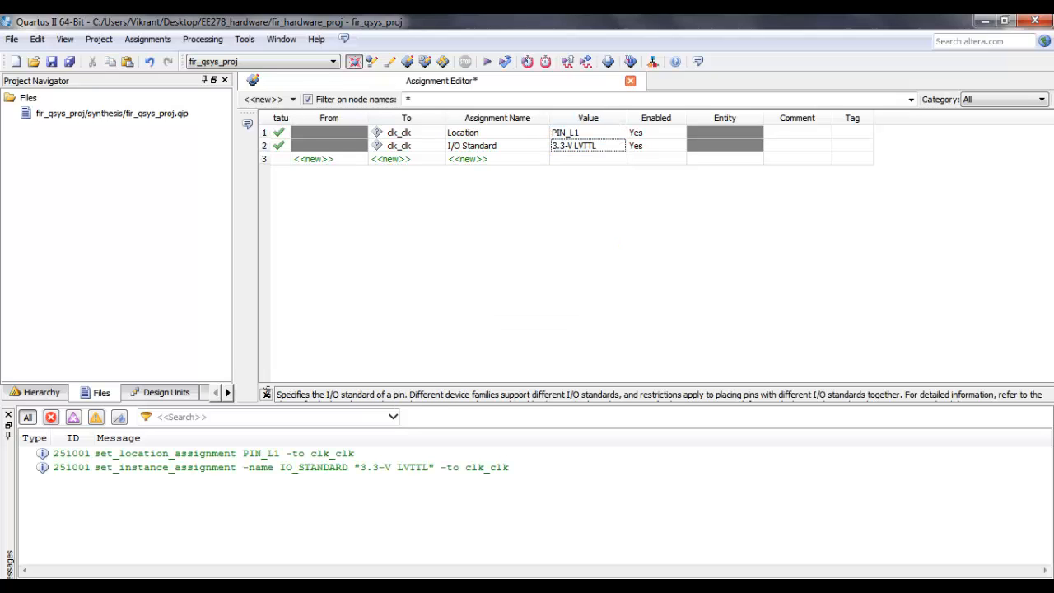
# Step: Save the pin assignments and start compiling the project
pyautogui.click(12, 39)
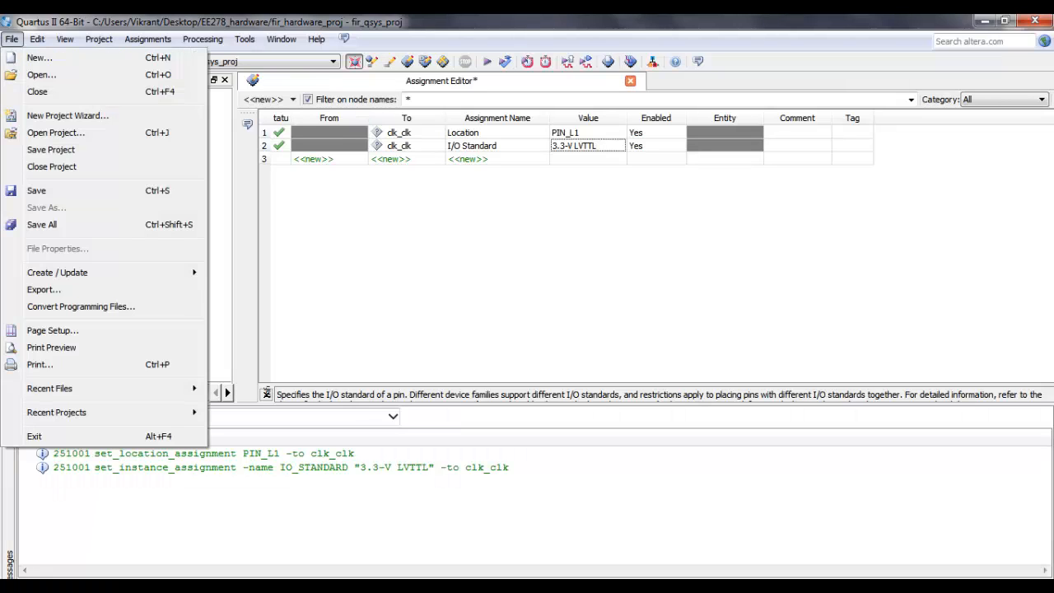
pyautogui.click(36, 191)
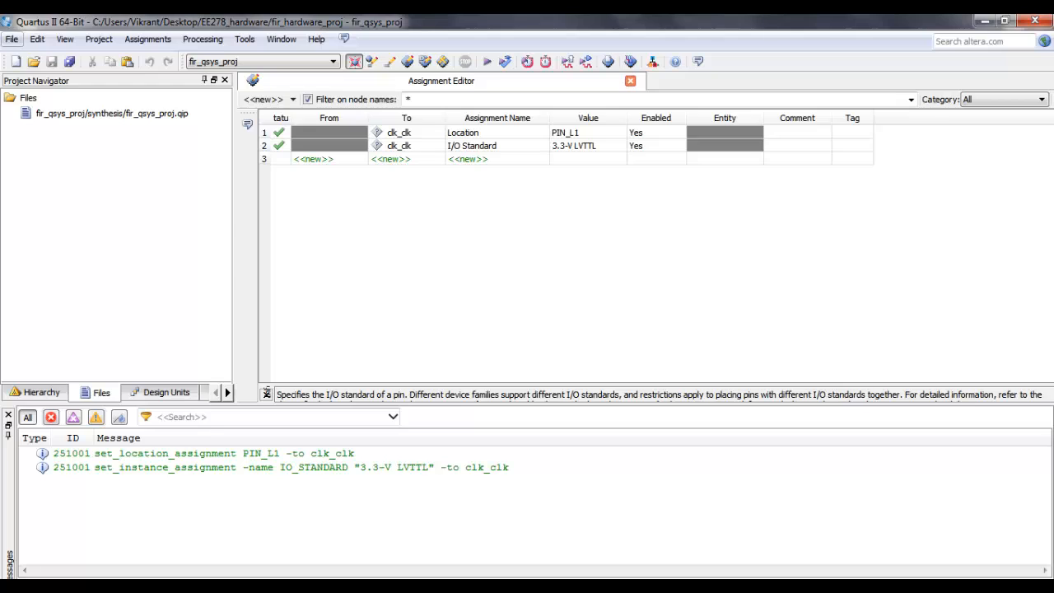
pyautogui.click(12, 40)
pyautogui.click(280, 133)
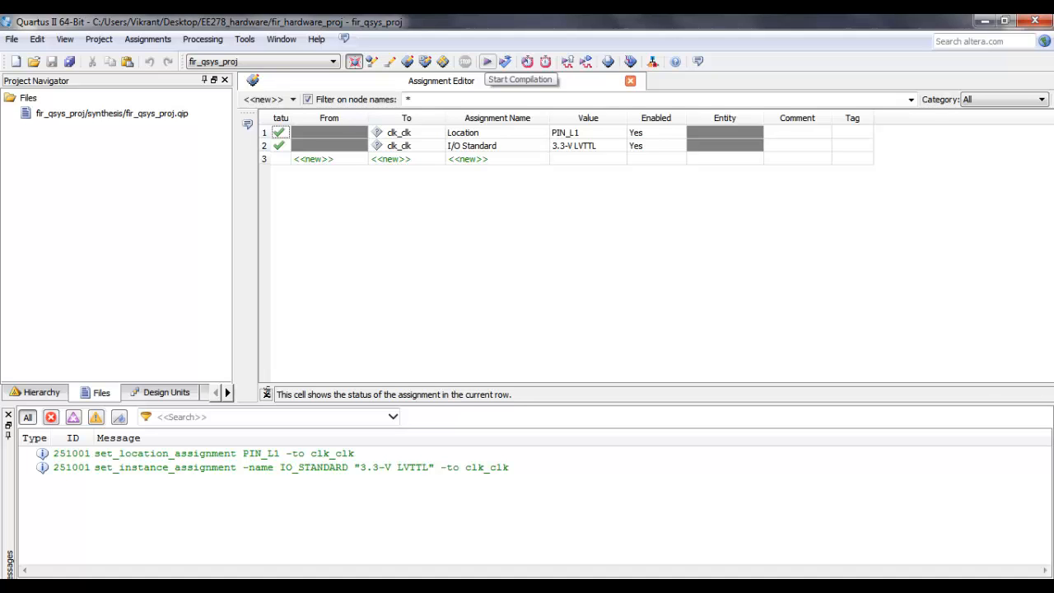
pyautogui.click(486, 61)
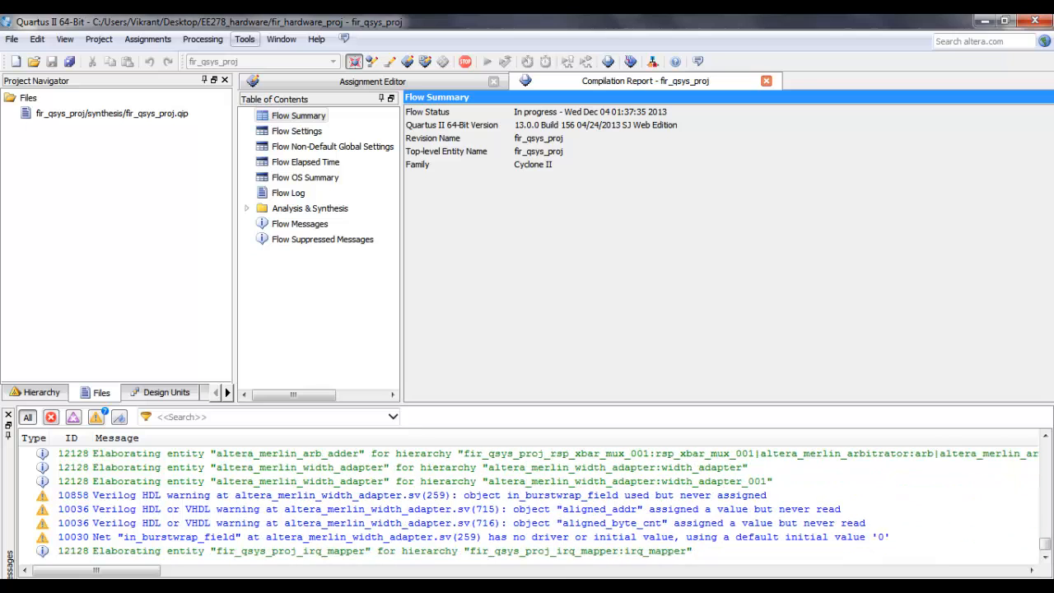
# Step: Launch Nios II Software Build Tools for Eclipse and switch its workspace to the EE278_hardware folder on the desktop
pyautogui.click(245, 39)
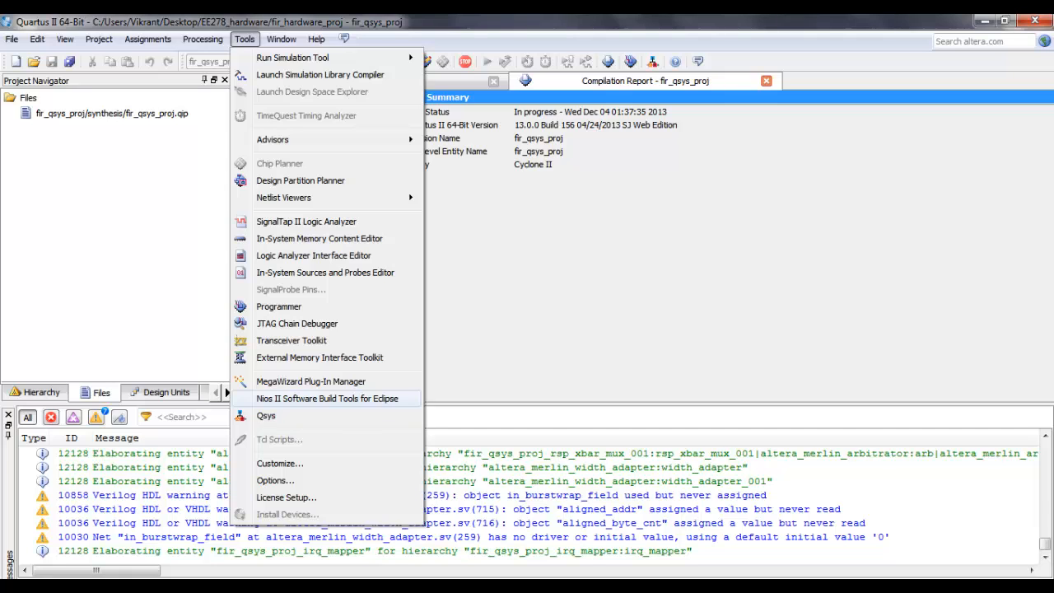
pyautogui.click(317, 398)
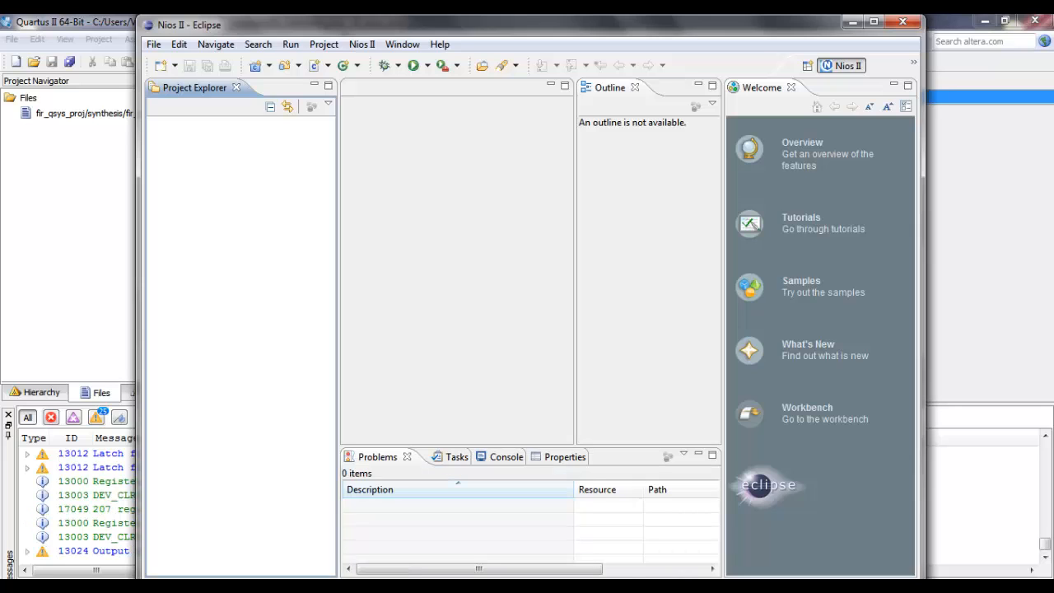
pyautogui.rightClick(282, 173)
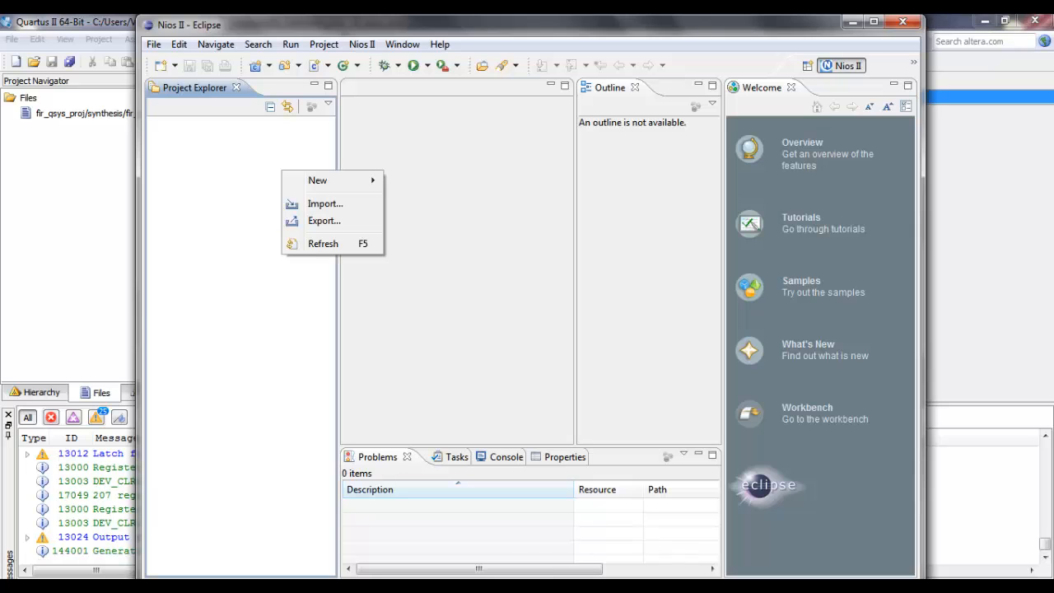
pyautogui.press('Escape')
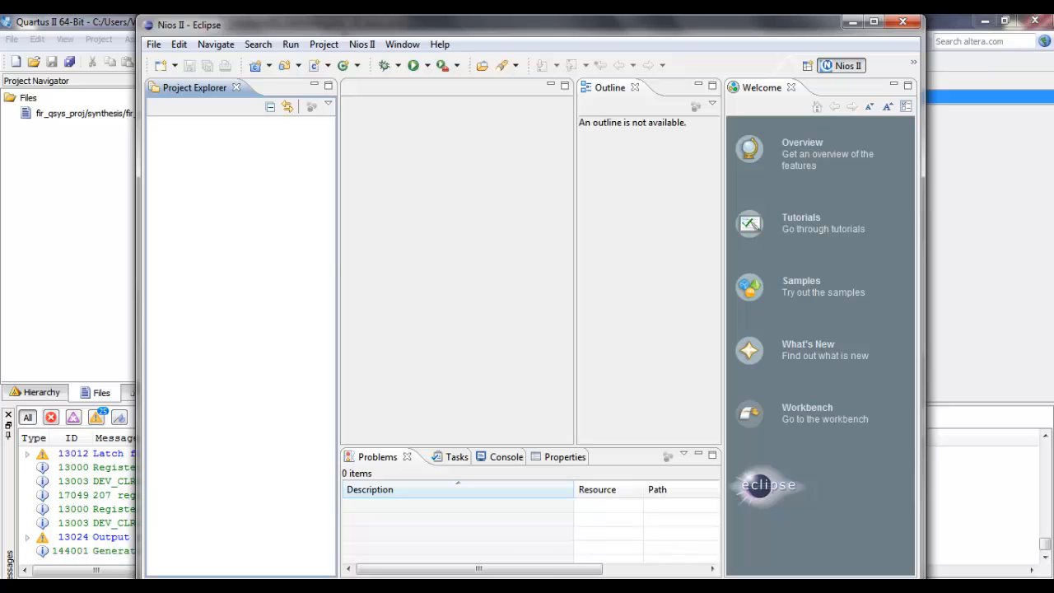
pyautogui.click(153, 43)
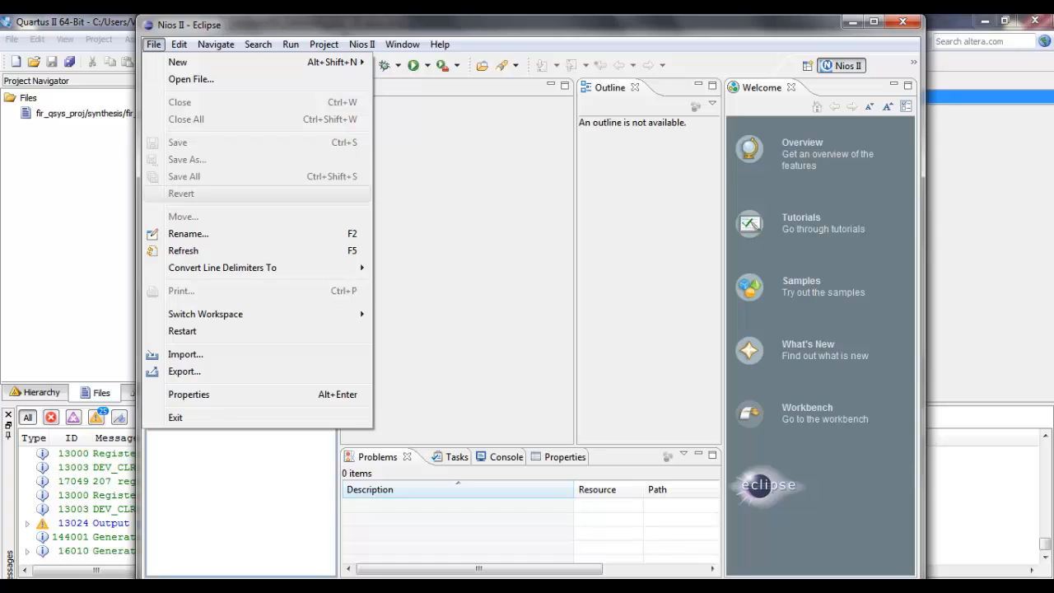
pyautogui.moveTo(248, 313)
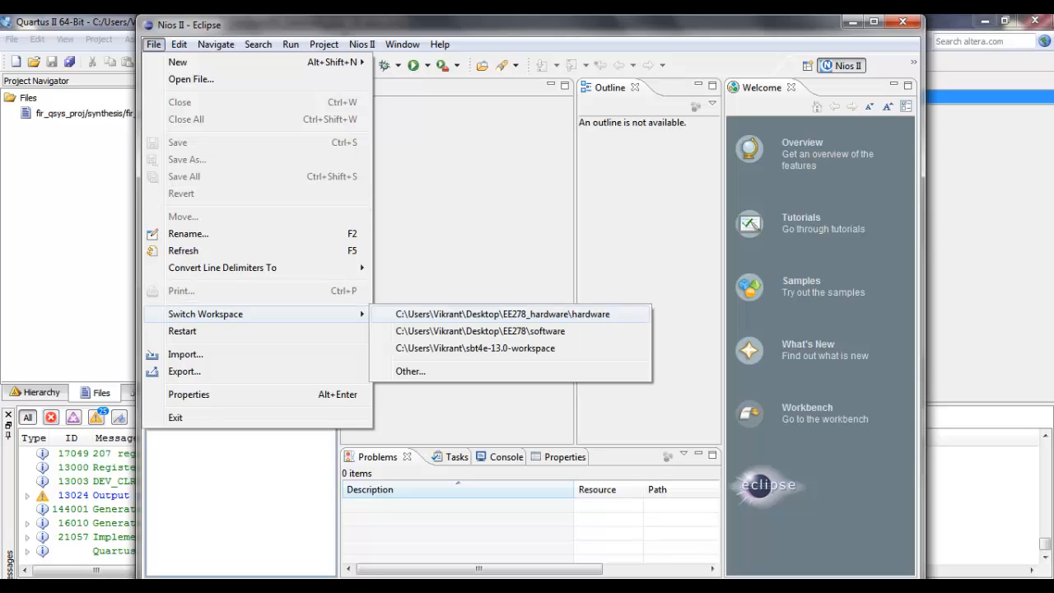
pyautogui.click(411, 371)
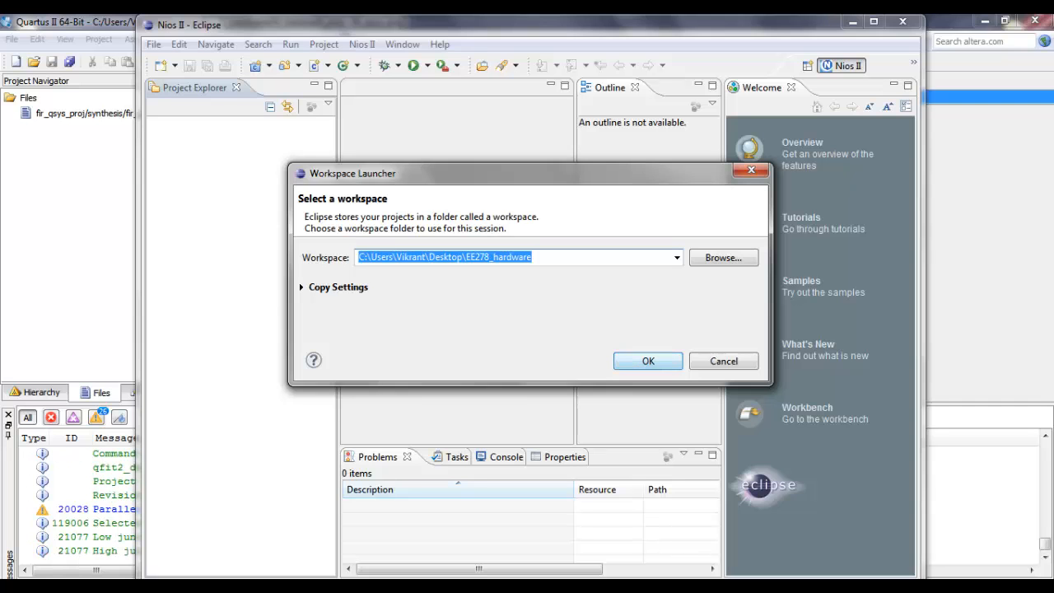
pyautogui.click(649, 361)
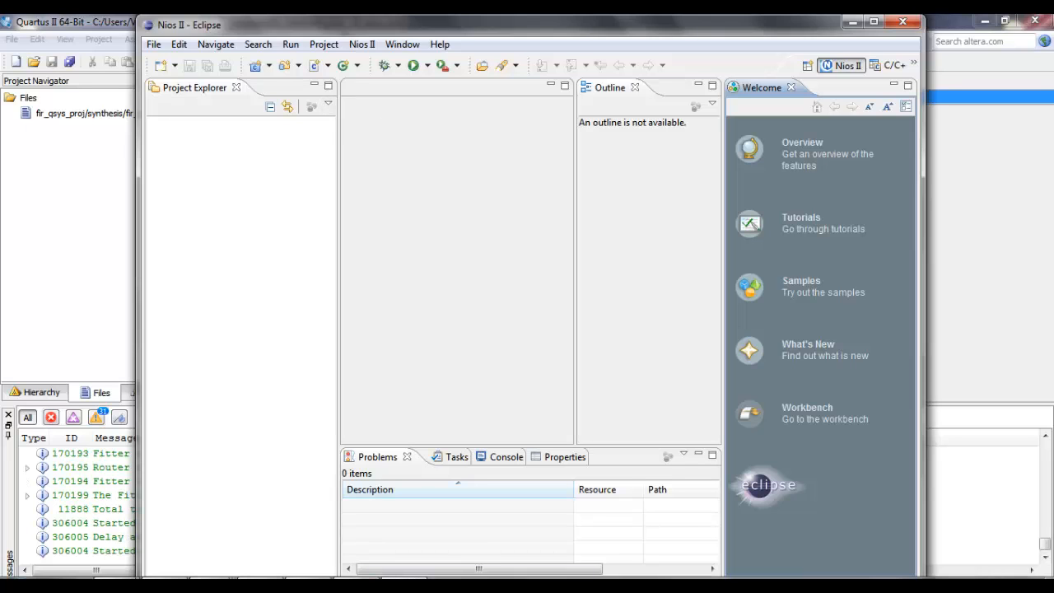
# Step: Switch to Quartus II, show the Tasks utility window and acknowledge the finished compilation
pyautogui.hotkey('alt', 'Tab')
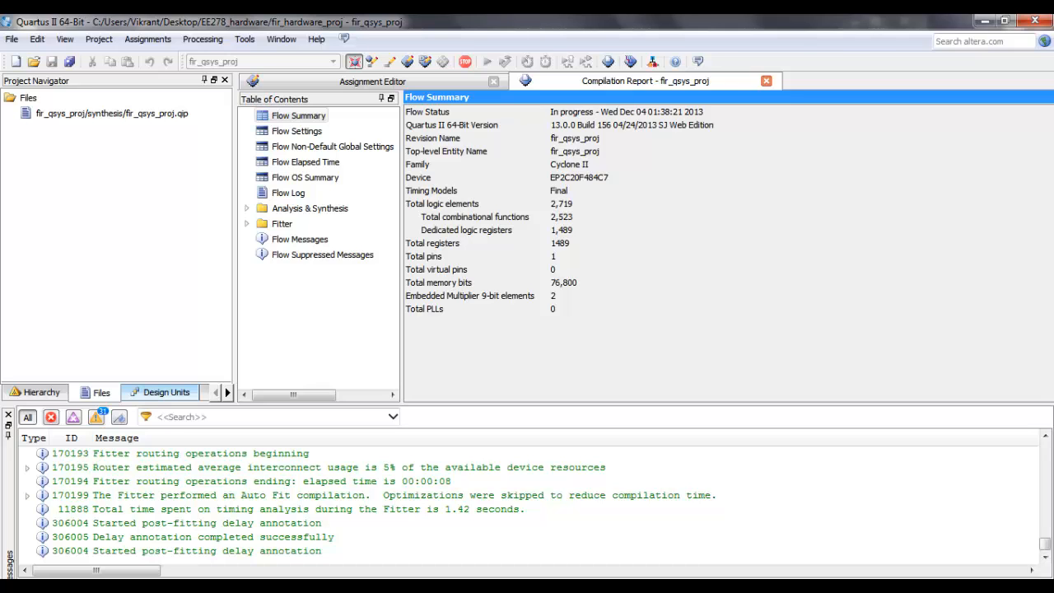
pyautogui.click(64, 39)
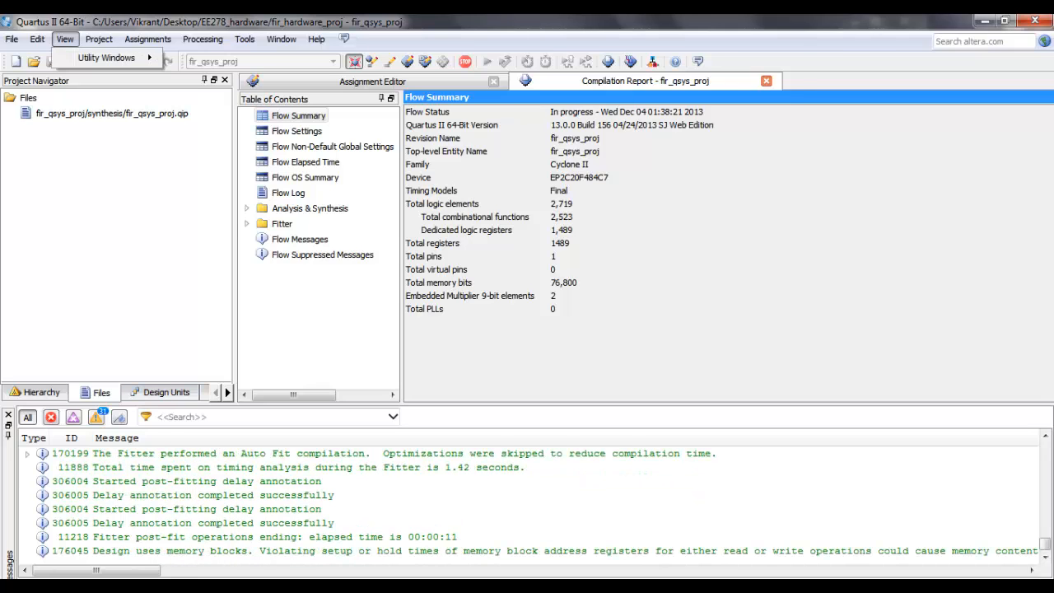
pyautogui.moveTo(107, 58)
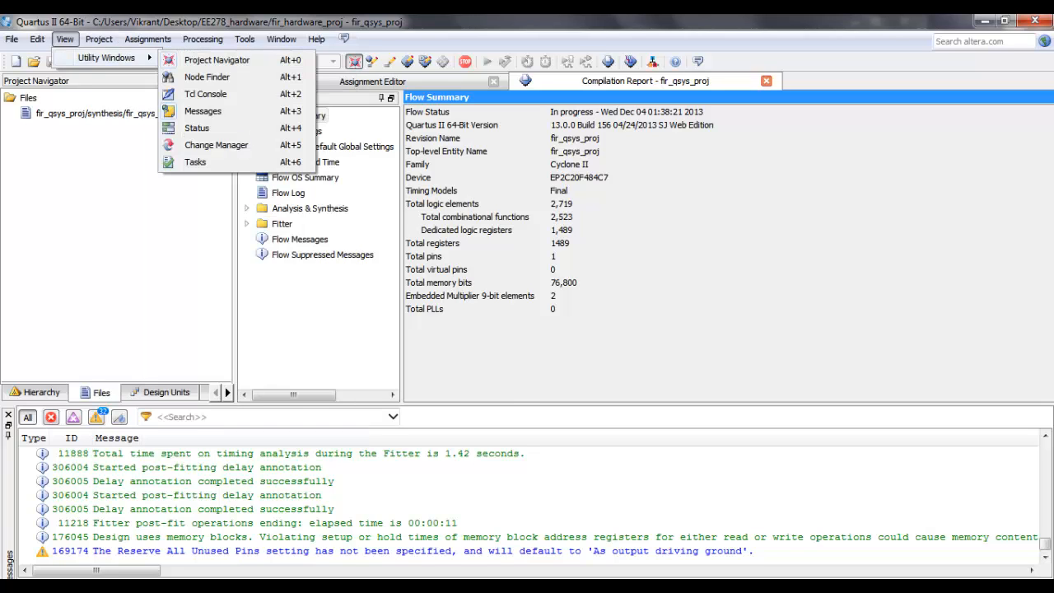
pyautogui.click(195, 162)
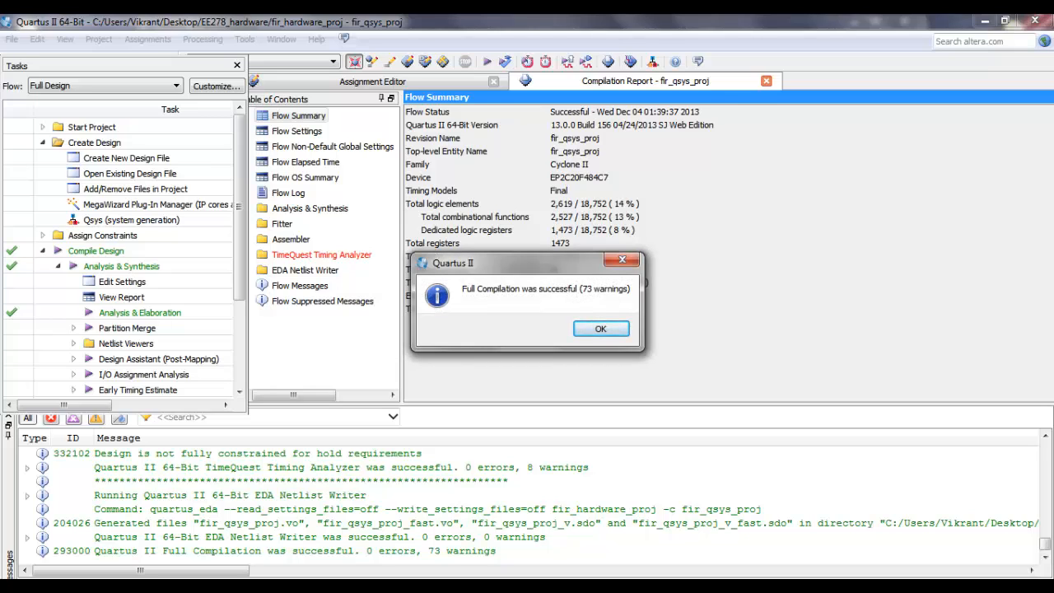
pyautogui.press('Return')
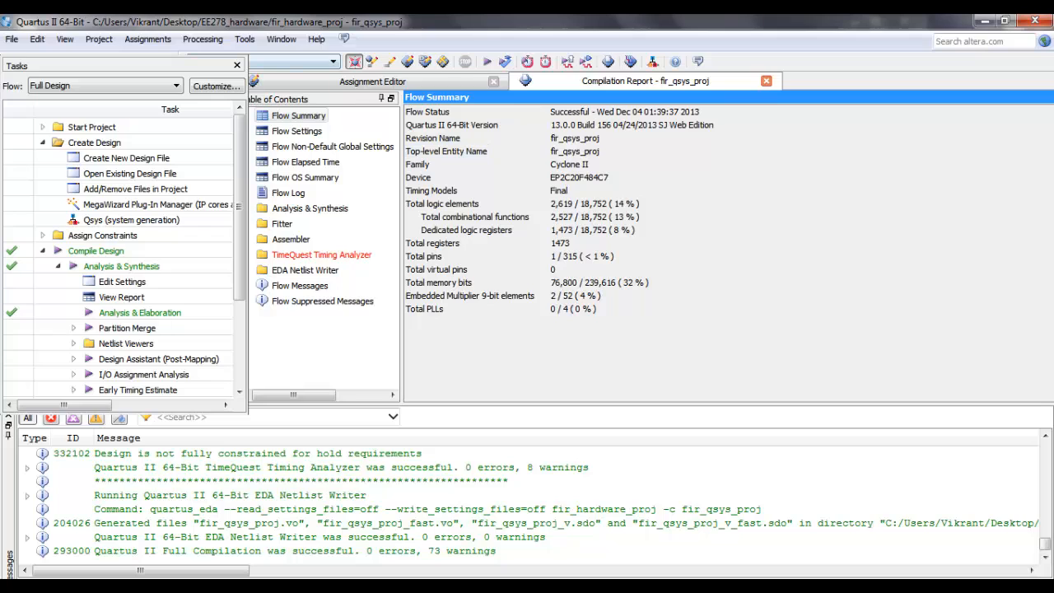
# Step: Open the Programmer and add fir_qsys_proj.sof from the output_files folder as the programming file
pyautogui.click(245, 39)
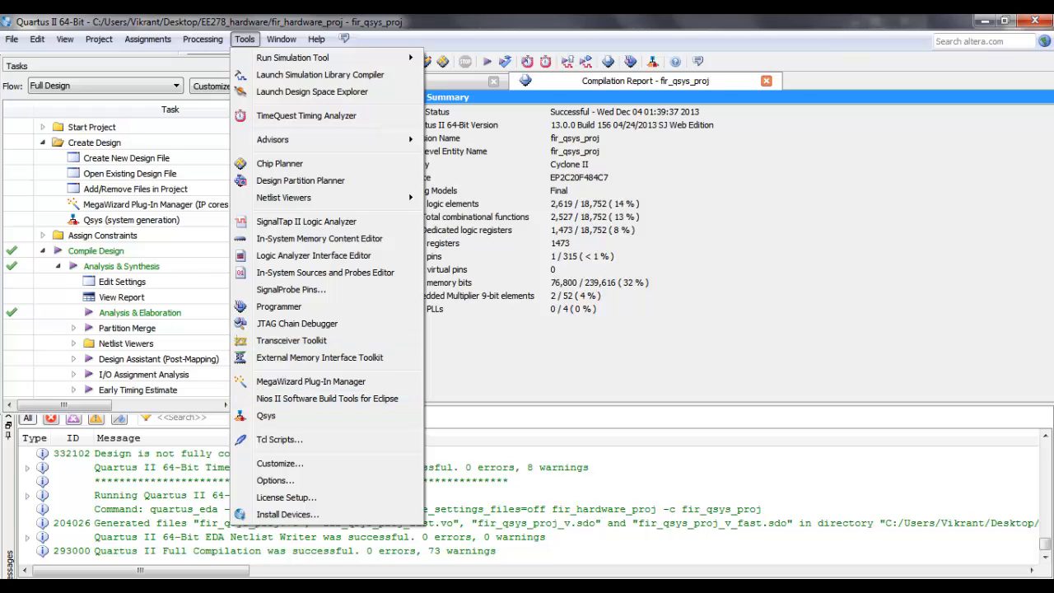
pyautogui.click(630, 62)
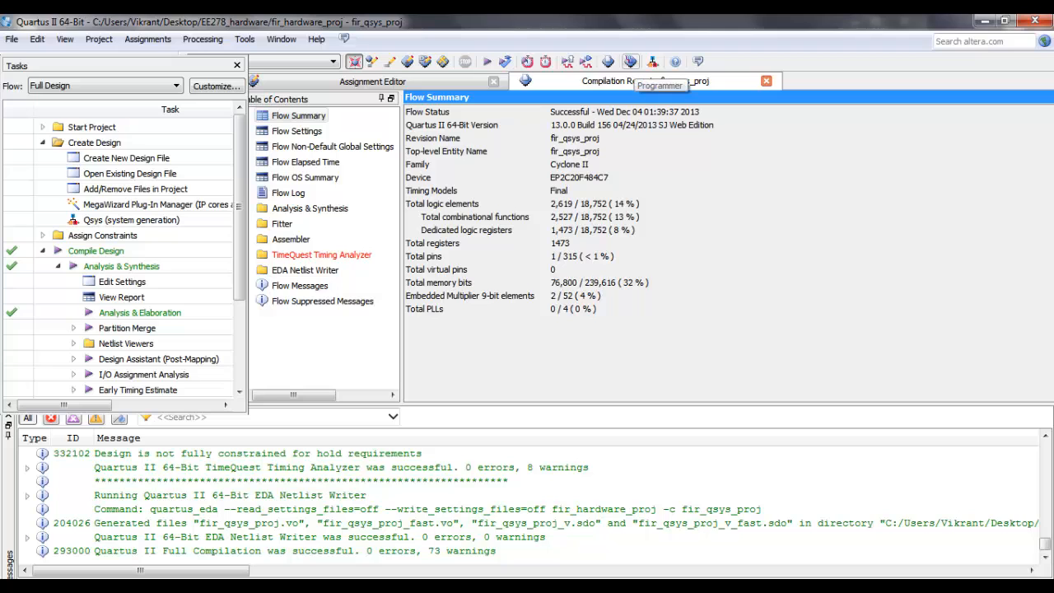
pyautogui.click(631, 61)
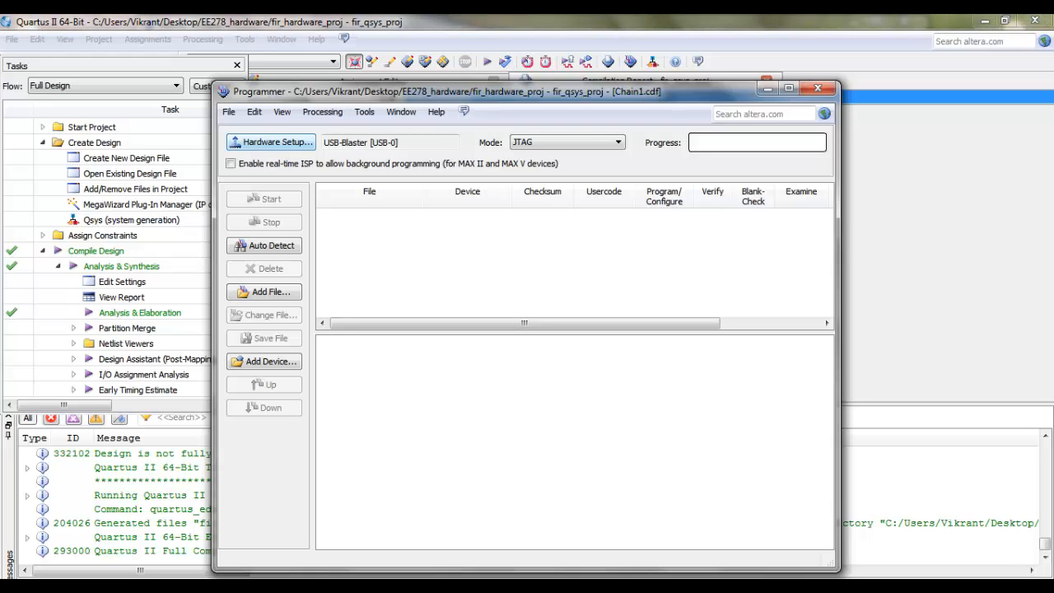
pyautogui.click(264, 291)
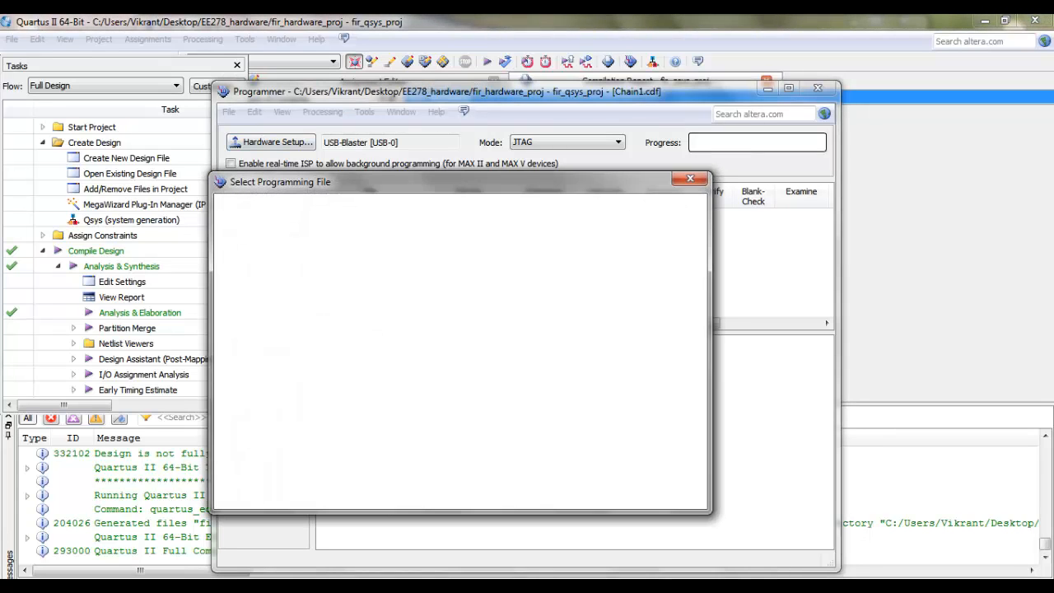
pyautogui.doubleClick(349, 303)
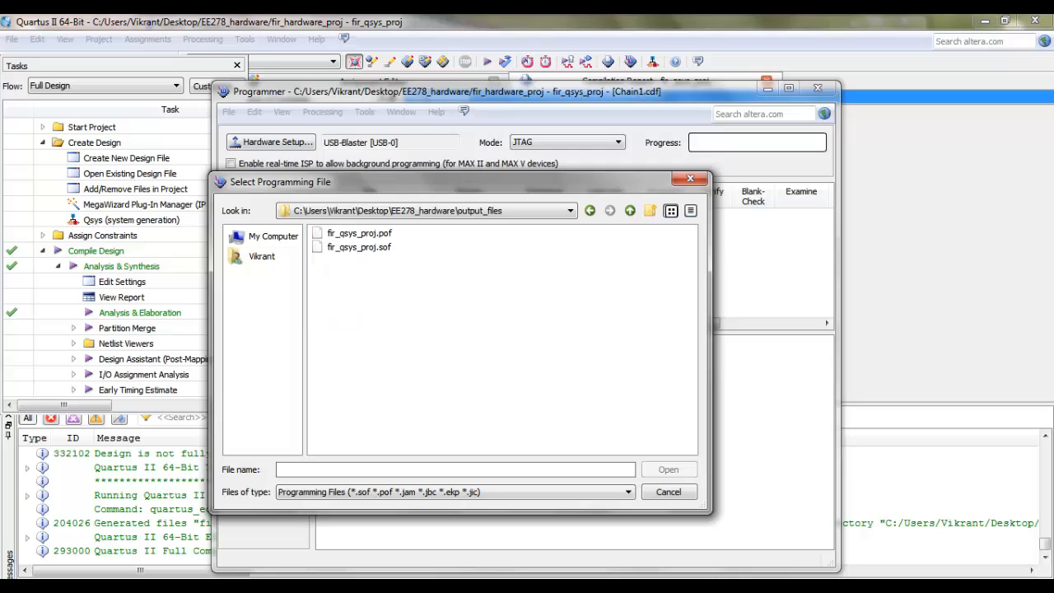
pyautogui.click(359, 247)
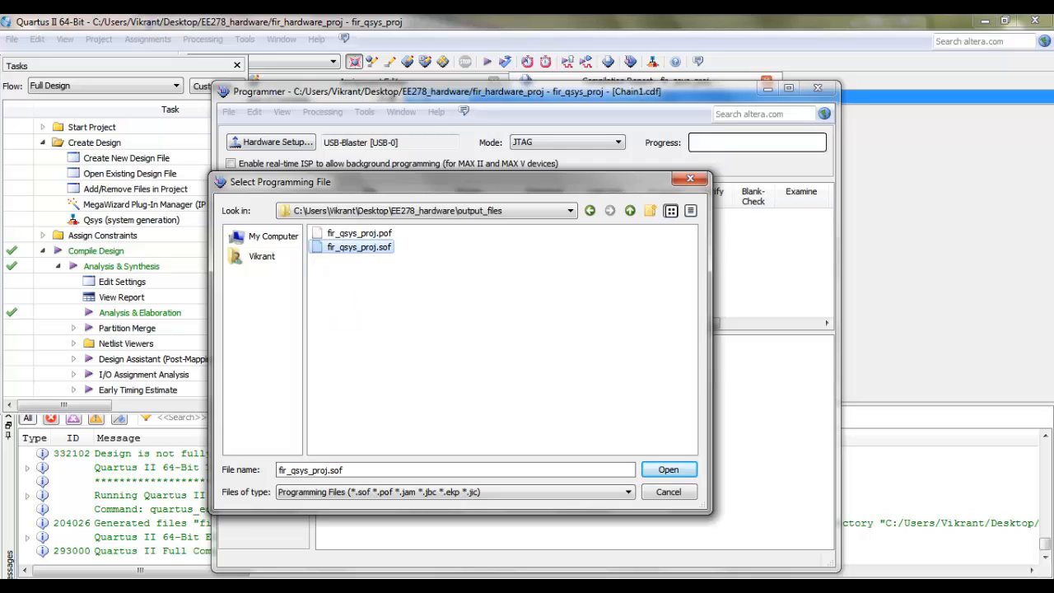
pyautogui.press('Return')
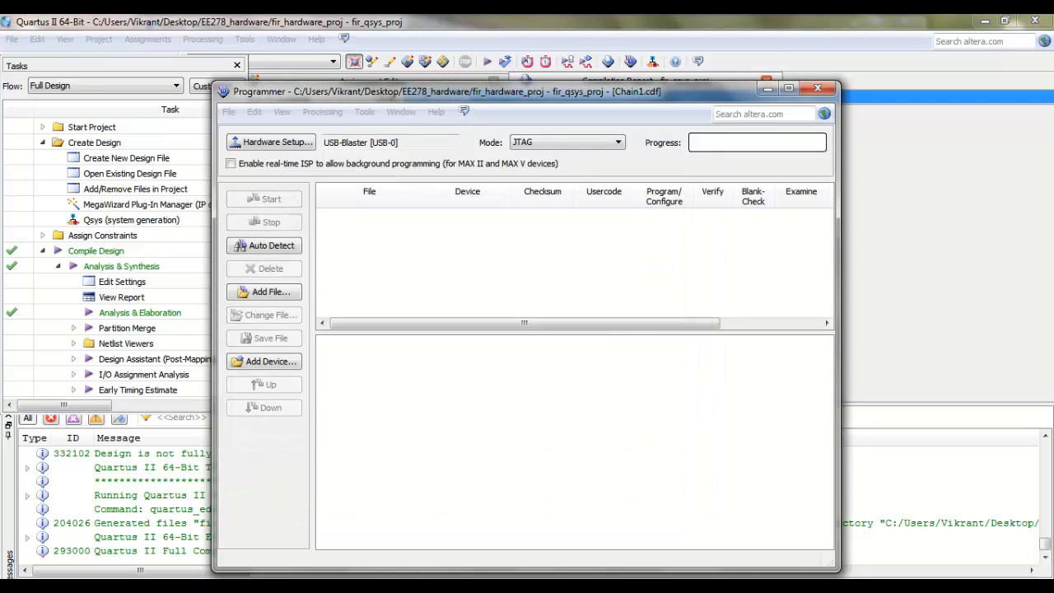
# Step: Program the EP2C20F484 device with the added file, and close the Programmer, saving its chain as Chain1.cdf in output_files
pyautogui.click(369, 216)
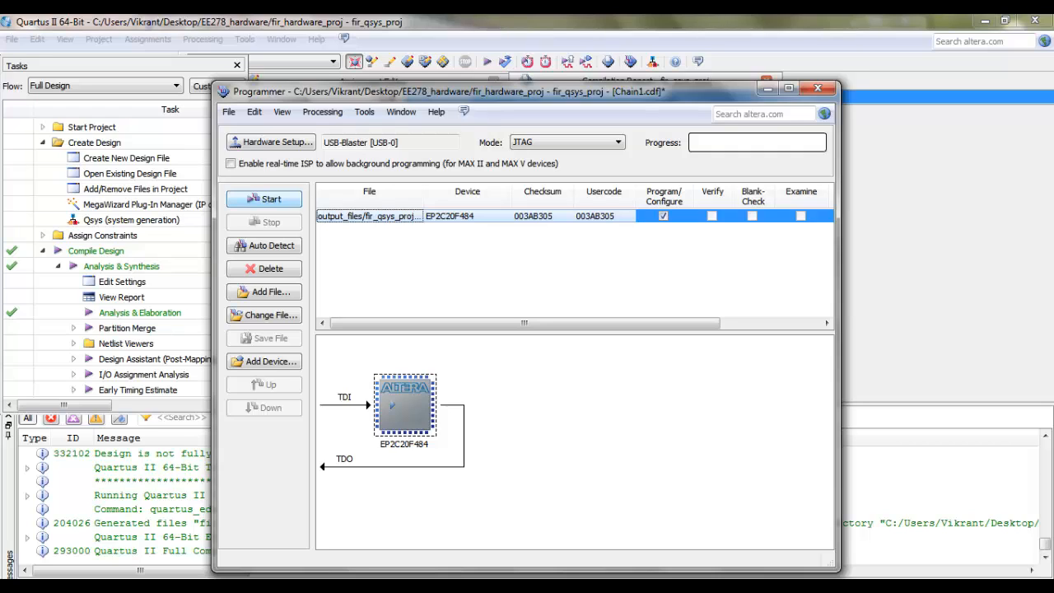
pyautogui.click(265, 199)
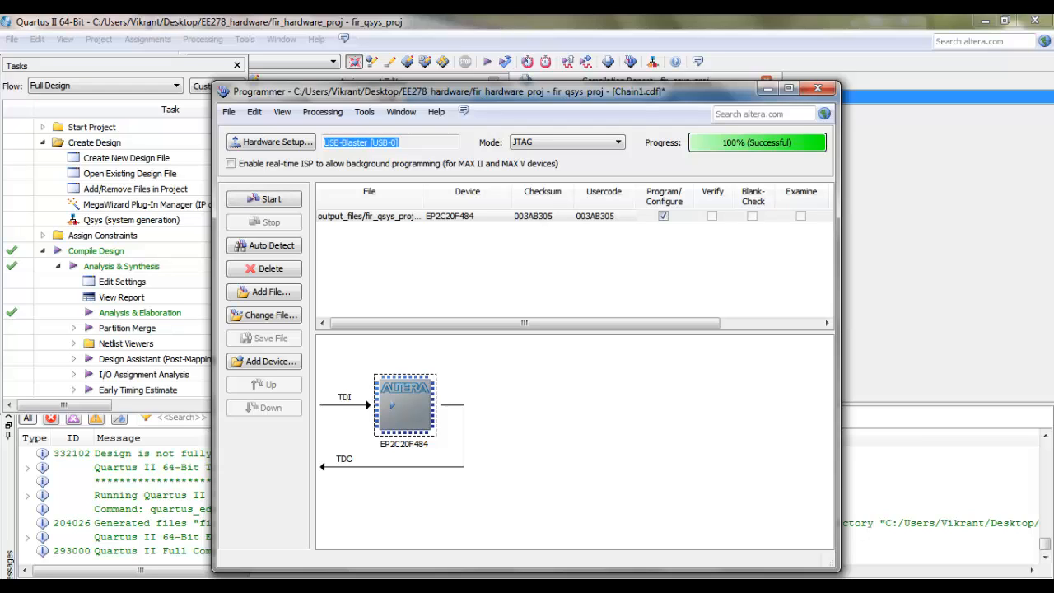
pyautogui.click(818, 88)
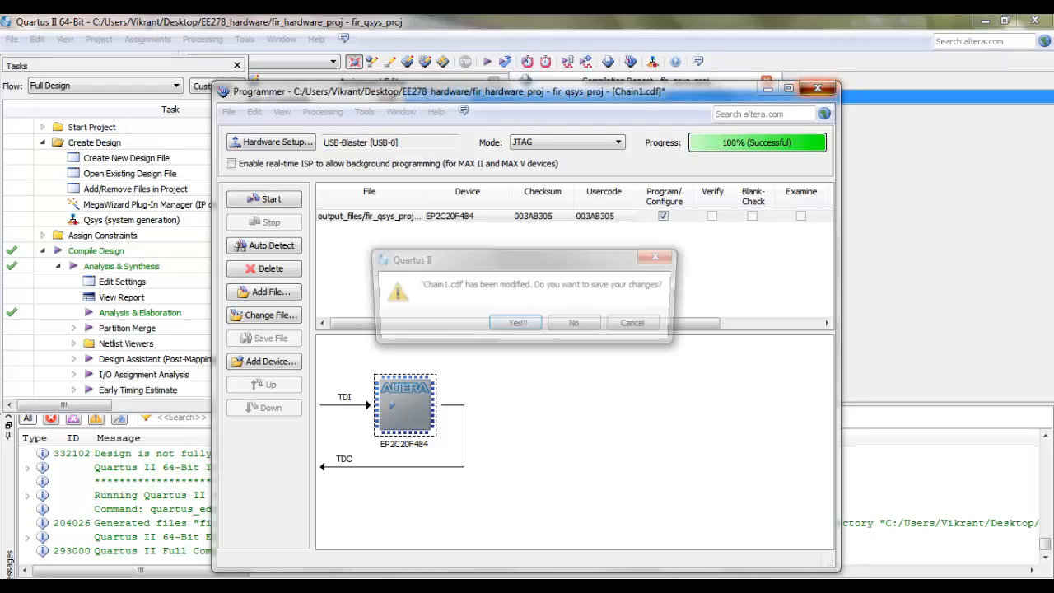
pyautogui.press('Return')
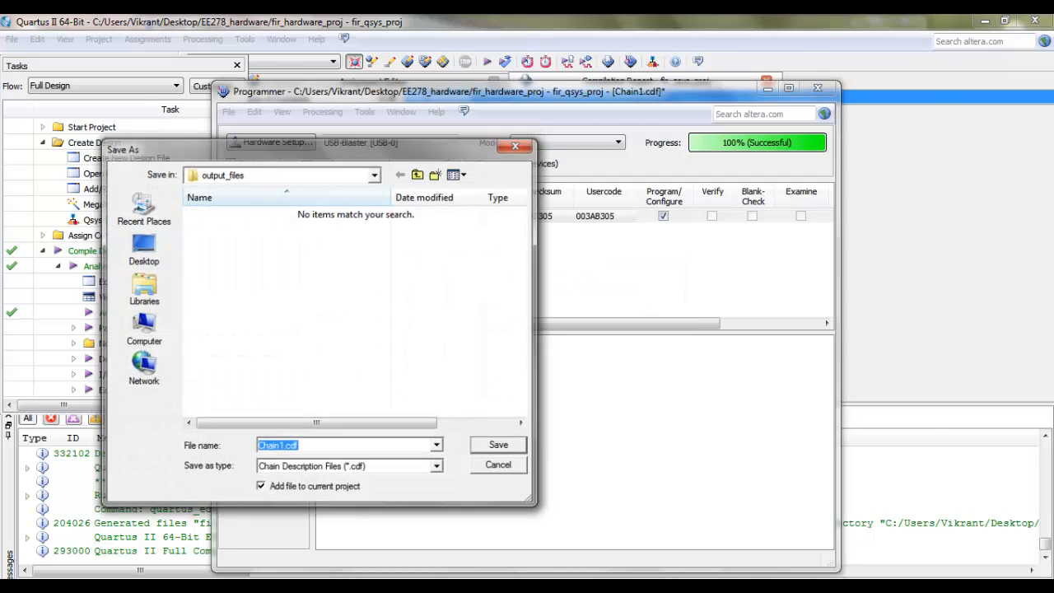
pyautogui.press('Return')
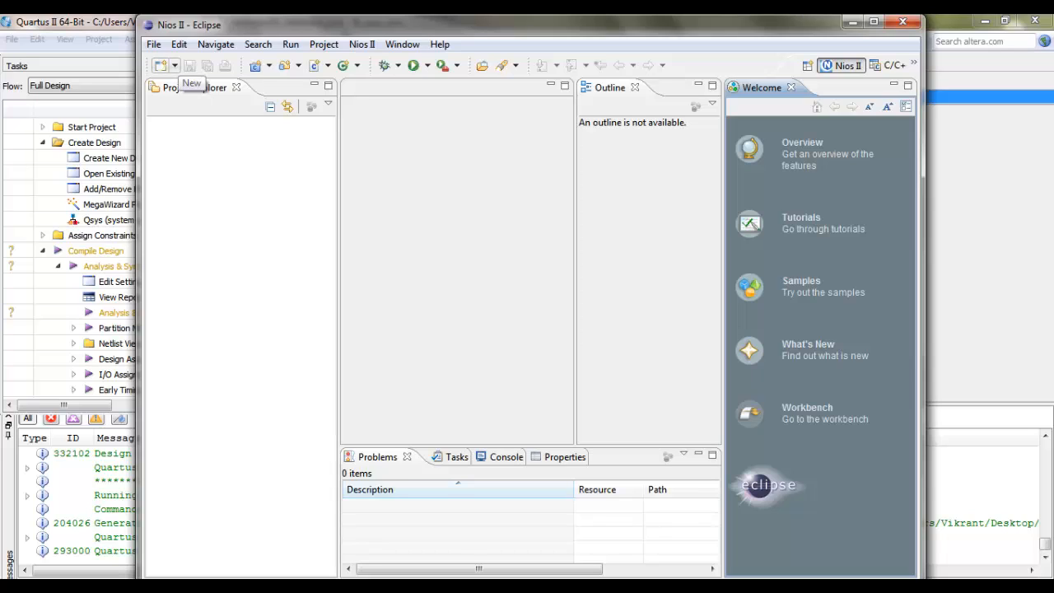
# Step: In Nios II Eclipse, start a new Nios II Application and BSP from Template using fir_qsys_proj.sopcinfo as the SOPC information file
pyautogui.click(175, 66)
pyautogui.click(256, 87)
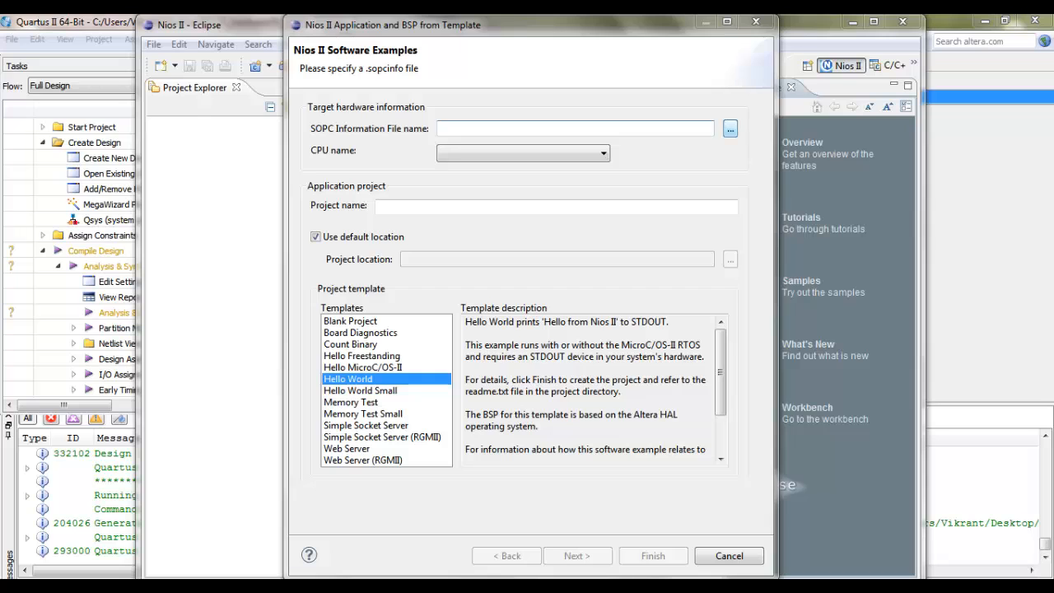
pyautogui.click(730, 128)
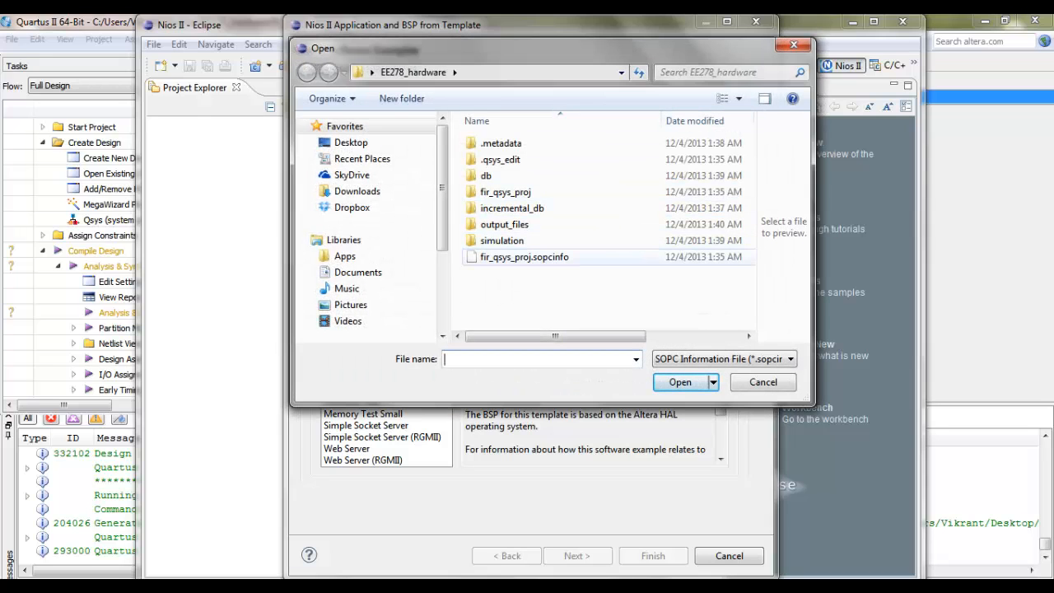
pyautogui.click(525, 257)
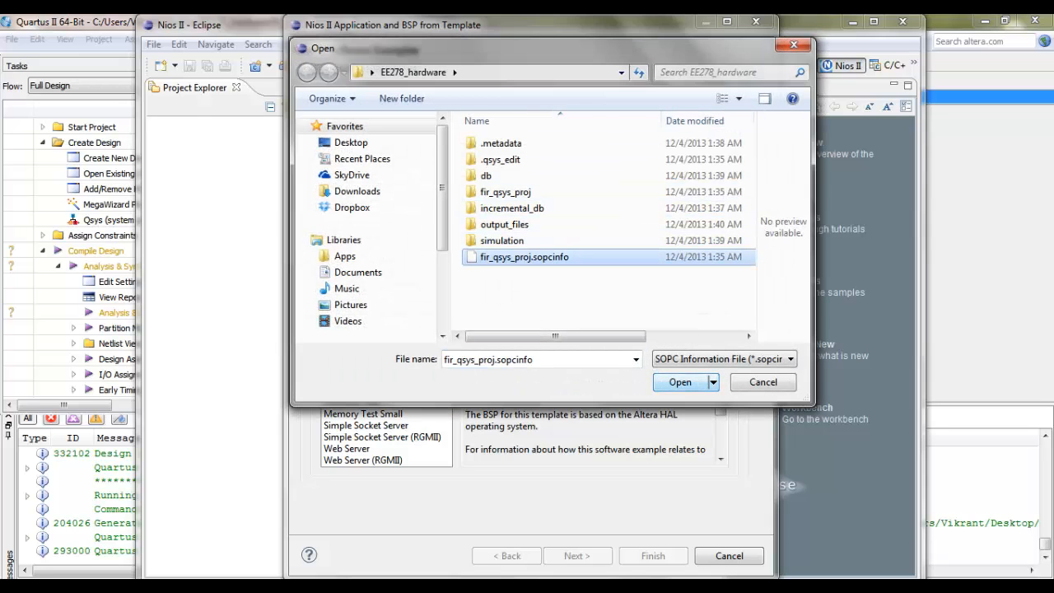
pyautogui.click(681, 382)
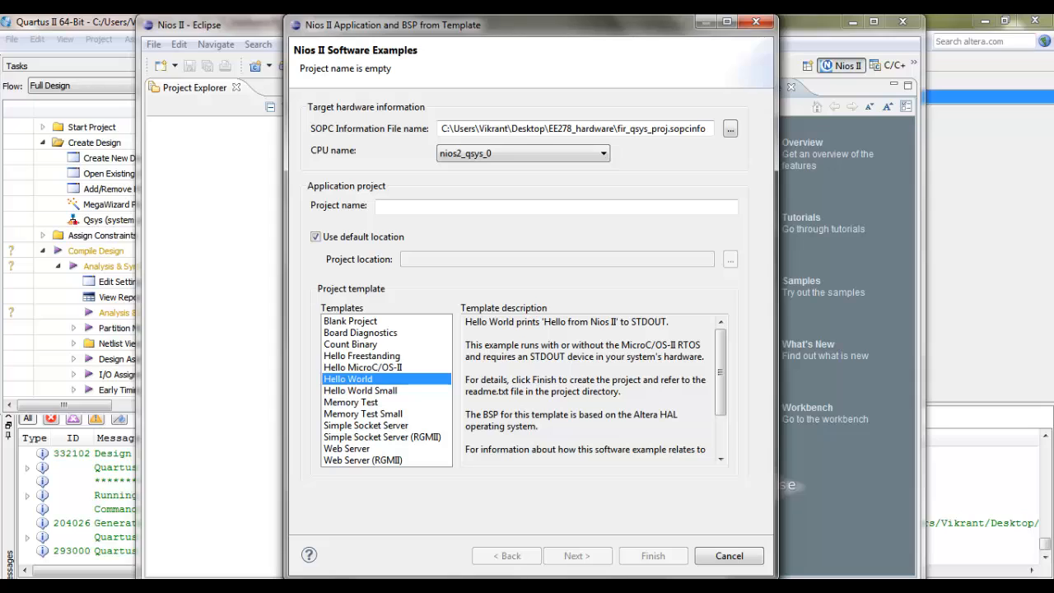
# Step: Name the application project fir_nios_proj and turn off its default location option
pyautogui.click(380, 207)
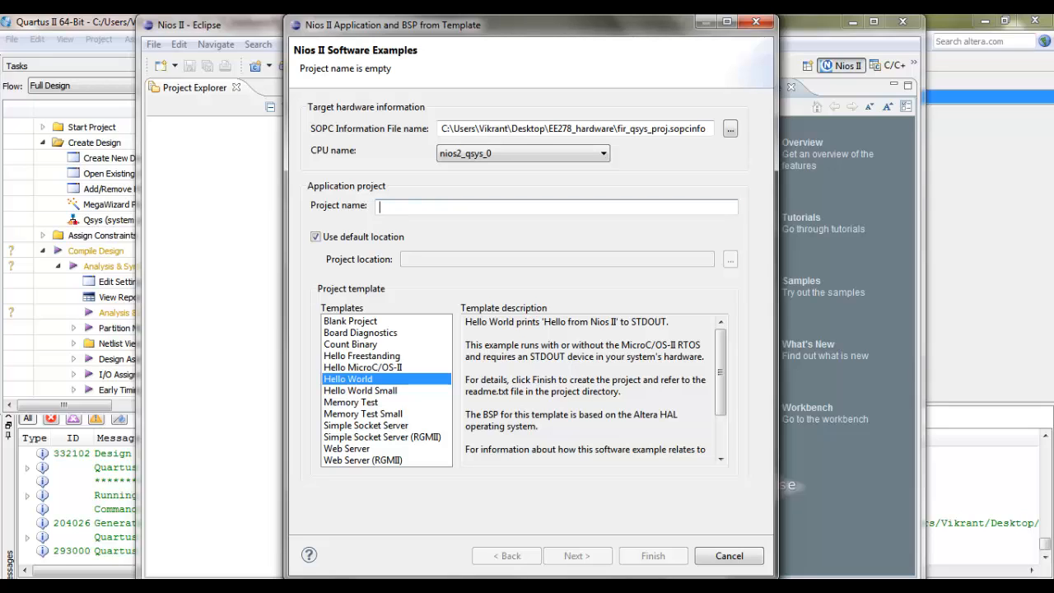
pyautogui.write('fir')
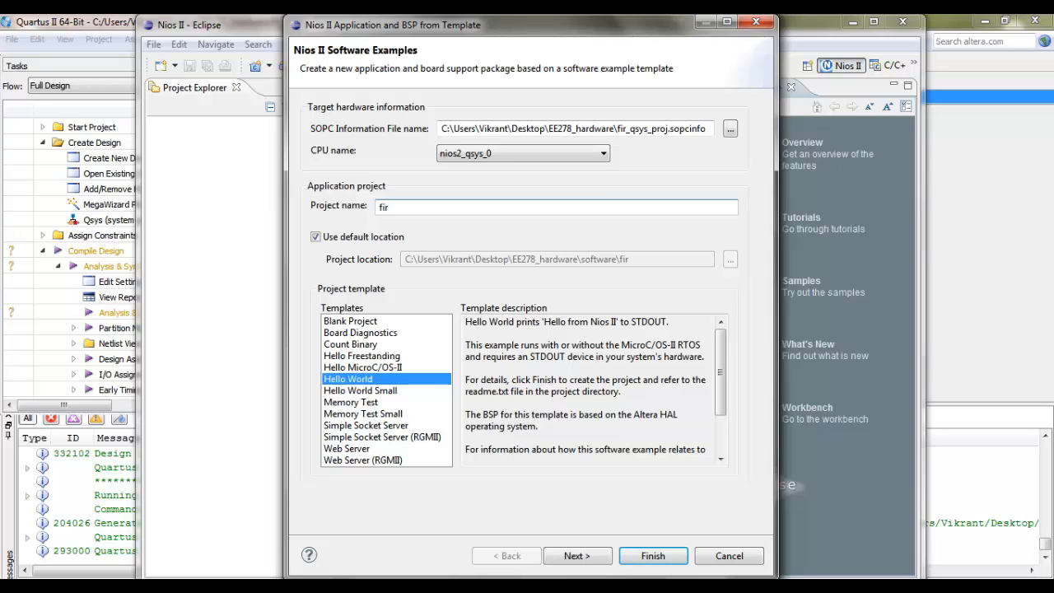
pyautogui.write('_nios_proj')
pyautogui.click(315, 237)
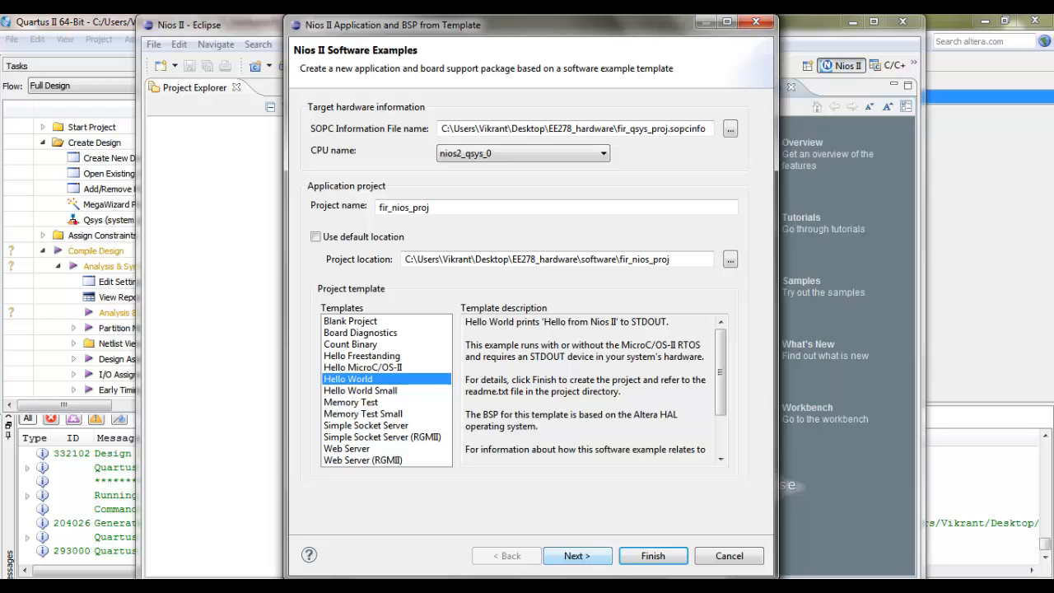
# Step: Choose the Hello World Small template and create the application together with a new BSP project
pyautogui.click(361, 390)
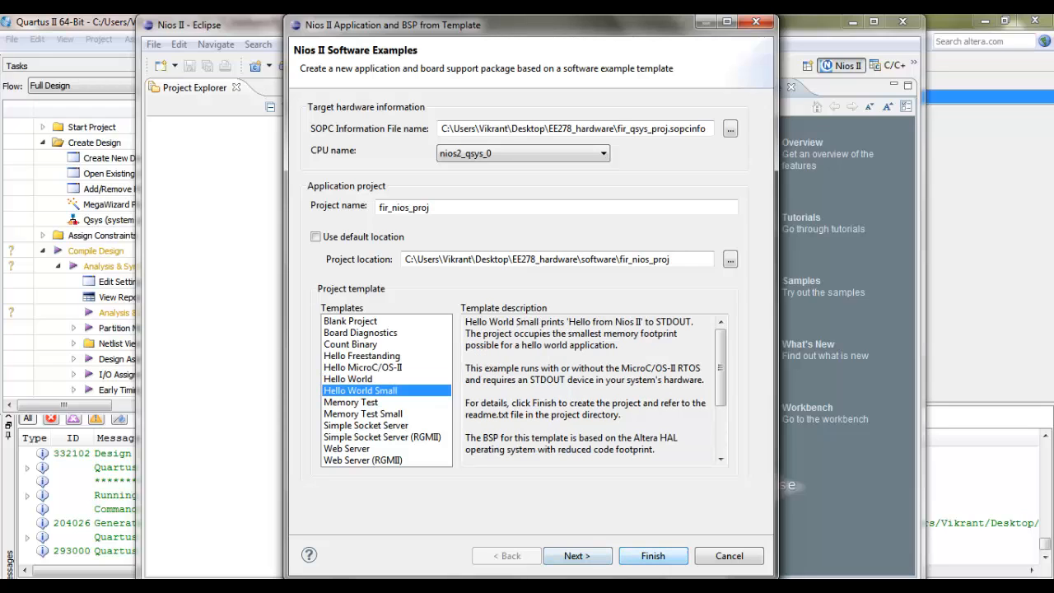
pyautogui.click(576, 556)
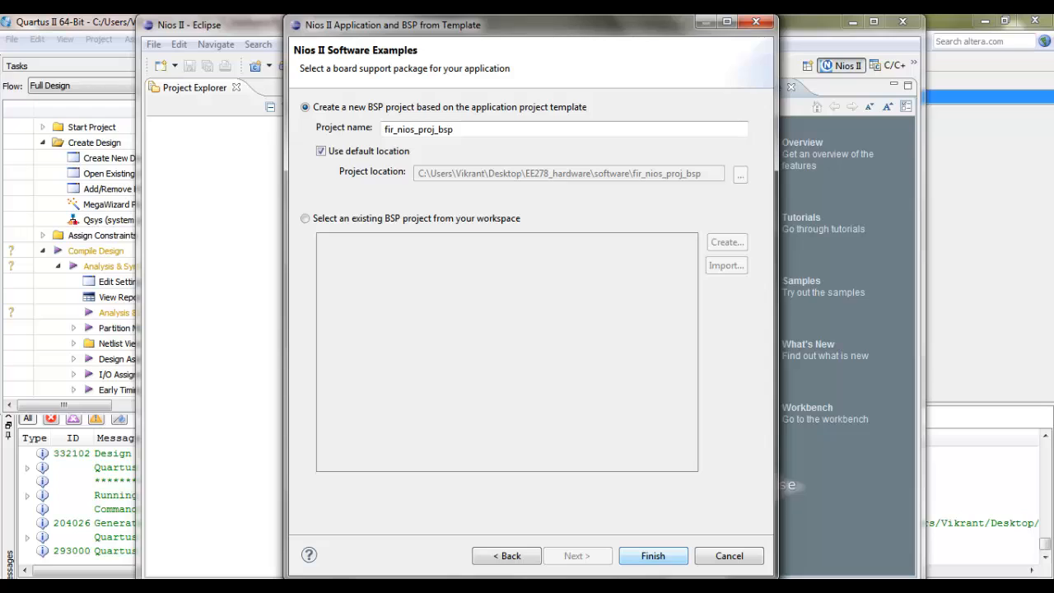
pyautogui.click(653, 556)
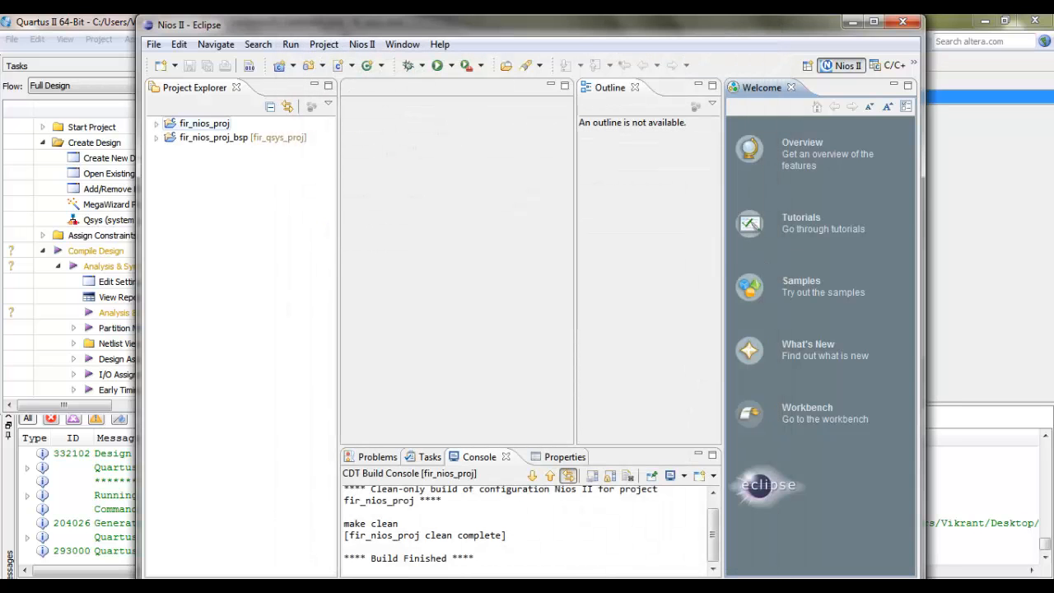
# Step: Build the fir_nios_proj application project
pyautogui.click(204, 123)
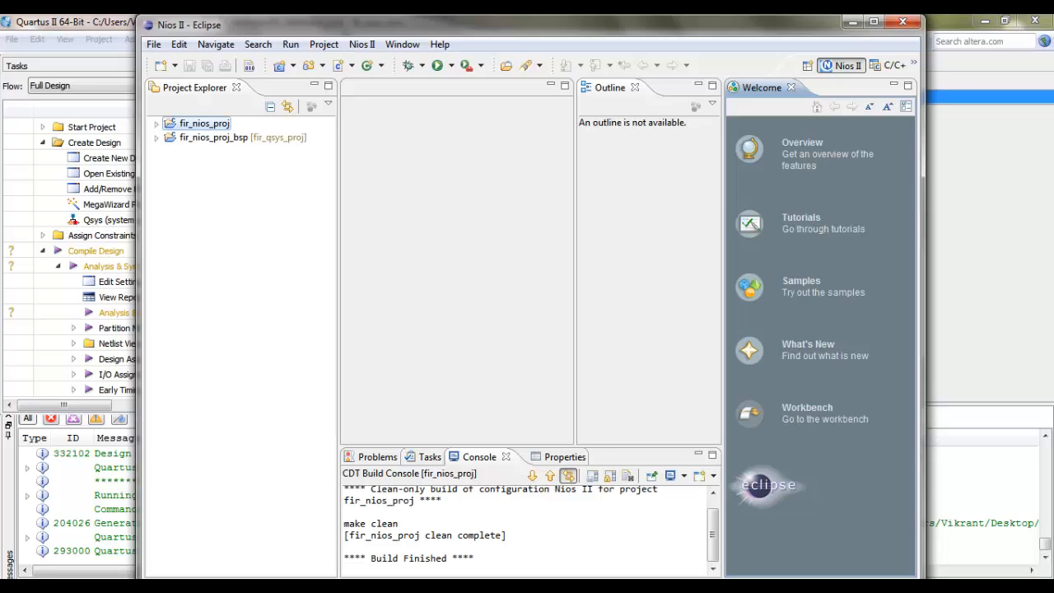
pyautogui.rightClick(200, 123)
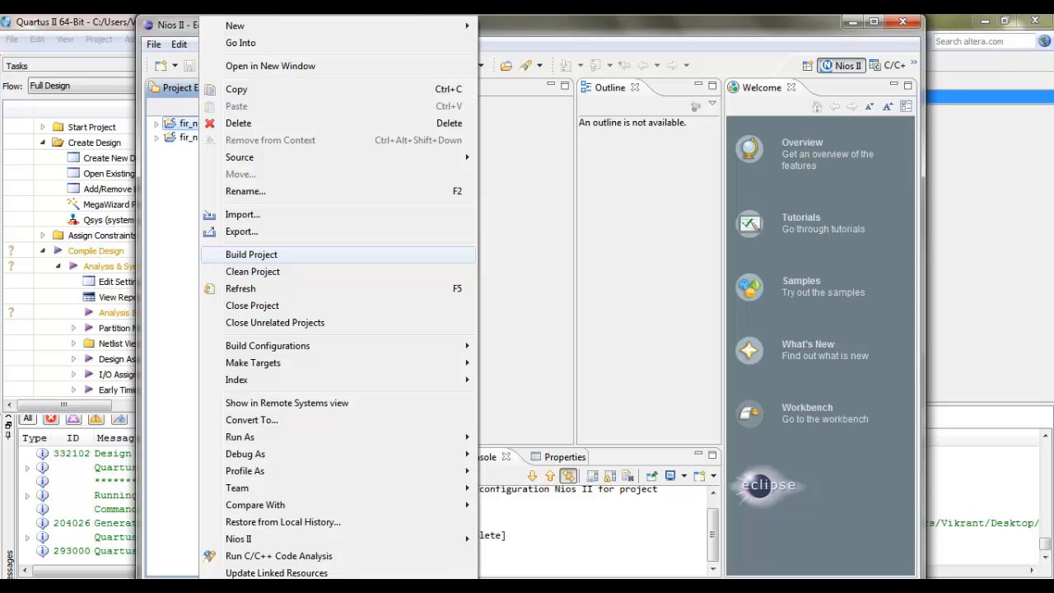
pyautogui.click(252, 254)
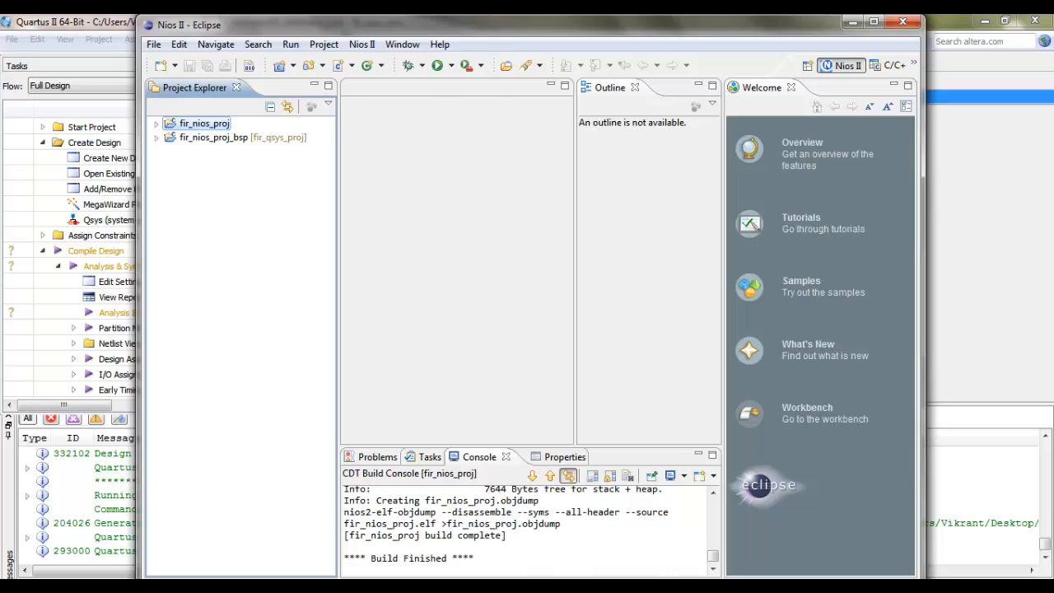
# Step: Run fir_nios_proj as Nios II Hardware on the programmed board
pyautogui.rightClick(208, 124)
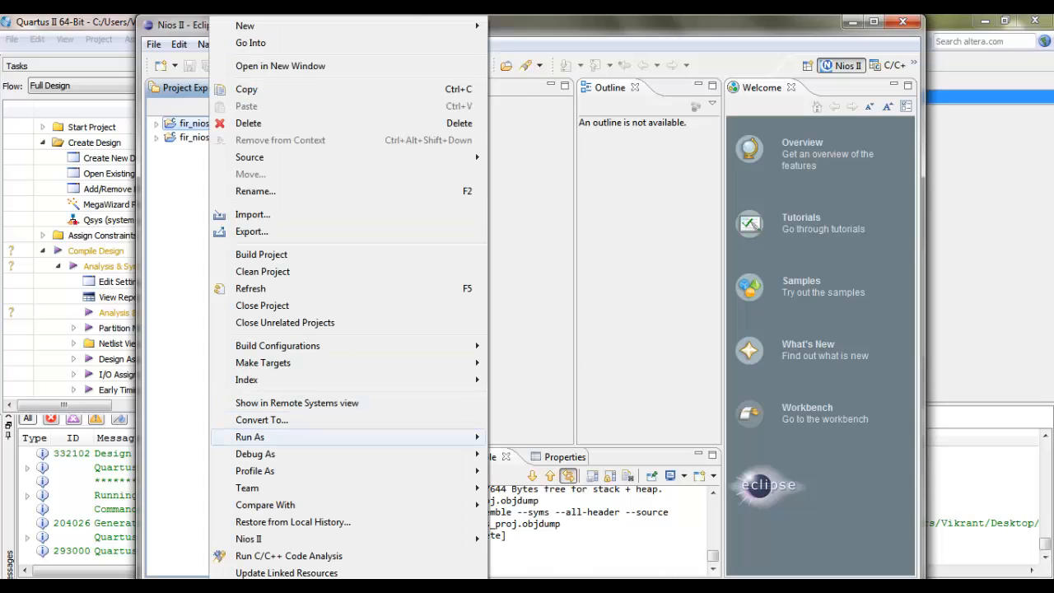
pyautogui.moveTo(355, 437)
pyautogui.click(544, 536)
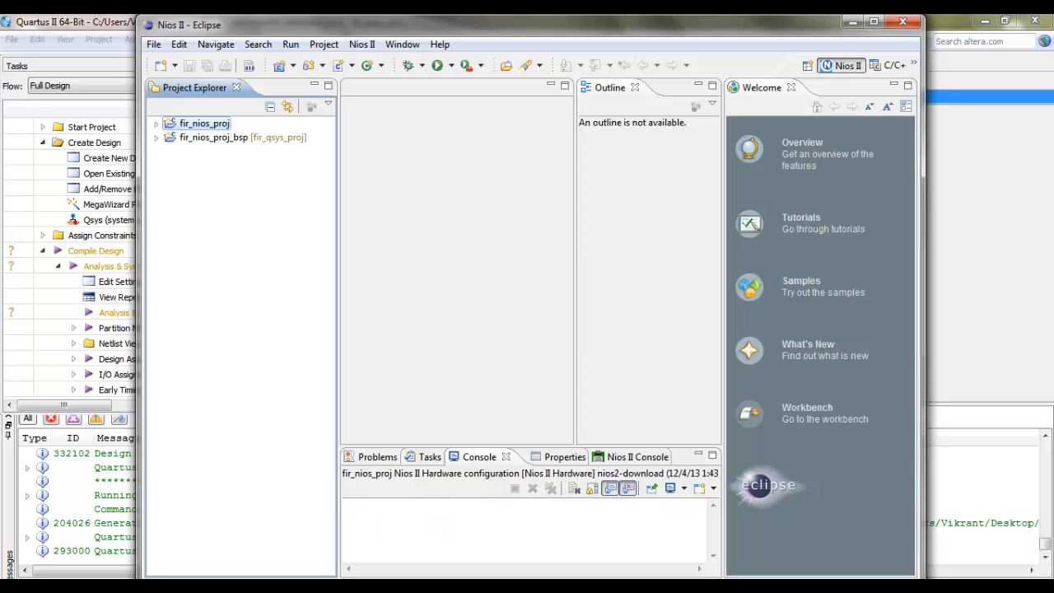
# Step: Maximize the Eclipse window and open hello_world_small.c from the fir_nios_proj project
pyautogui.click(874, 21)
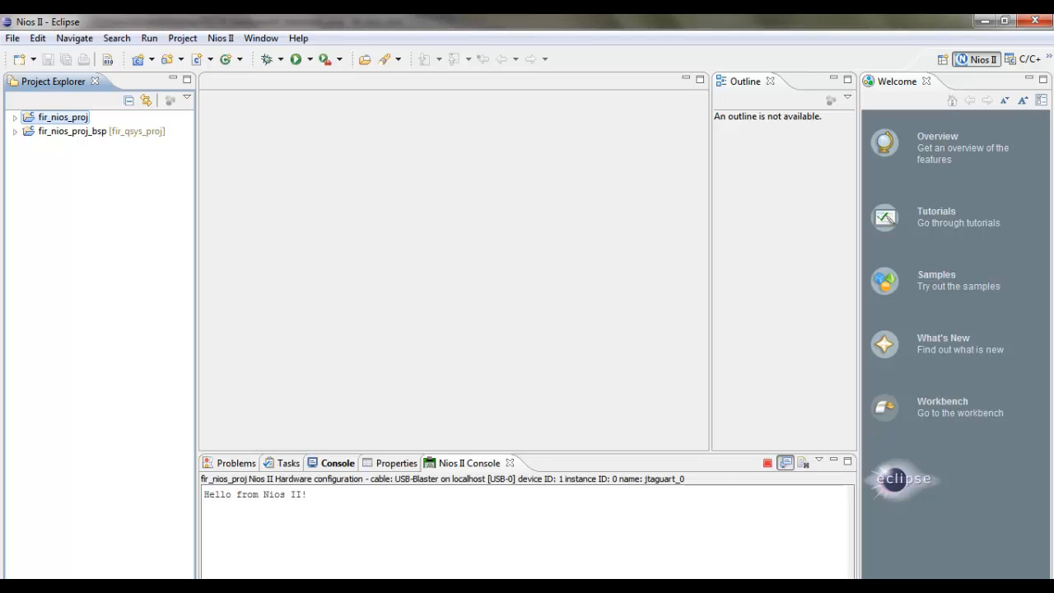
pyautogui.click(14, 118)
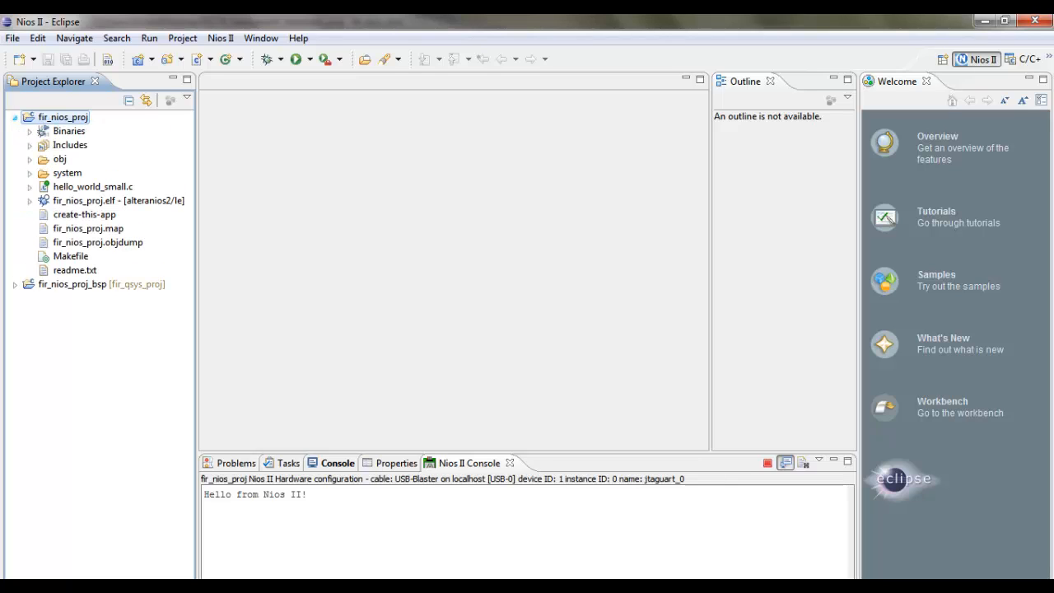
pyautogui.click(92, 187)
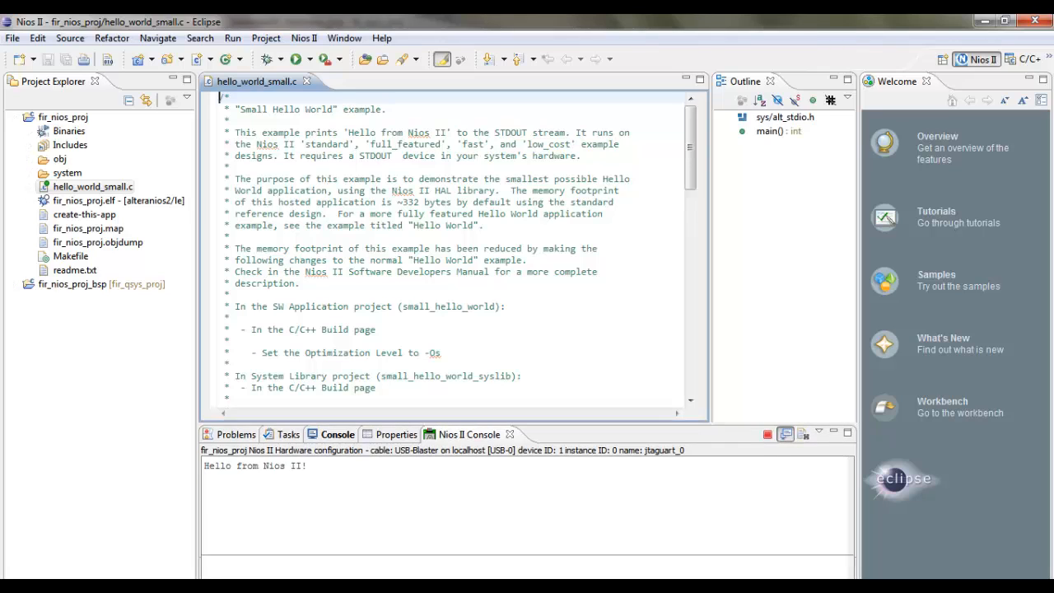
# Step: Replace all the code in hello_world_small.c with the copied FIR128 filter and performance counter program, and save the file
pyautogui.moveTo(462, 423); pyautogui.dragTo(461, 380)
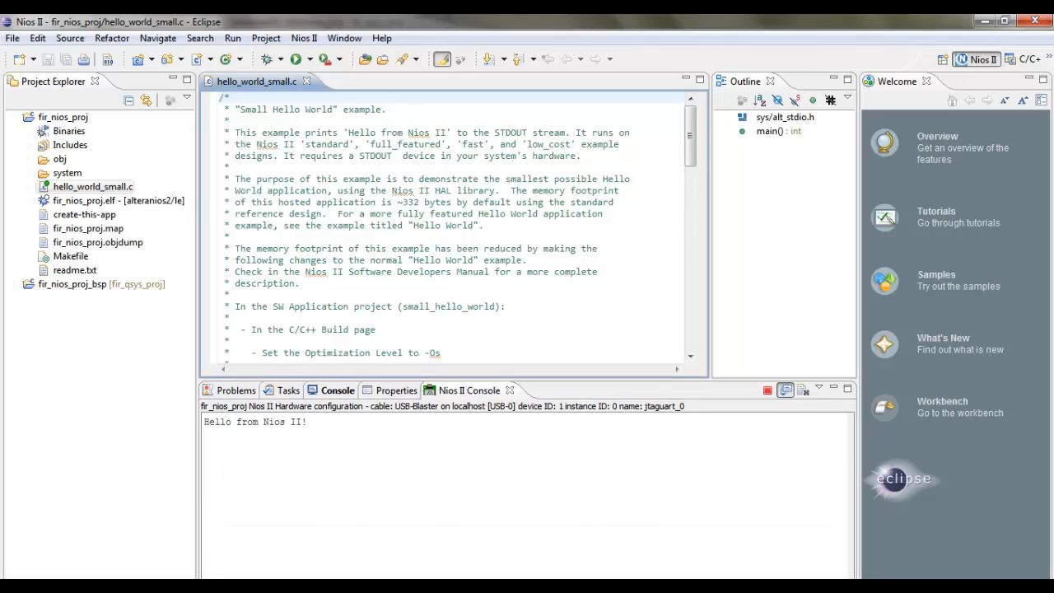
pyautogui.click(230, 237)
pyautogui.hotkey('ctrl', 'a')
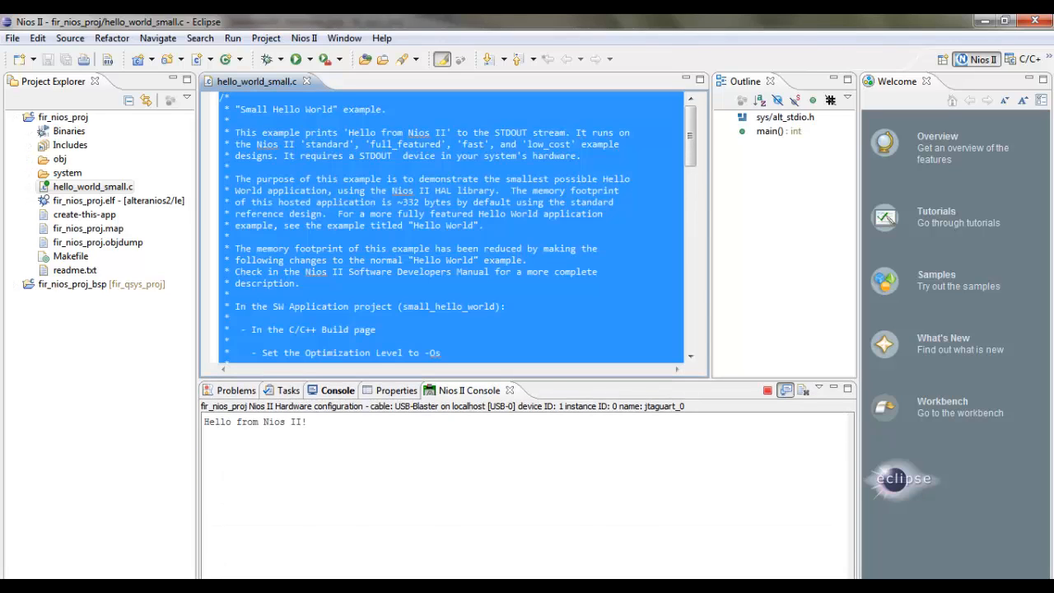
pyautogui.hotkey('ctrl', 'v')
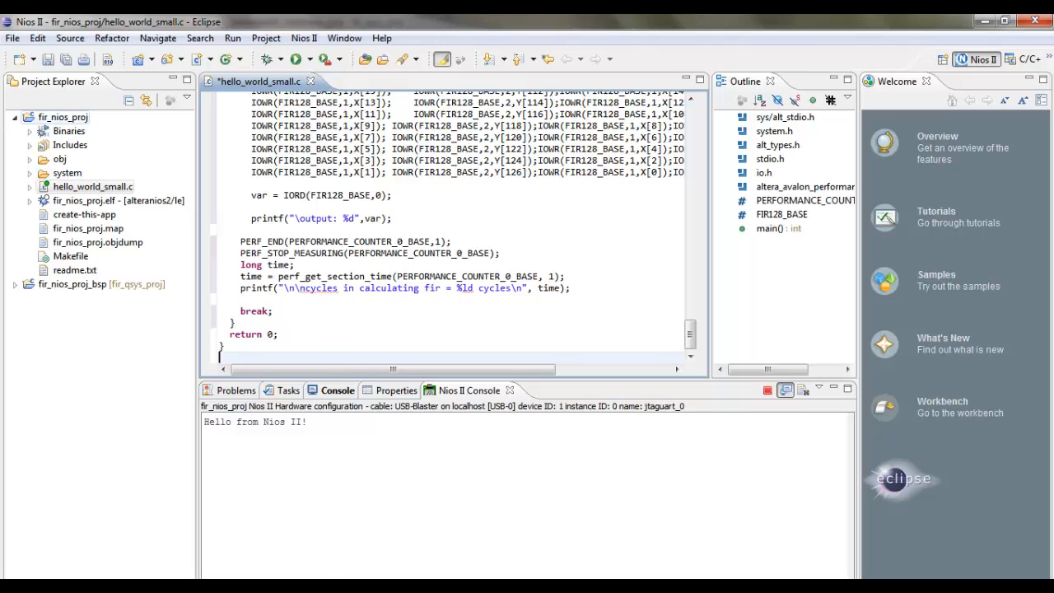
pyautogui.rightClick(49, 117)
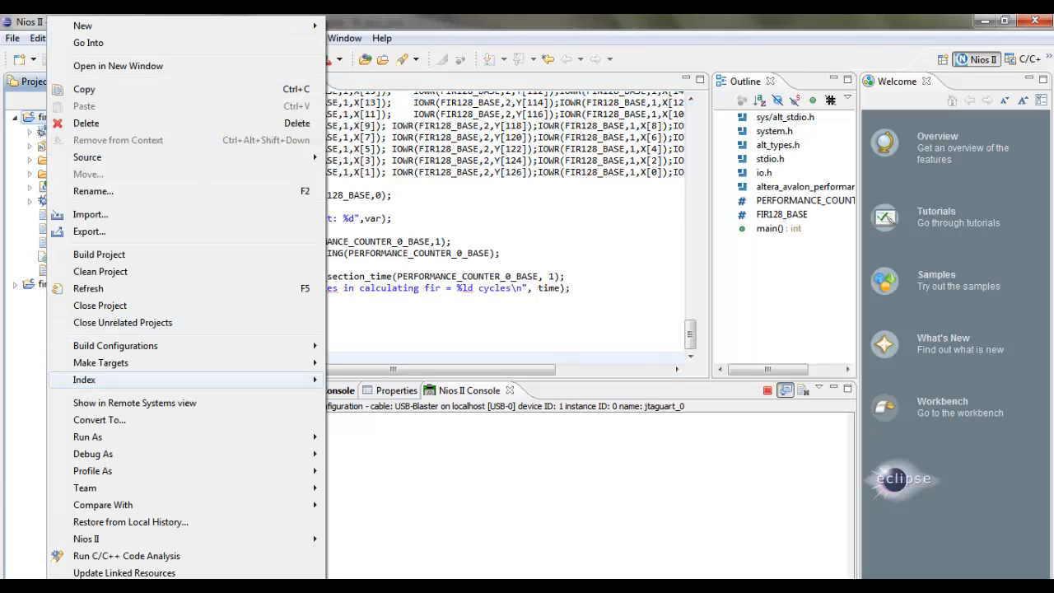
pyautogui.click(370, 334)
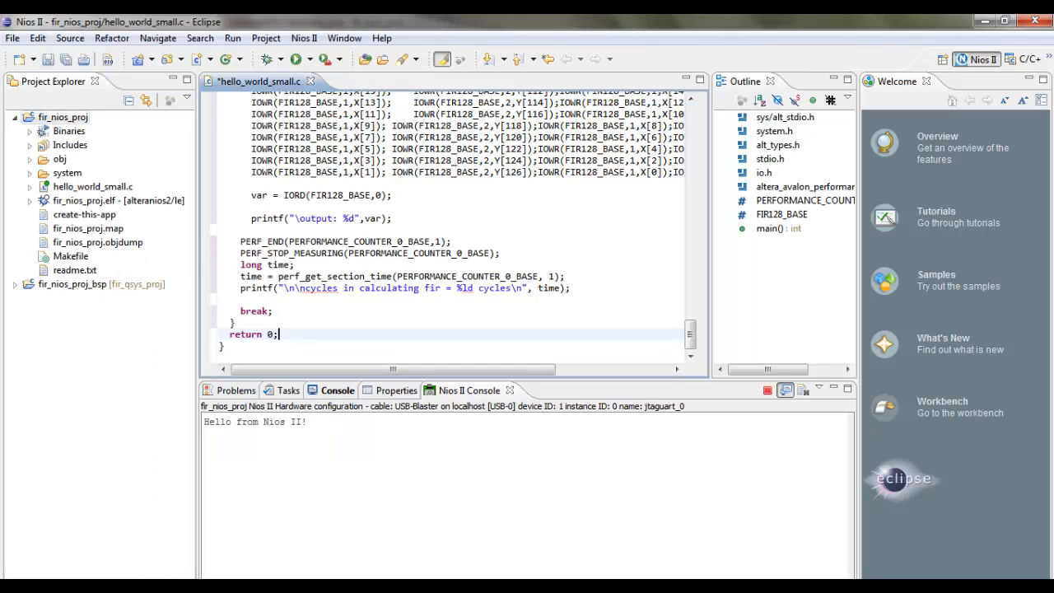
pyautogui.hotkey('ctrl', 's')
# Step: Run fir_nios_proj as Nios II Hardware, then enlarge the Nios II Console and select the program's printed output
pyautogui.rightClick(81, 117)
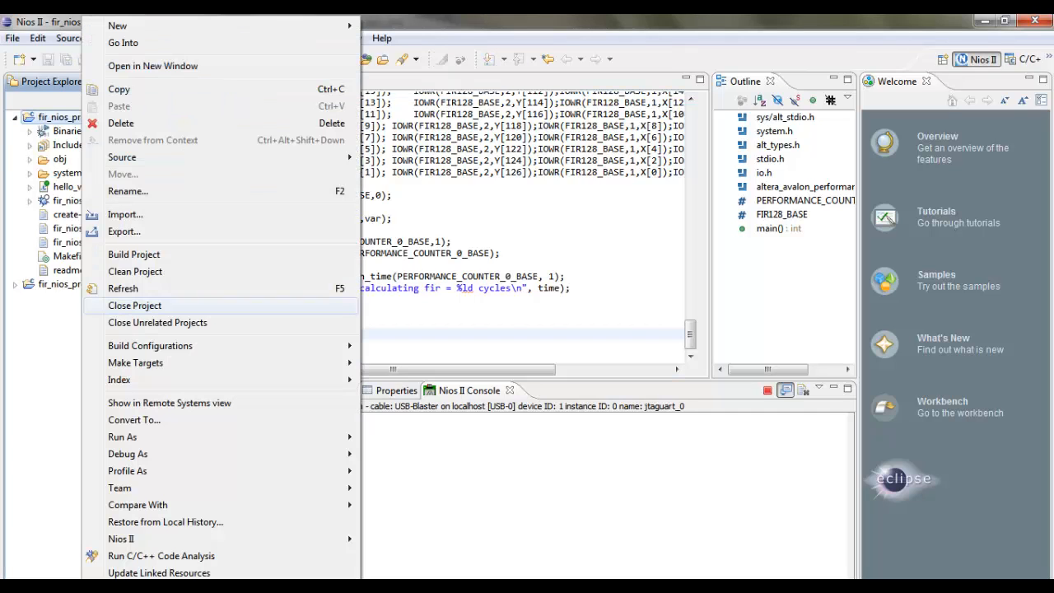
pyautogui.moveTo(124, 438)
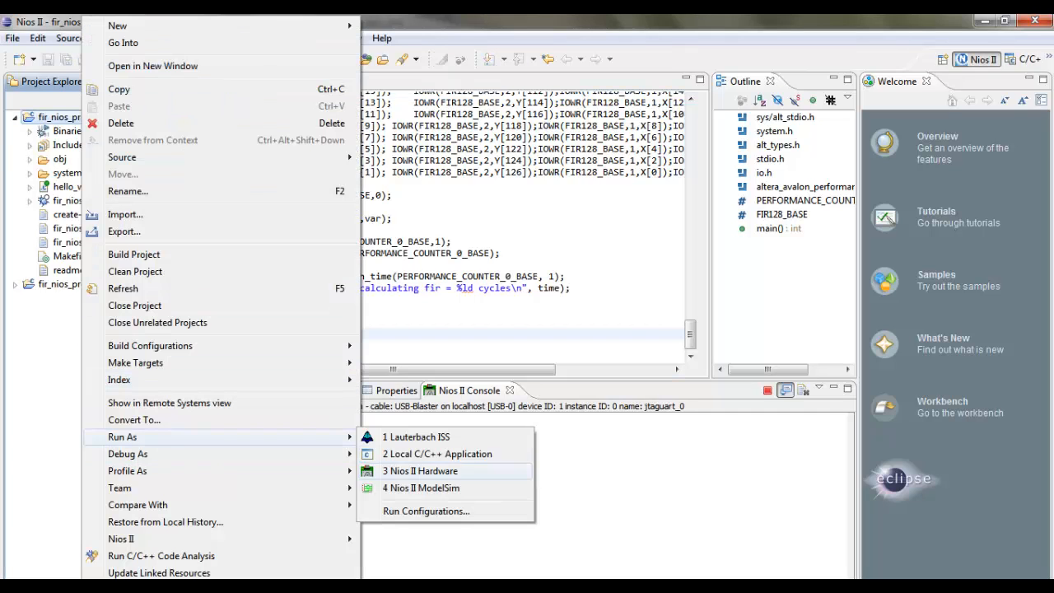
pyautogui.click(421, 471)
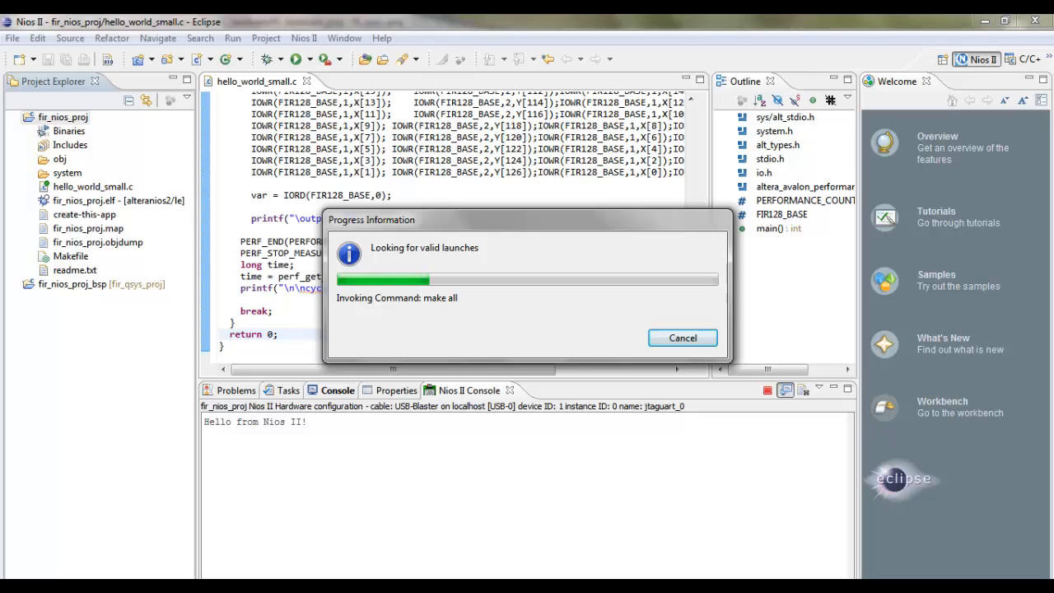
pyautogui.moveTo(527, 220); pyautogui.dragTo(451, 205)
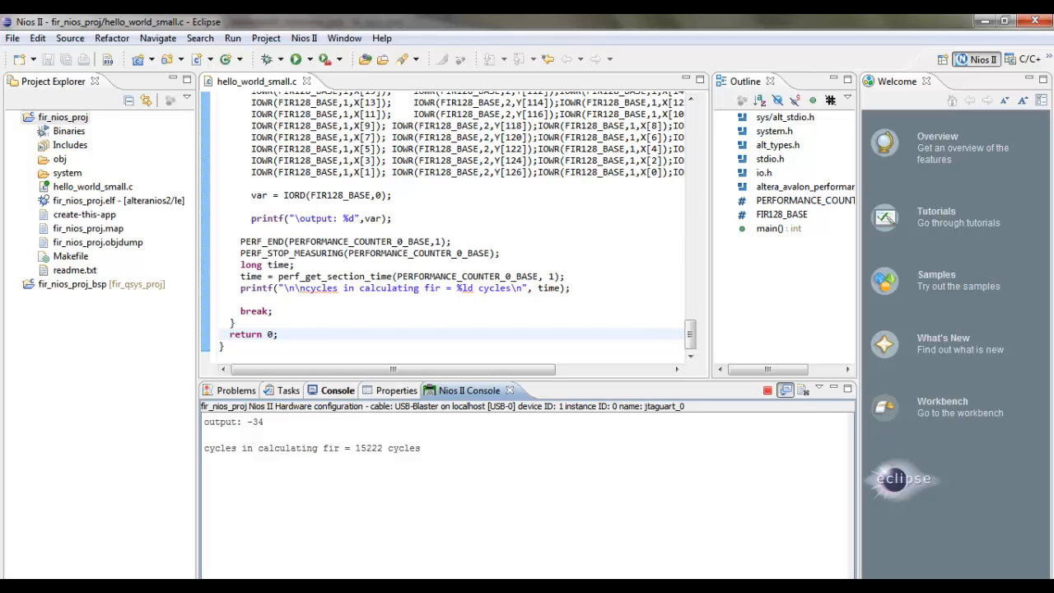
pyautogui.moveTo(527, 381); pyautogui.dragTo(527, 129)
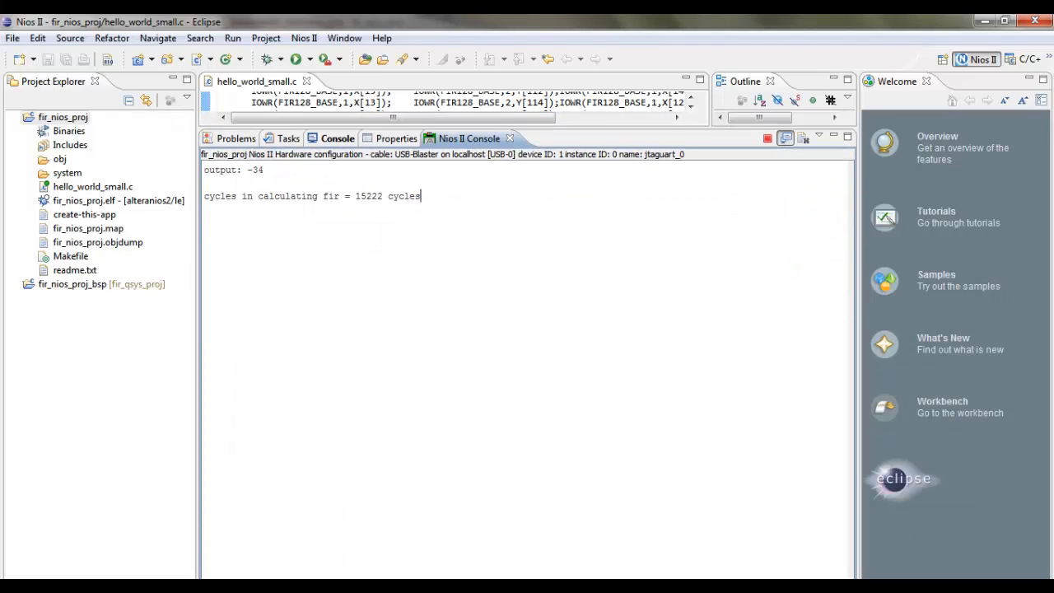
pyautogui.moveTo(421, 196); pyautogui.dragTo(205, 169)
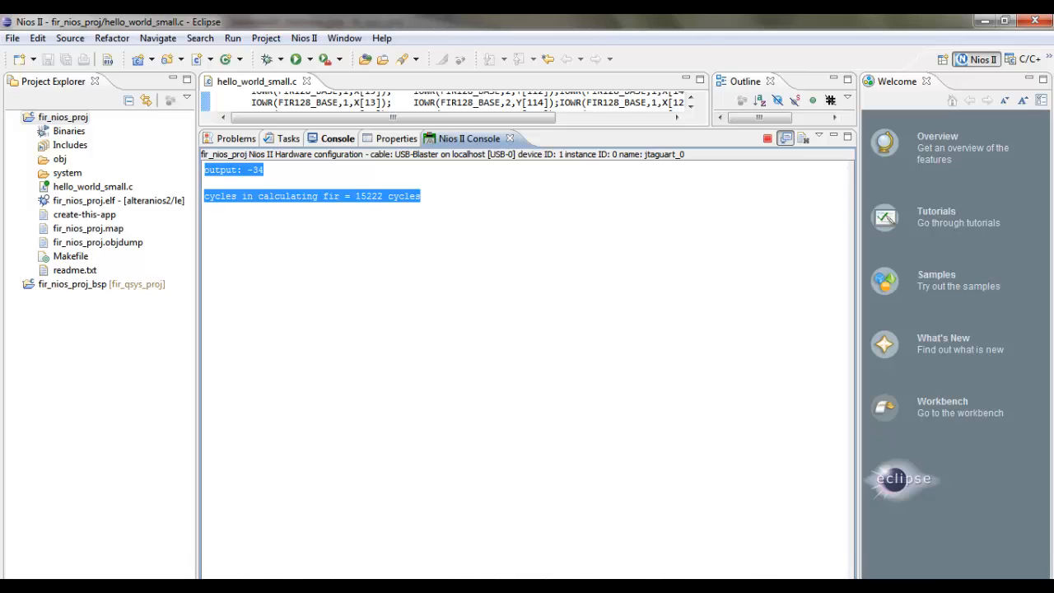
pyautogui.rightClick(260, 587)
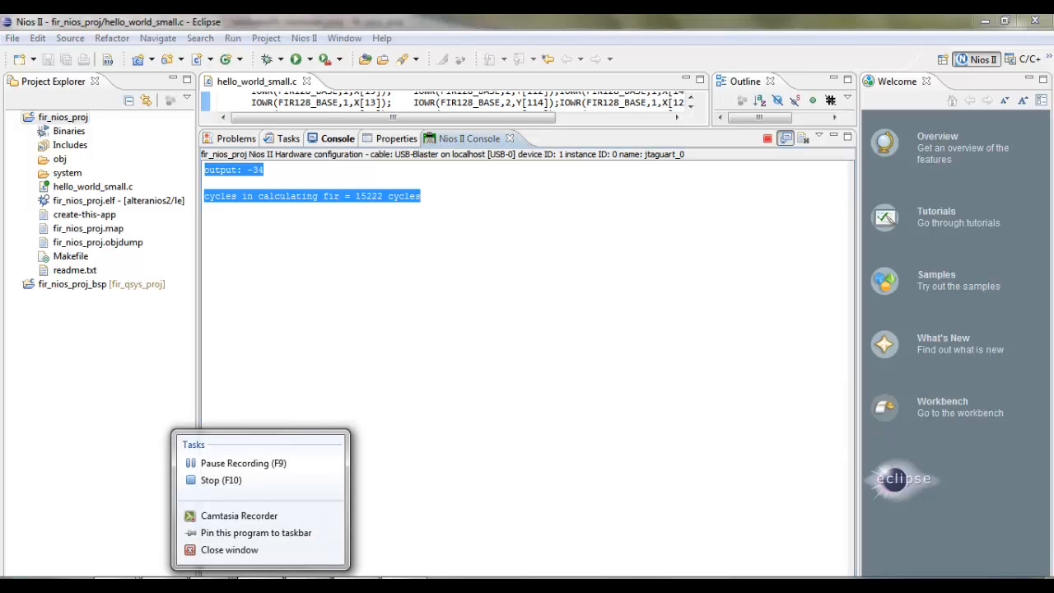
pyautogui.click(260, 586)
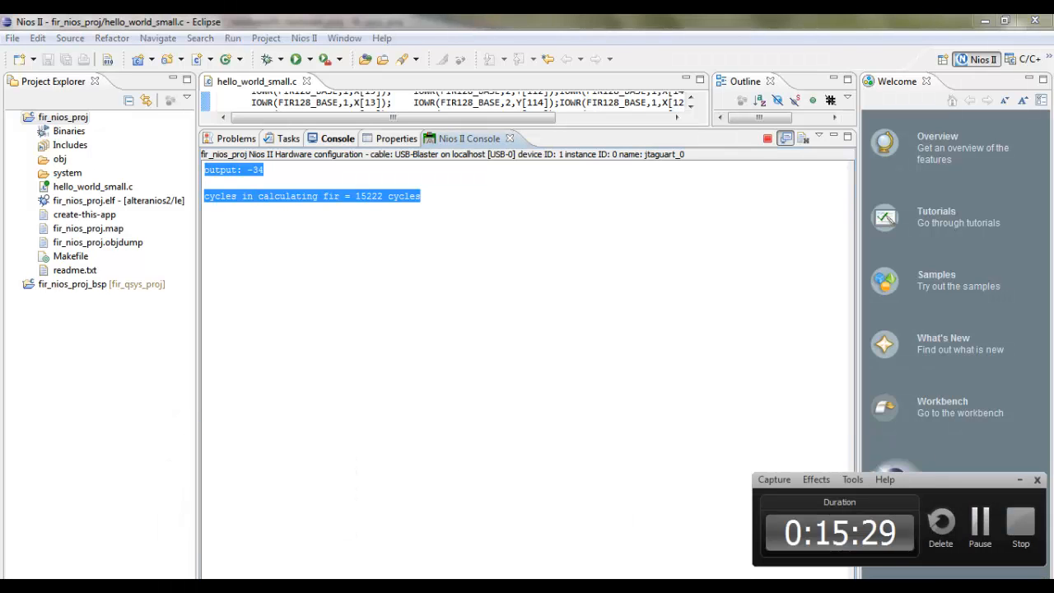
pyautogui.moveTo(947, 480); pyautogui.dragTo(830, 462)
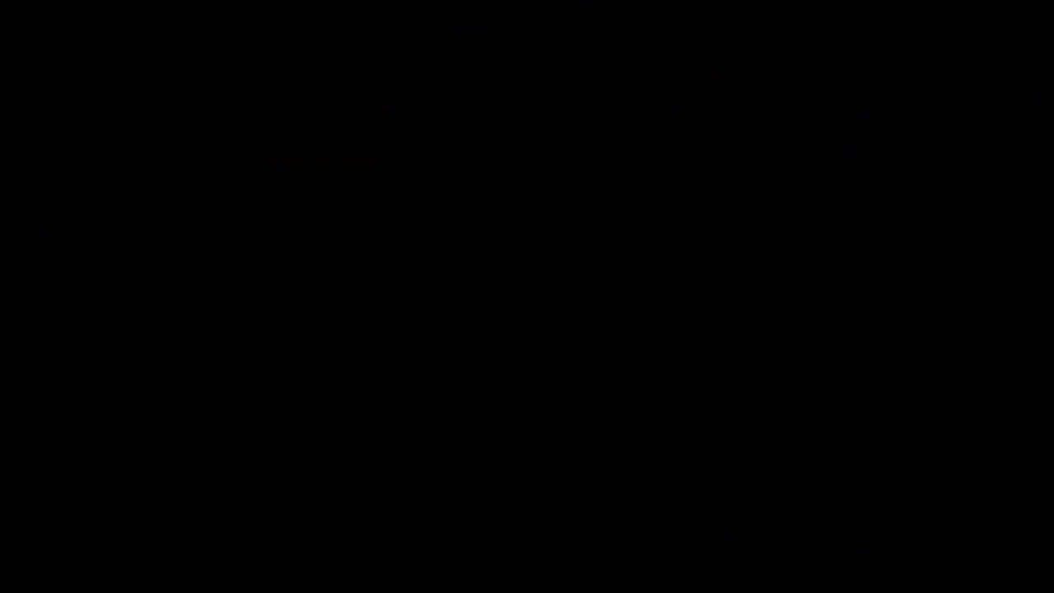